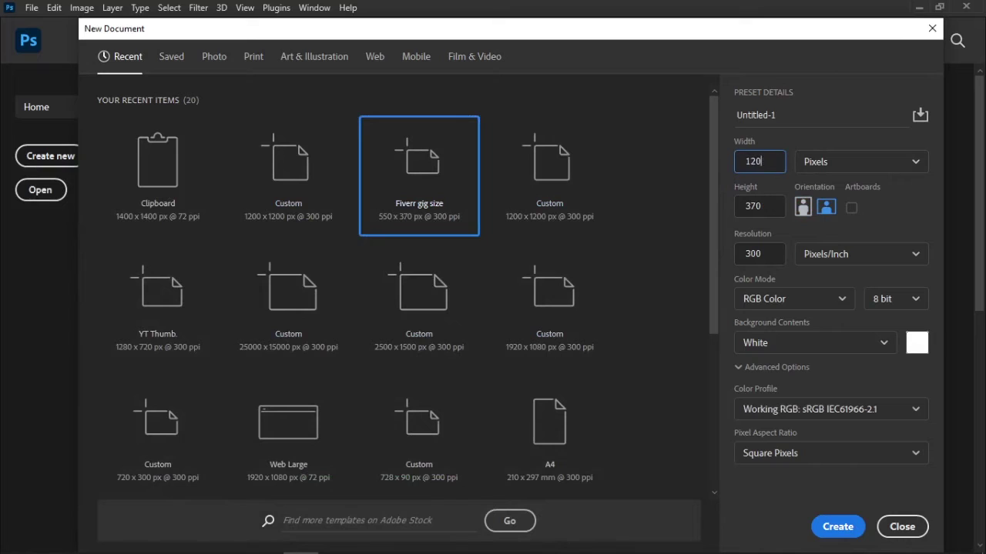
Create a new 1200 x 1200 px document at 300 pixels/inch in RGB Color with a white background
type("1200")
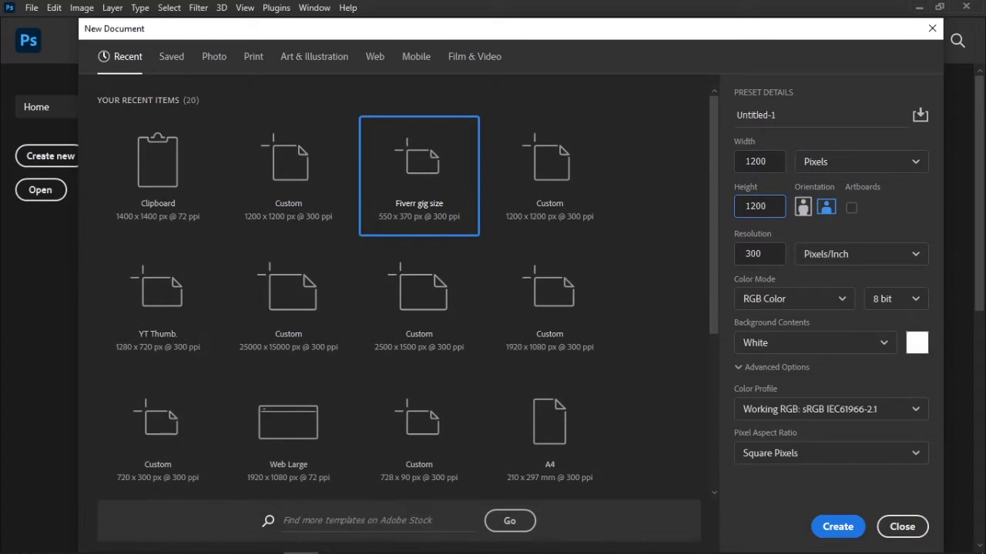
double_click(742, 167)
left_click_drag(768, 206, 733, 213)
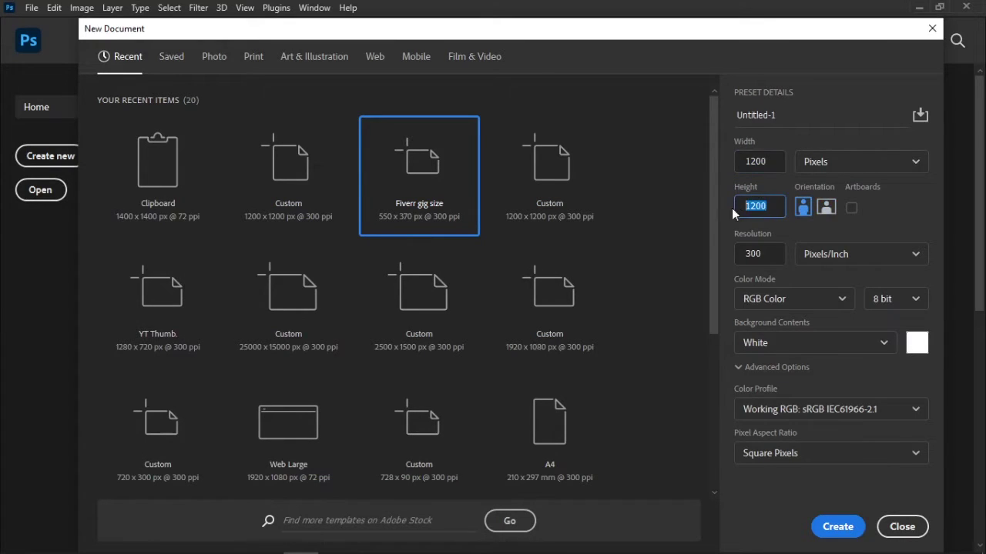
left_click_drag(771, 258, 721, 266)
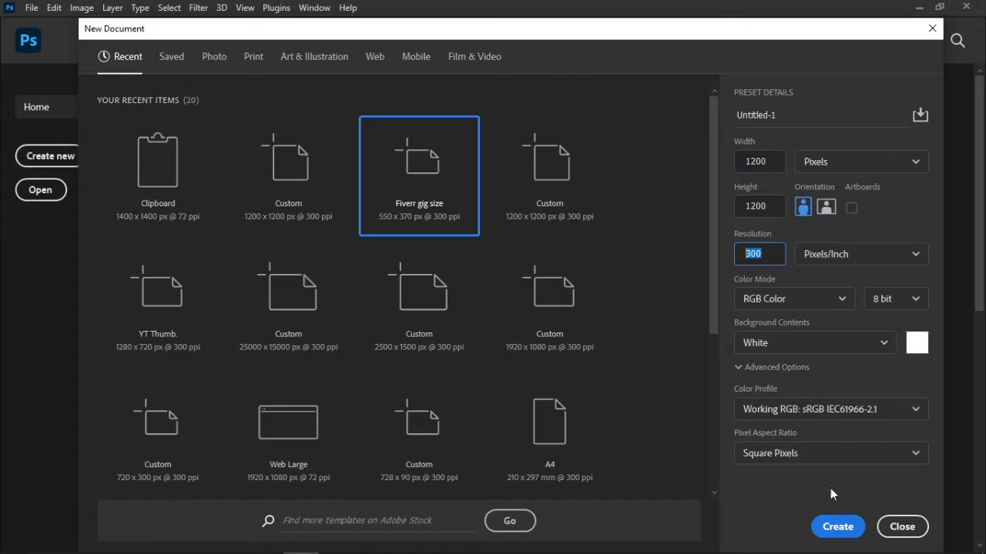
left_click(828, 527)
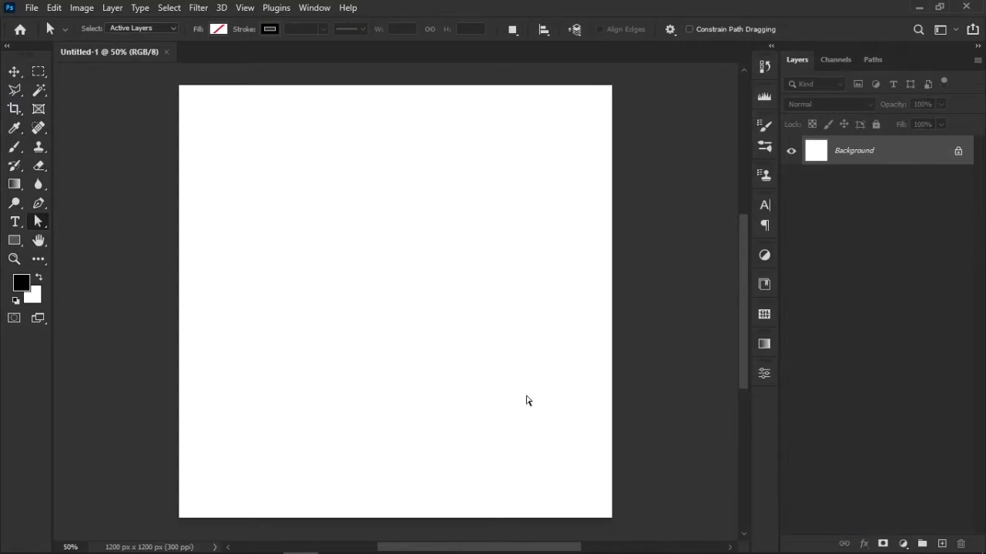
Draw a closed triangle about 1300 x 840 px with the Pen tool, covering the canvas's upper-right half and overlapping its edges
left_click(40, 204)
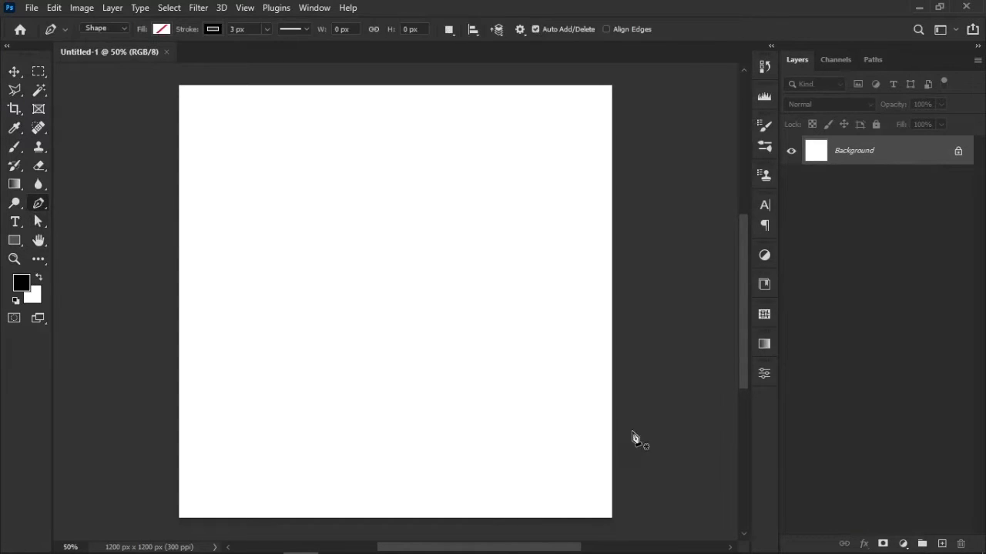
left_click(632, 374)
left_click(185, 69)
left_click(654, 69)
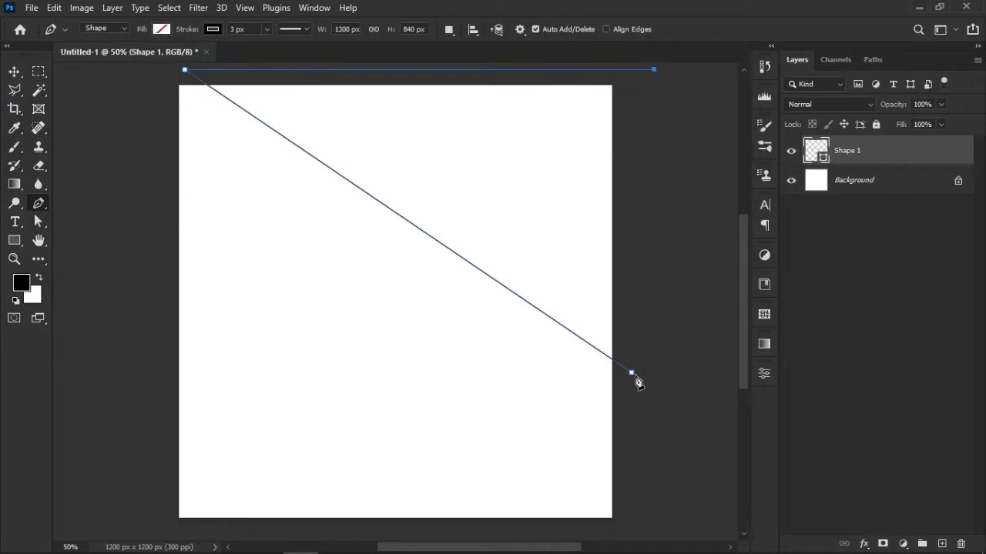
left_click_drag(632, 373, 629, 390)
key("ctrl+z")
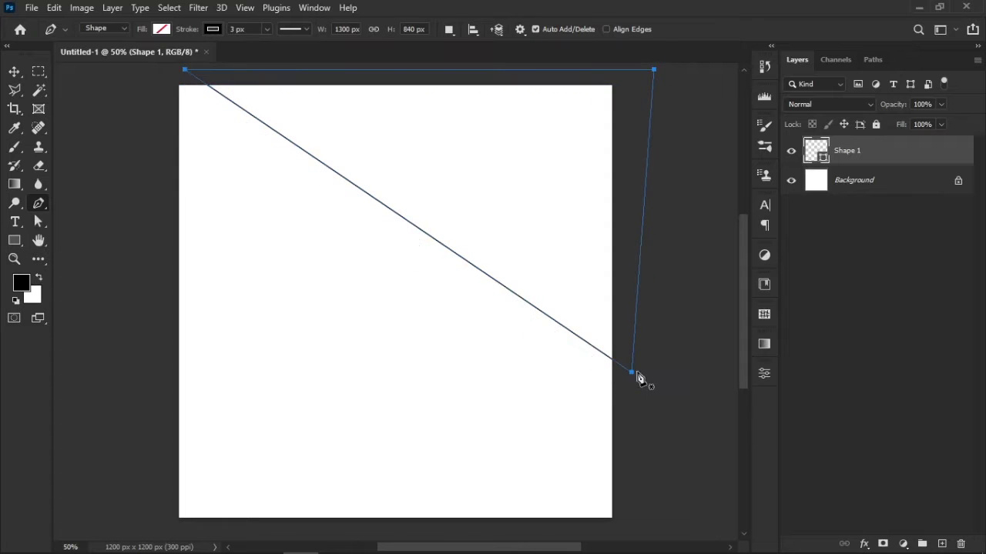
Pull the triangle's lower-right corner down until the shape is about 1050 px tall
key("a")
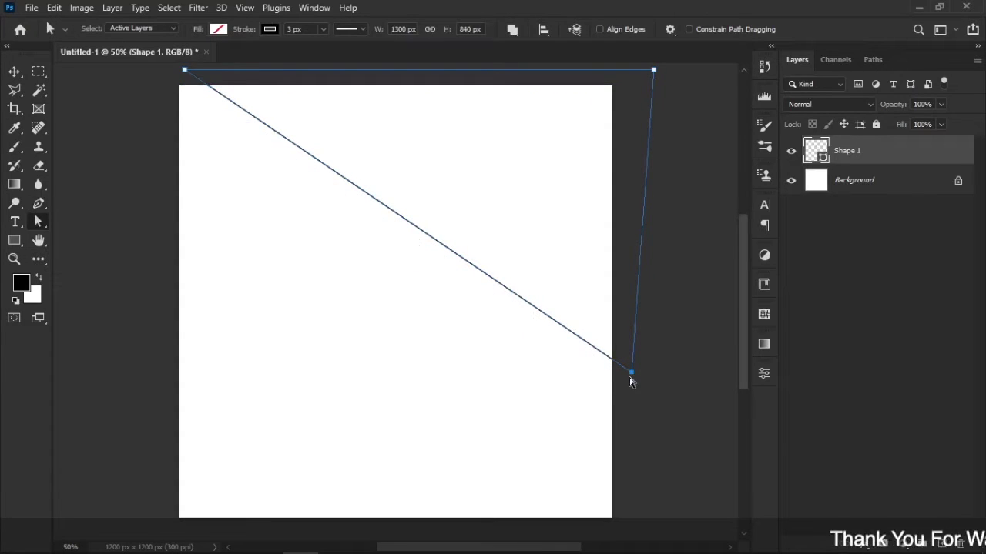
left_click_drag(632, 379, 644, 456)
key("ctrl+z")
key("p")
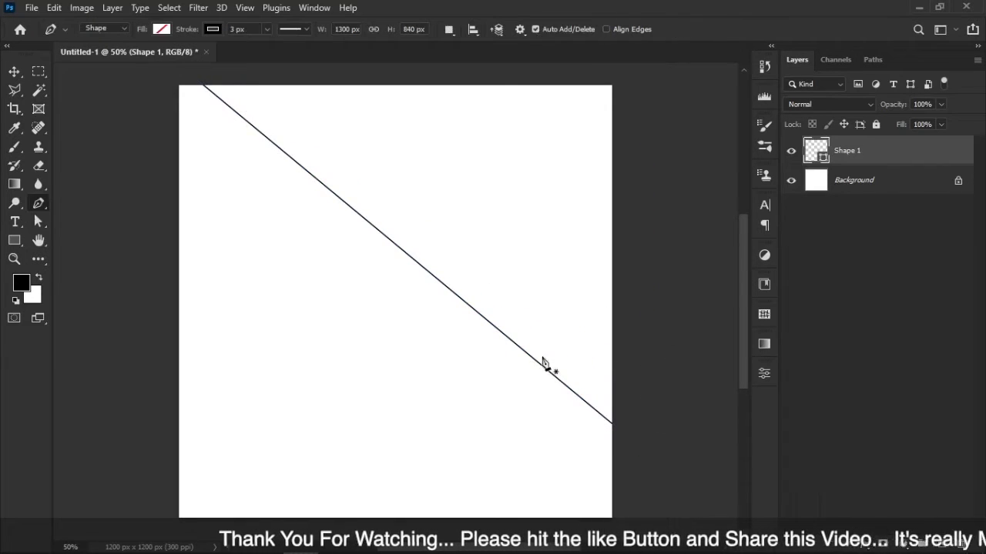
key("ctrl+shift+z")
key("a")
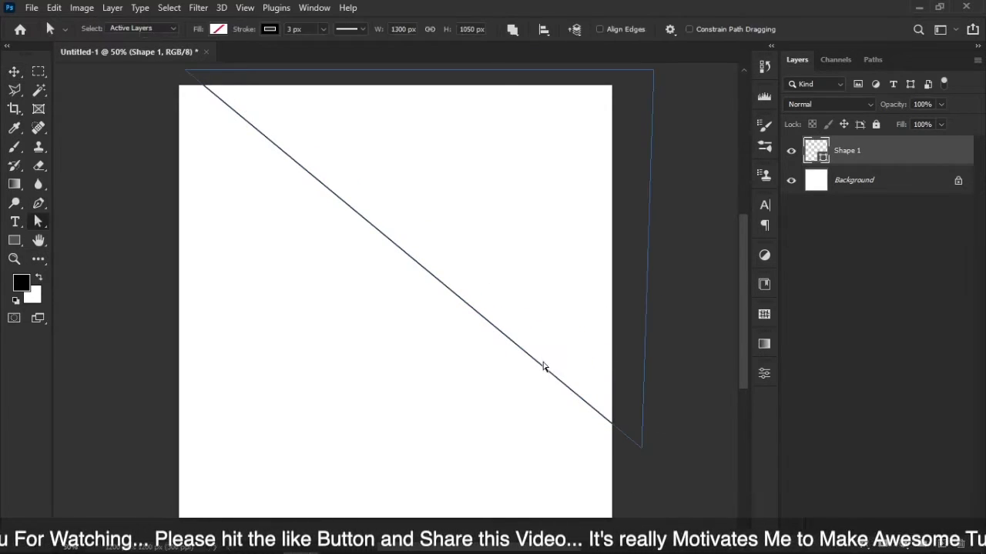
key("p")
left_click(539, 363)
key("ctrl+z")
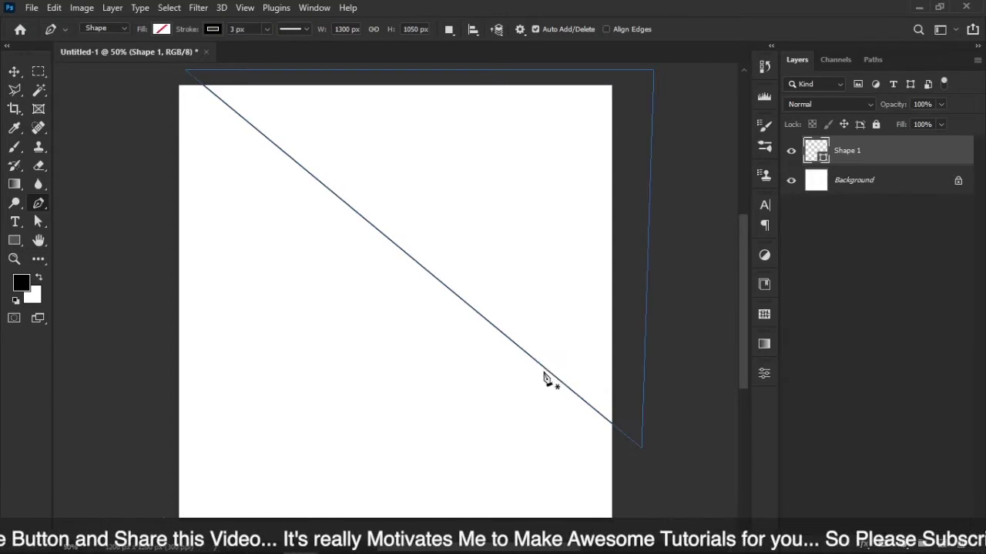
Add two smooth anchor points on the triangle's diagonal edge and pull them outward to curve it
key("a")
left_click(538, 369)
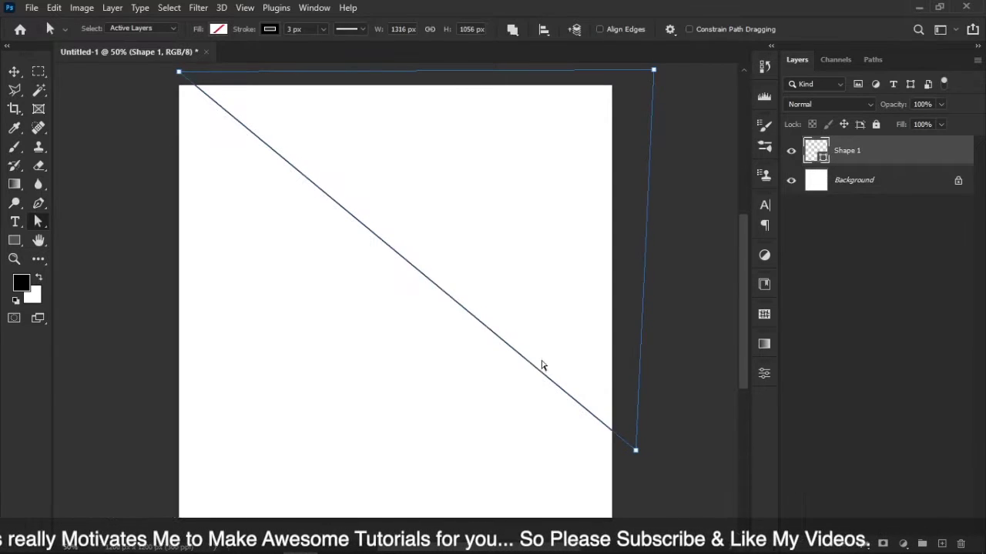
key("p")
left_click(538, 367)
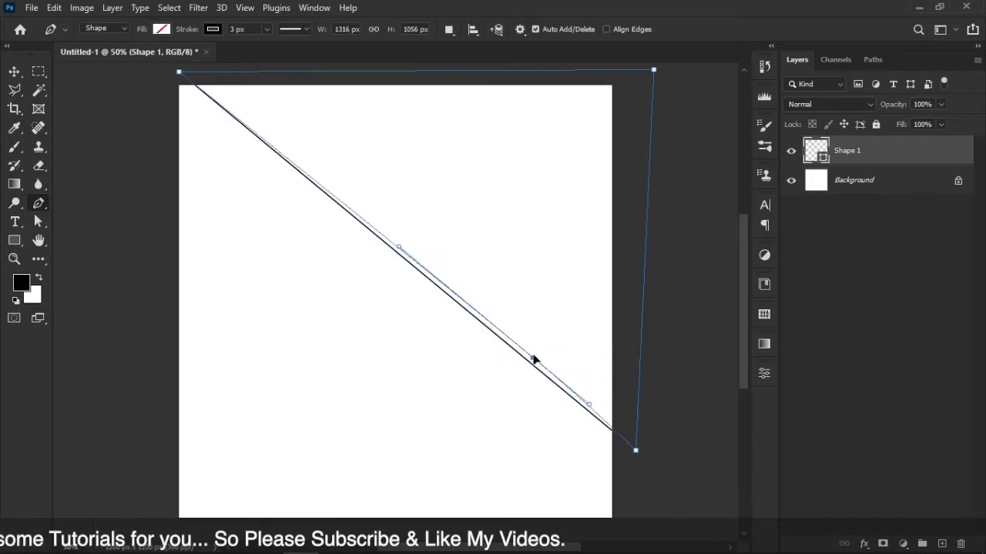
left_click_drag(533, 360, 544, 334)
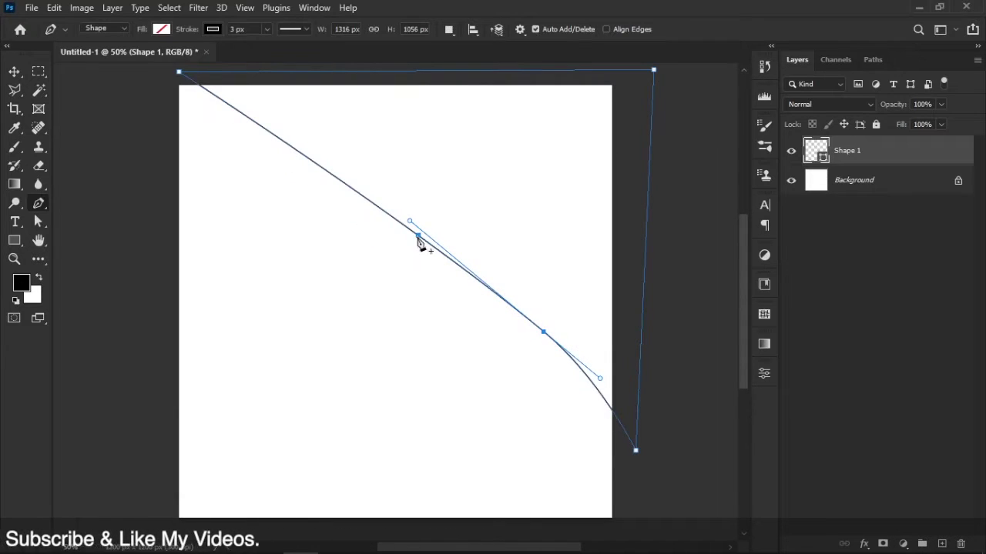
left_click_drag(419, 238, 442, 219)
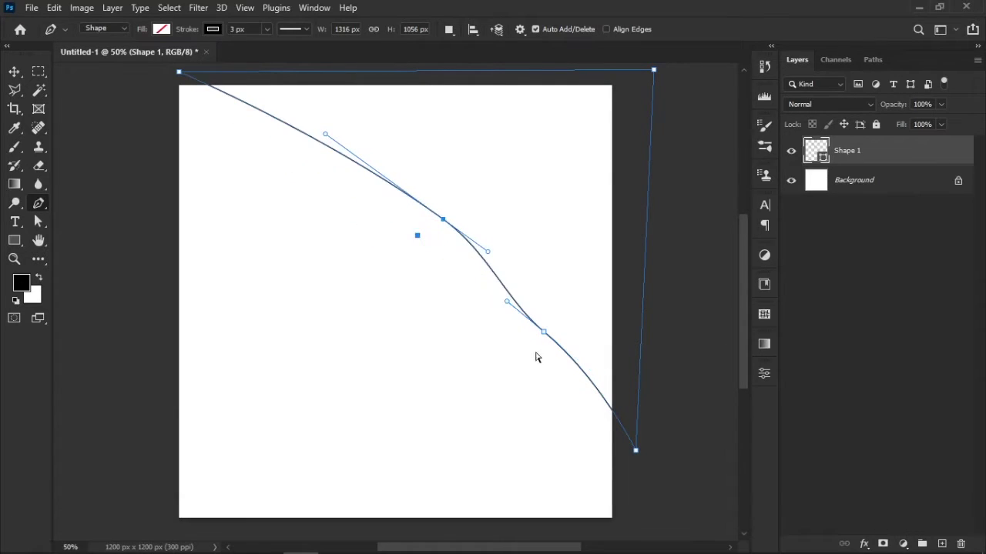
Shift the two curve points down and left, and add a third point near the edge's upper end to form a wave
left_click_drag(545, 336, 524, 369)
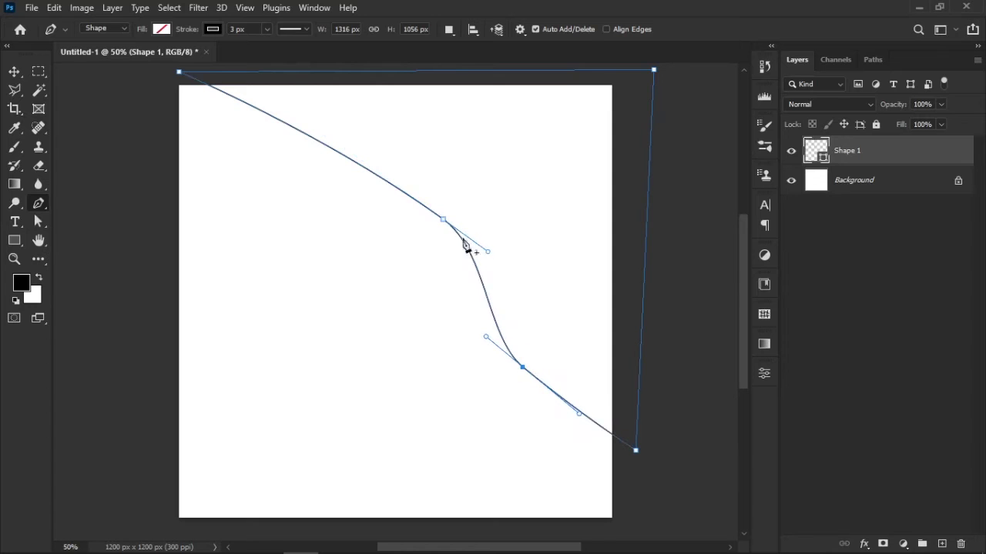
left_click_drag(444, 223, 440, 254)
left_click_drag(299, 154, 274, 193)
left_click_drag(208, 145, 216, 132)
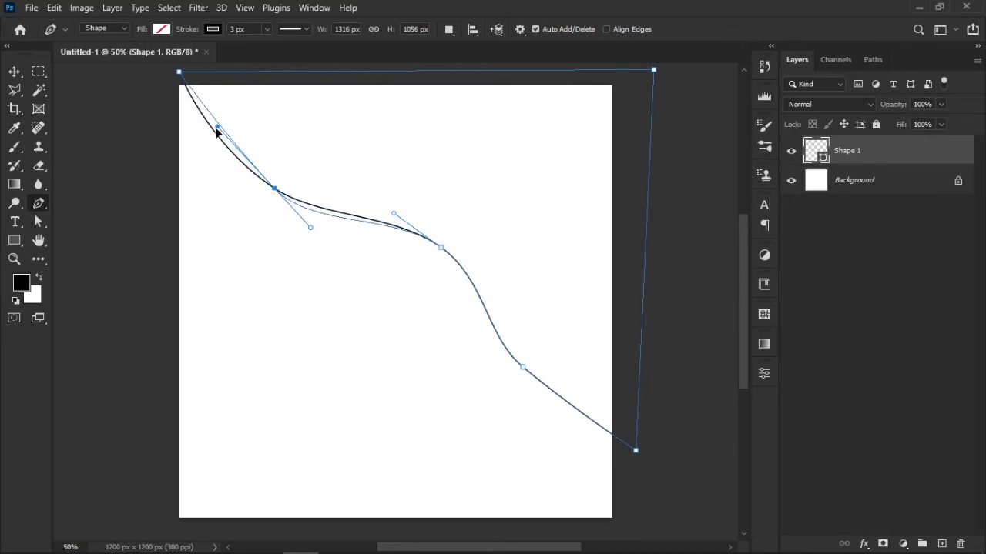
left_click_drag(442, 252, 436, 263)
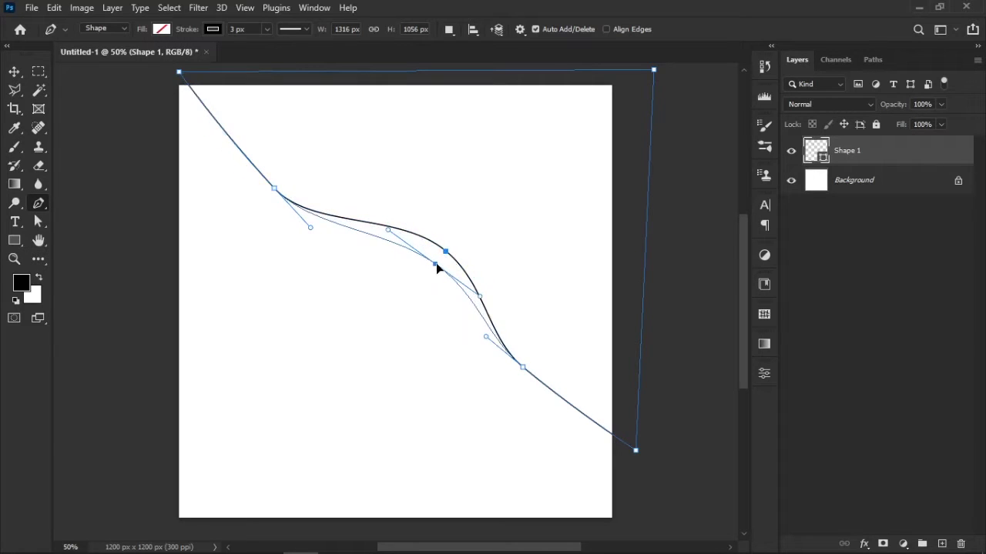
Refine the wavy edge by steepening its lower bend, shifting the middle point right and lengthening the upper handle
left_click_drag(580, 415, 573, 443)
mouse_move(522, 370)
left_mouse_down()
mouse_move(528, 363)
mouse_move(507, 374)
left_mouse_up()
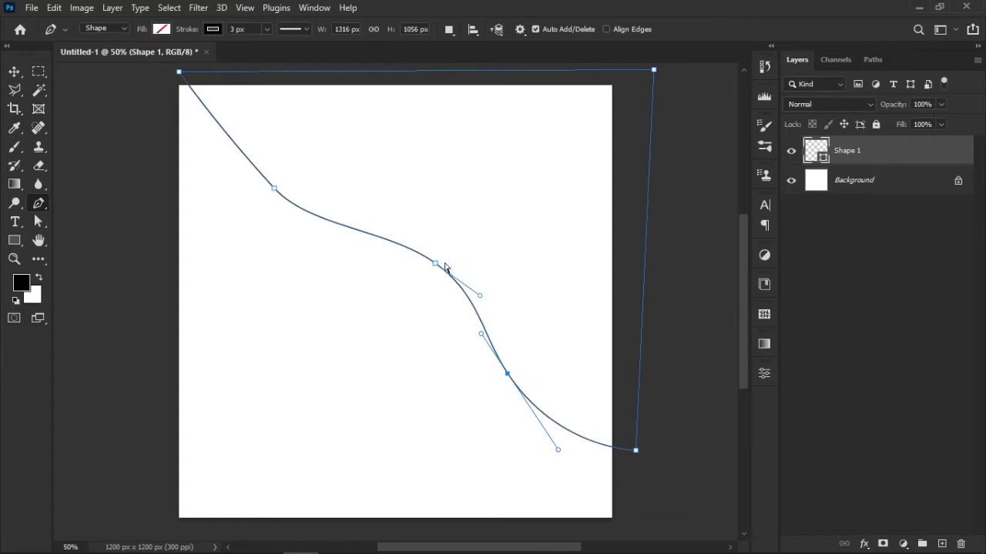
mouse_move(436, 267)
left_mouse_down()
mouse_move(431, 255)
mouse_move(425, 269)
mouse_move(463, 262)
mouse_move(451, 271)
left_mouse_up()
left_click_drag(309, 230, 339, 266)
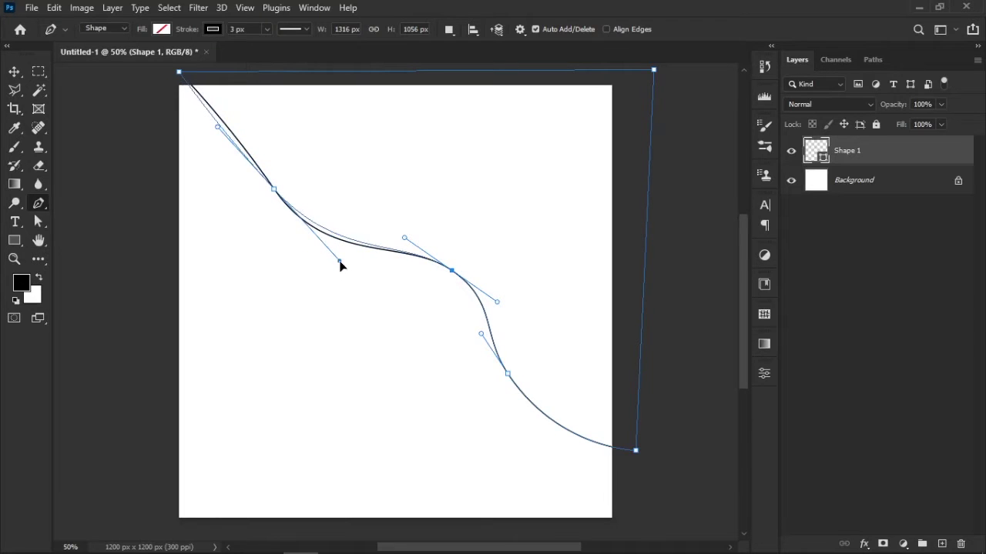
key("v")
left_click(686, 330)
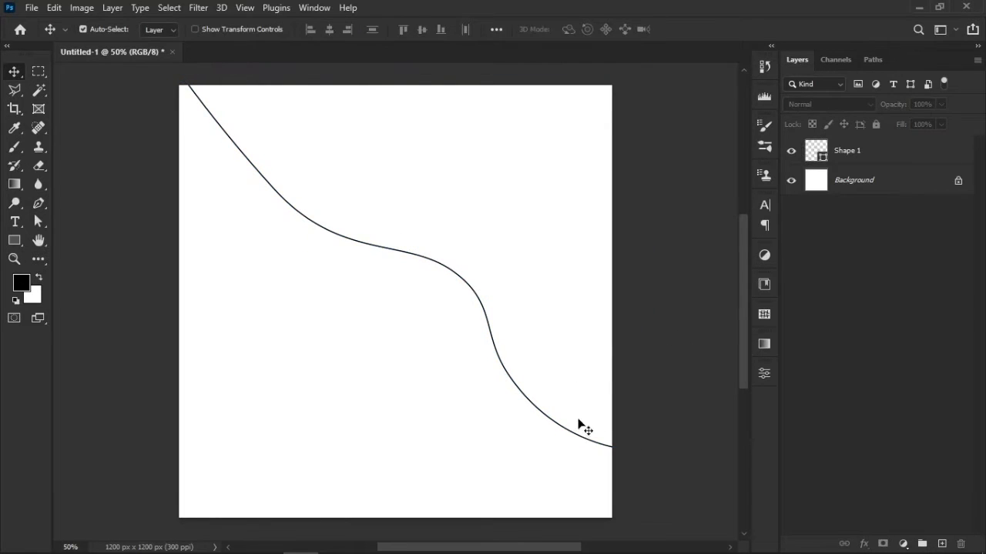
Raise the shape's lower-right corner point and adjust the adjoining handle to flatten the end of the curve
key("a")
left_click(852, 161)
left_click_drag(638, 456, 642, 430)
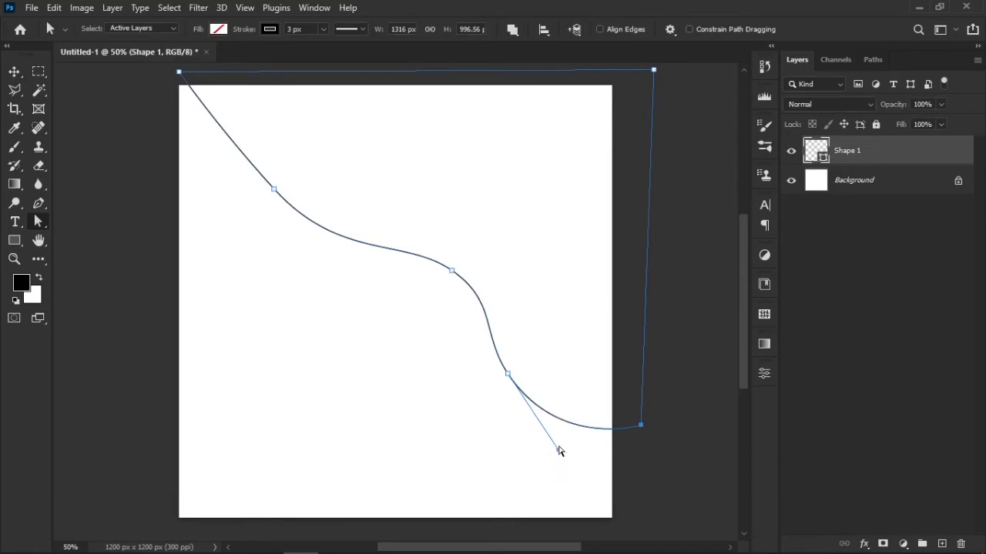
left_click_drag(560, 456, 572, 446)
Move the wave's middle anchor slightly down-left and adjust both its handles to smooth the bend
left_click(452, 271)
left_click_drag(453, 273, 447, 279)
left_click_drag(398, 248, 348, 255)
left_click(447, 362)
left_click(446, 279)
mouse_move(500, 294)
left_mouse_down()
mouse_move(451, 314)
mouse_move(473, 333)
mouse_move(514, 311)
mouse_move(473, 285)
mouse_move(491, 300)
left_mouse_up()
left_click(457, 392)
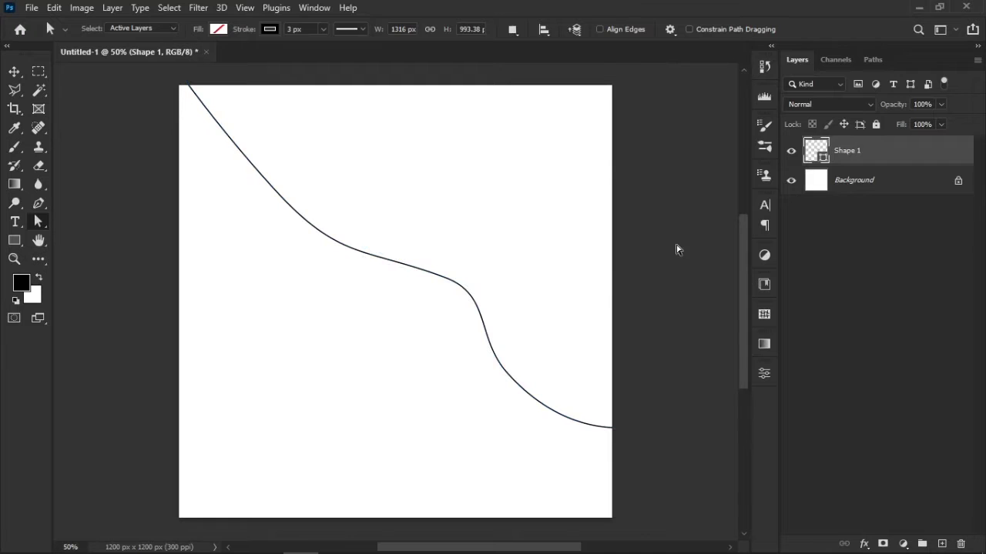
Remove the shape's stroke and fill it with the light purple recent colour
key("u")
left_click(212, 29)
left_click(137, 56)
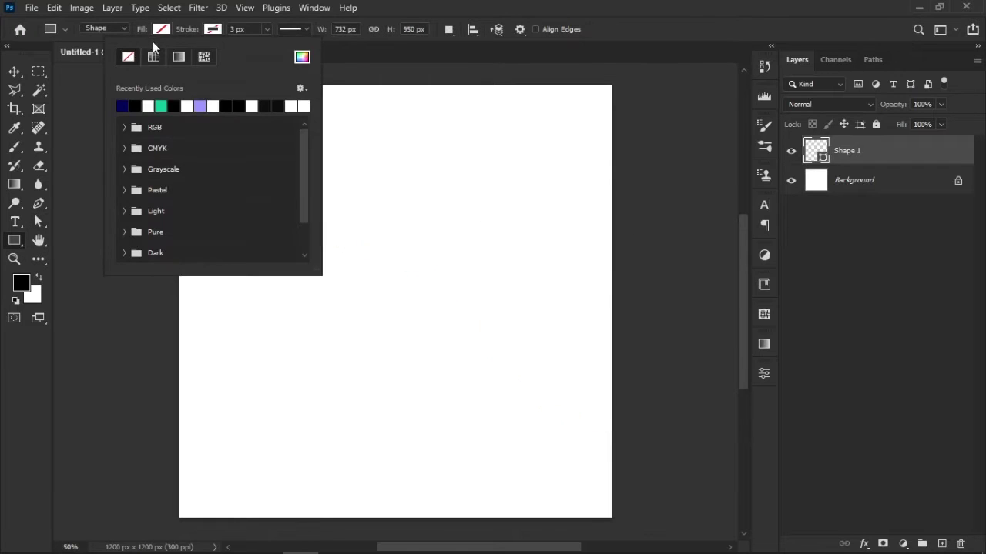
left_click(161, 29)
left_click(150, 104)
key("Return")
key("v")
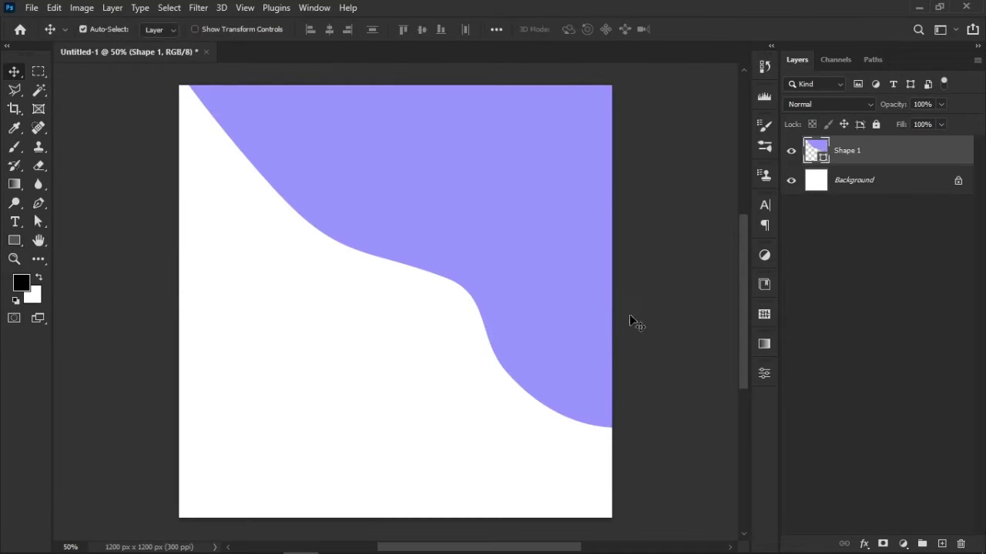
Place the dumbbell workout photo above the shape, move it toward the upper right and clip it to Shape 1
left_click_drag(537, 337, 537, 330)
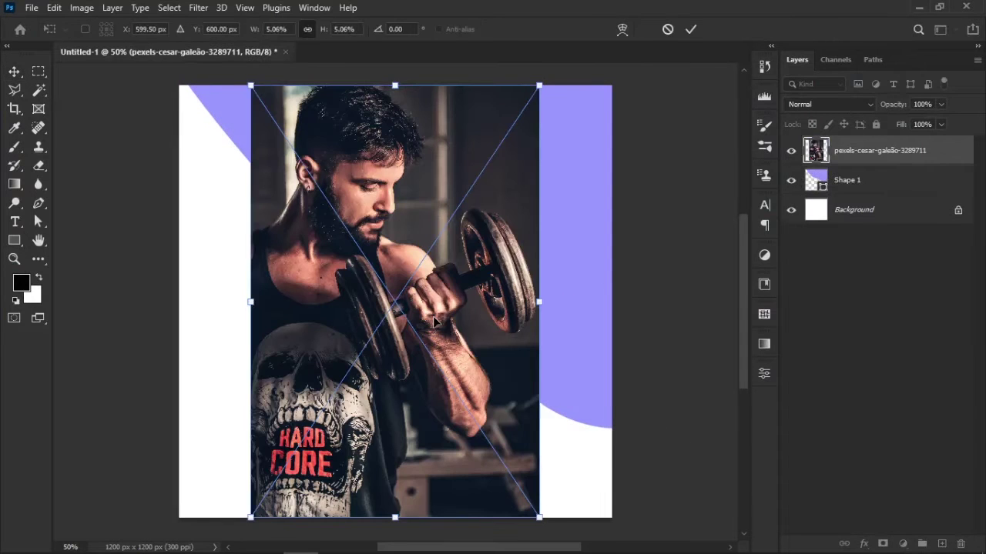
key("Return")
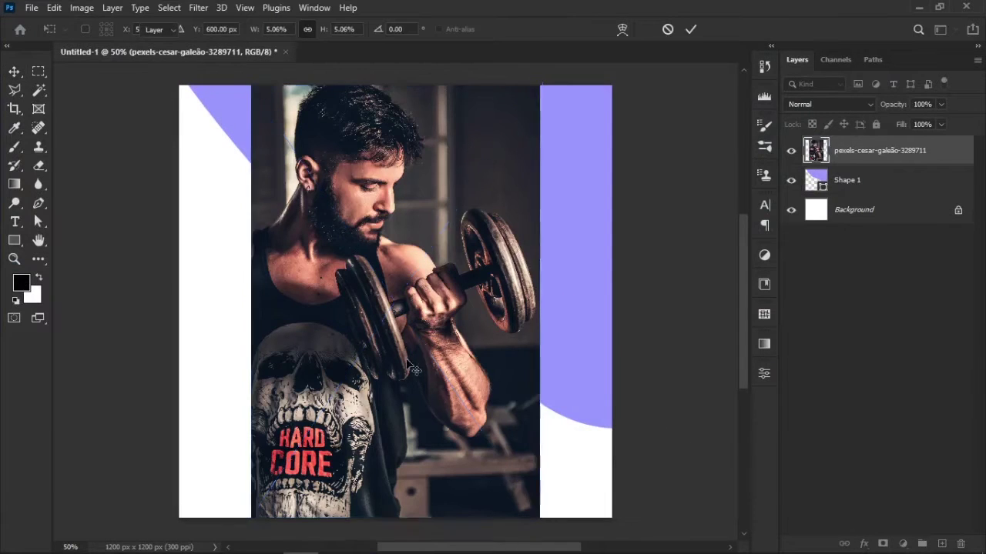
left_click_drag(435, 322, 485, 263)
left_click(890, 163, "alt")
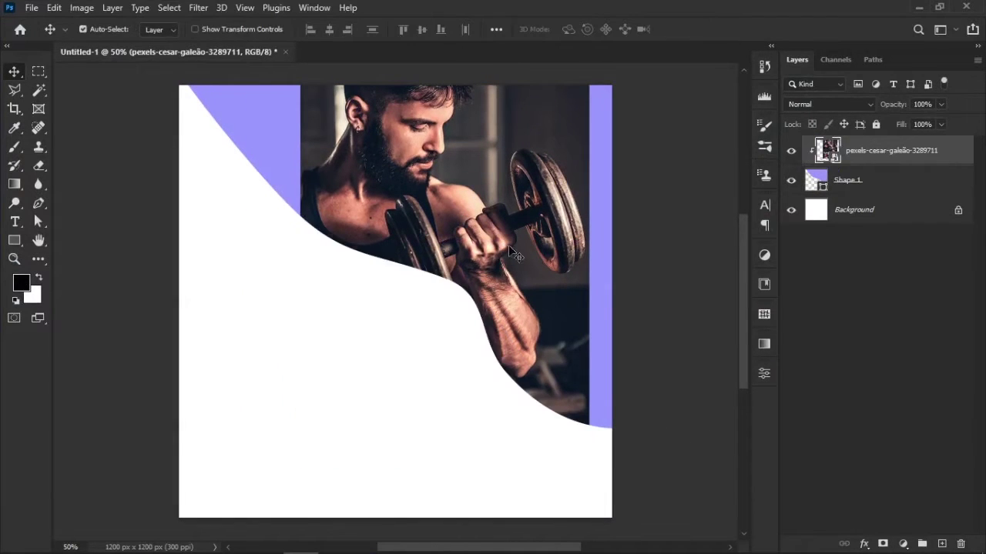
Reposition the clipped photo down and right so the man's head and the dumbbell fit inside the shape
key("ctrl+t")
mouse_move(593, 246)
left_mouse_down()
mouse_move(631, 249)
mouse_move(594, 250)
left_mouse_up()
left_click_drag(564, 283, 584, 309)
key("Return")
left_click_drag(527, 295, 527, 292)
Reshape Shape 1 to about 942 x 1054 px, moving its left corner and upper curve point right and the lower points down
left_click(278, 148)
key("a")
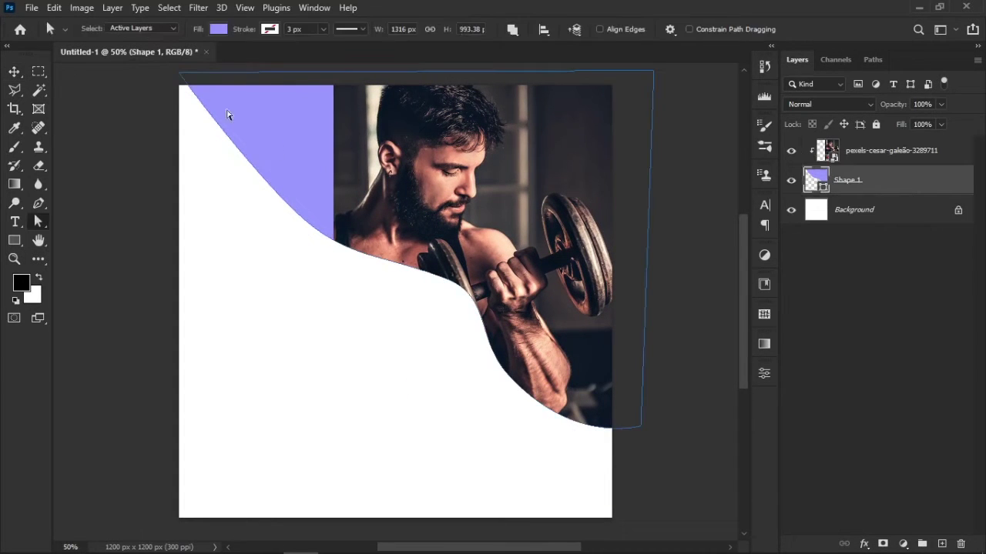
left_click_drag(209, 118, 208, 114)
left_click_drag(181, 73, 319, 73)
left_click_drag(274, 189, 349, 228)
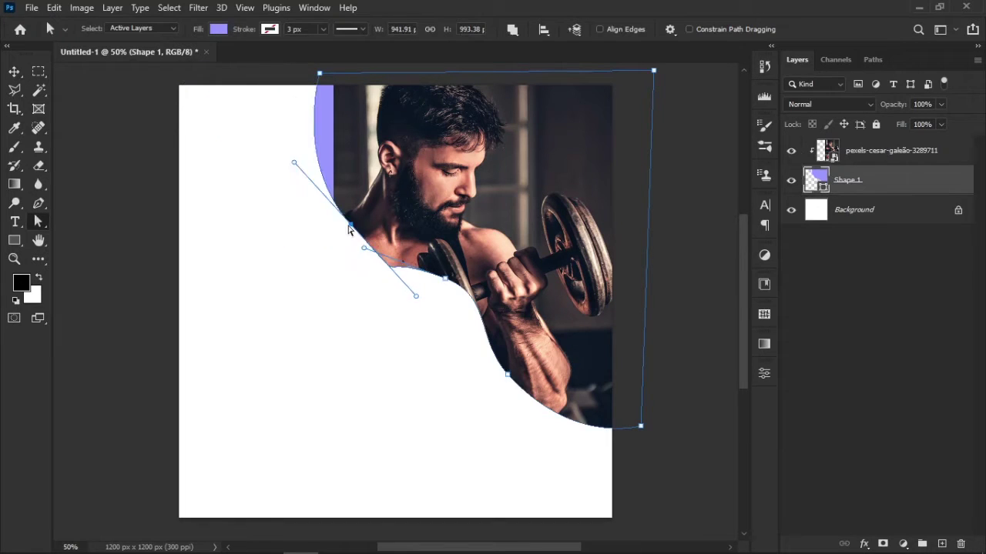
mouse_move(452, 281)
left_mouse_down()
mouse_move(466, 288)
mouse_move(456, 299)
left_mouse_up()
left_click_drag(510, 379, 524, 419)
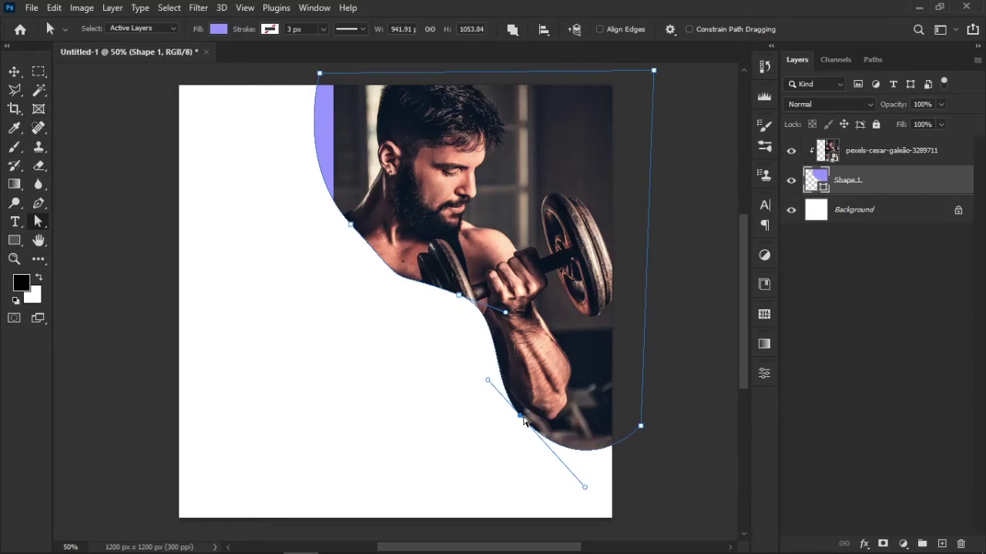
Smooth the shape's diagonal curve and shift its upper-left points right so the photo covers the purple strip, about 892 x 1068 px overall
left_click_drag(506, 315, 501, 341)
left_click_drag(351, 225, 337, 169)
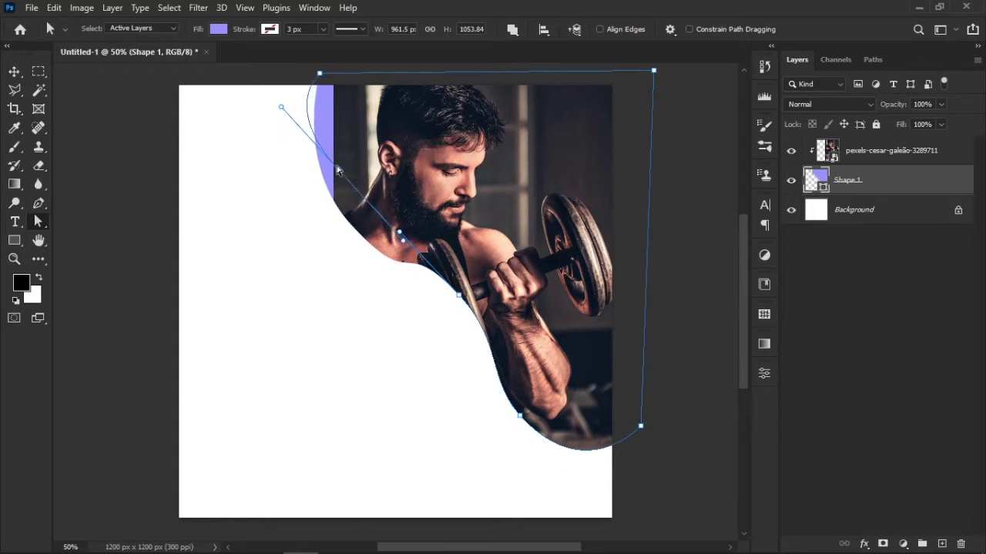
left_click_drag(319, 74, 375, 68)
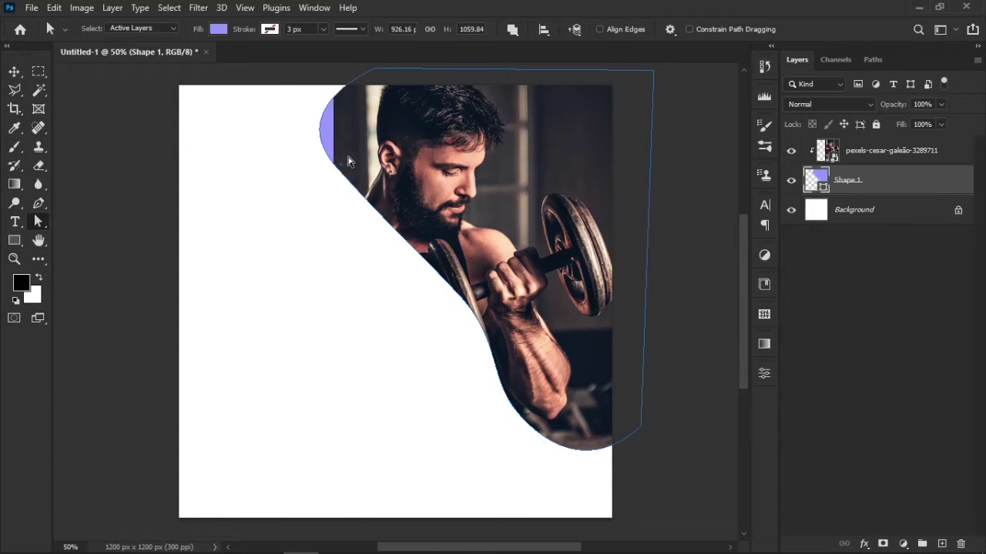
left_click_drag(336, 171, 351, 175)
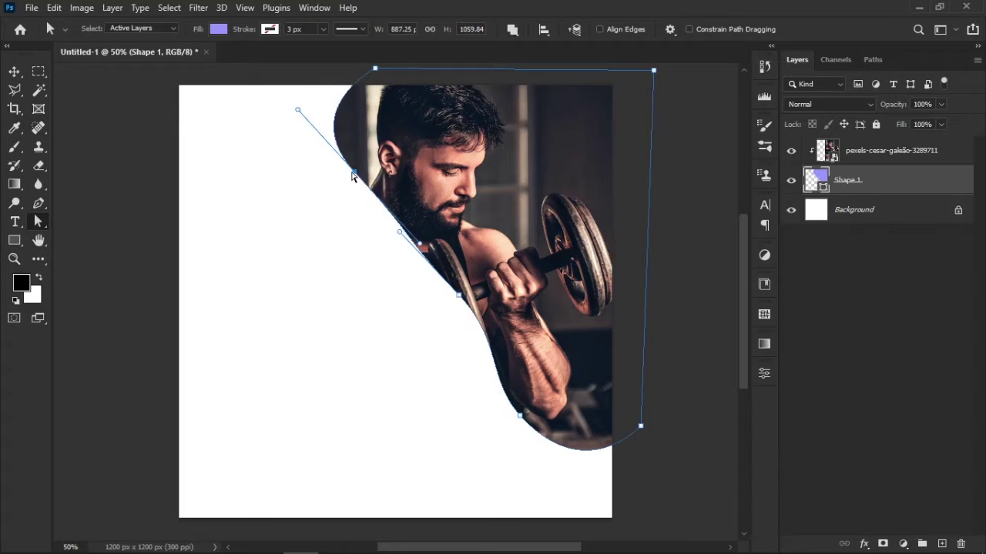
left_click_drag(375, 69, 365, 65)
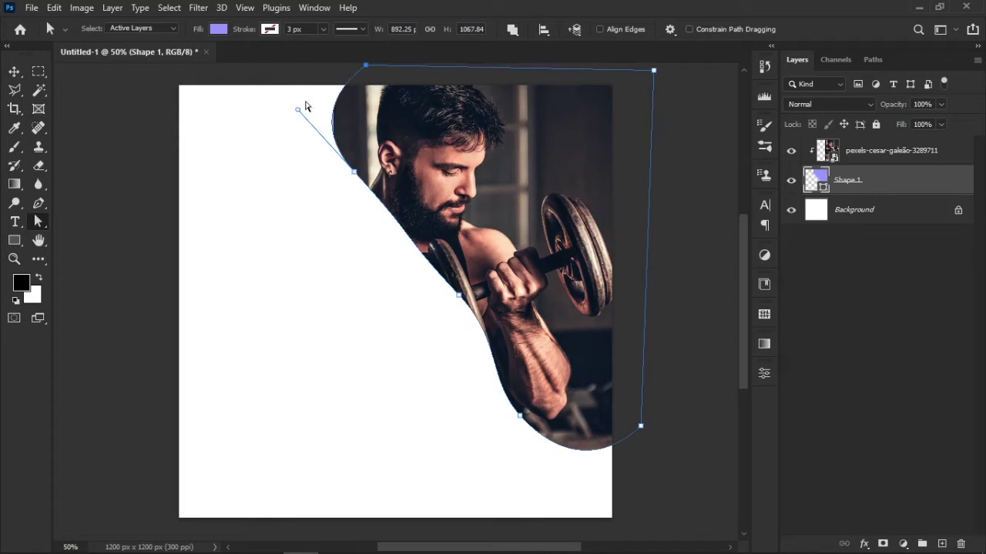
Tighten Shape 1's upper-left curve and move its middle edge point slightly left and down, bringing the width to about 863 px
left_click_drag(299, 111, 332, 104)
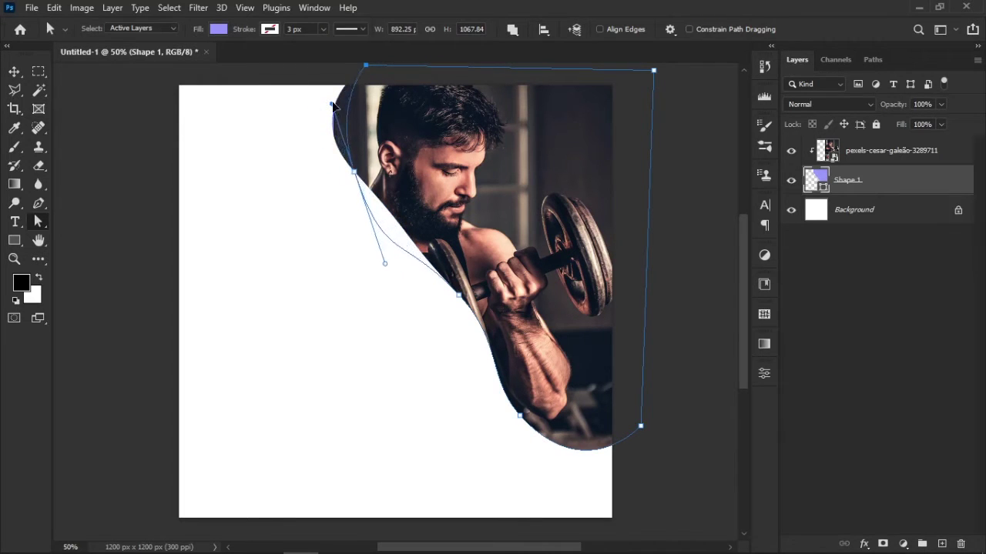
mouse_move(385, 265)
left_mouse_down()
mouse_move(396, 297)
mouse_move(396, 256)
left_mouse_up()
left_click_drag(460, 300, 453, 306)
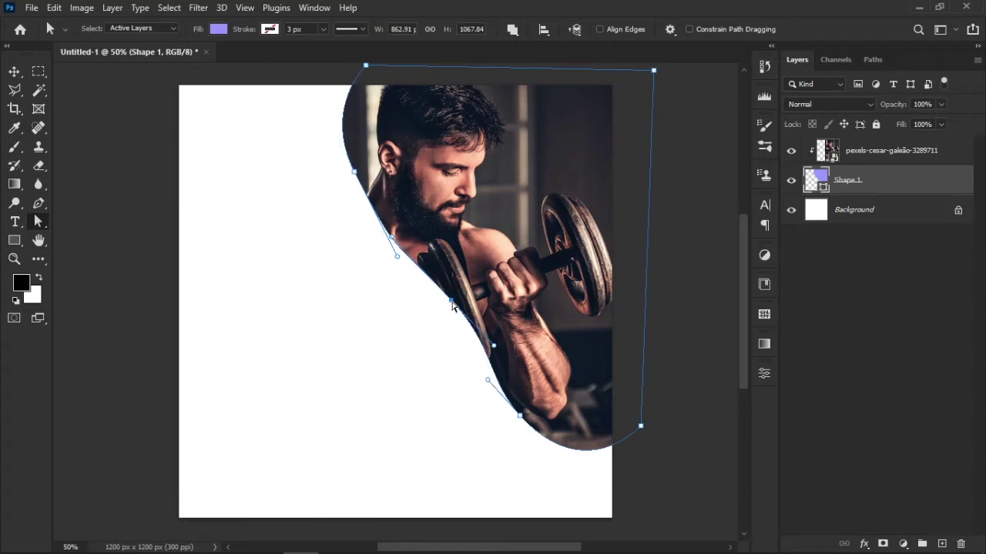
Reshape Shape 1's lower curve with its bottom anchor and direction handles, bringing the shape to about 863 x 1106 px
left_click_drag(520, 417, 530, 405)
left_click_drag(595, 477, 606, 463)
left_click_drag(489, 381, 449, 380)
left_click_drag(620, 436, 625, 475)
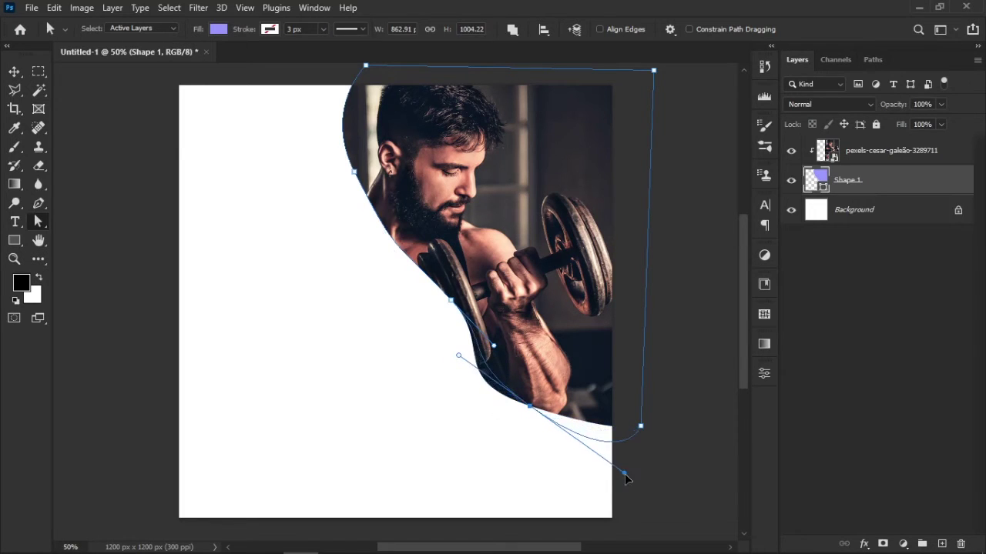
left_click_drag(531, 407, 528, 437)
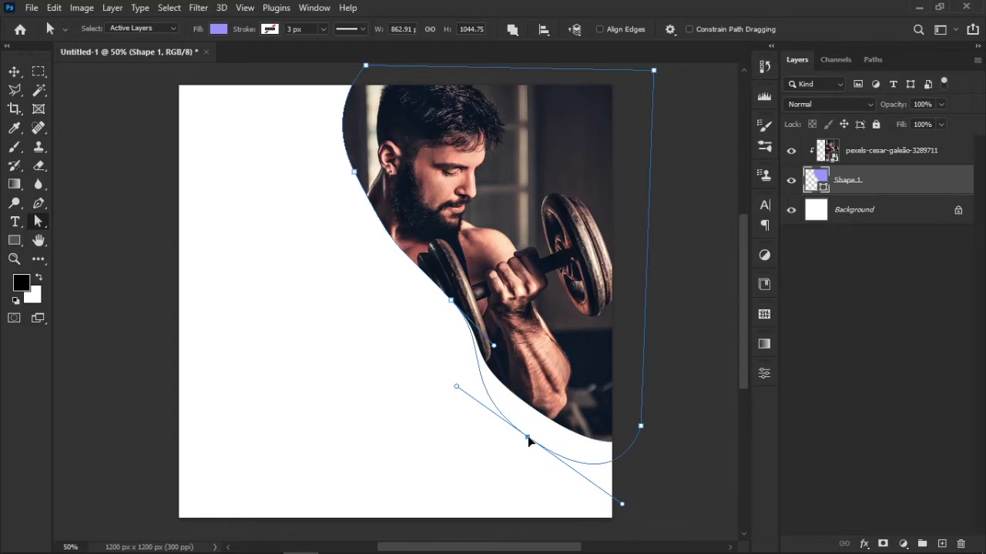
left_click_drag(495, 348, 490, 375)
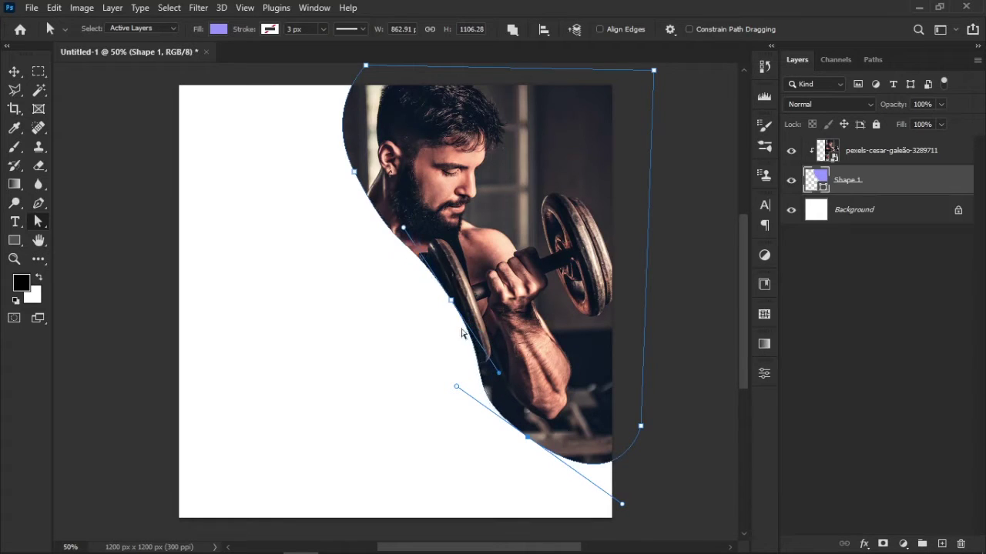
Bend the middle of Shape 1's diagonal edge into a wavy curve along the man's chest and dumbbell
left_click(377, 237)
left_click(379, 236)
left_click_drag(403, 230, 359, 239)
left_click(460, 420)
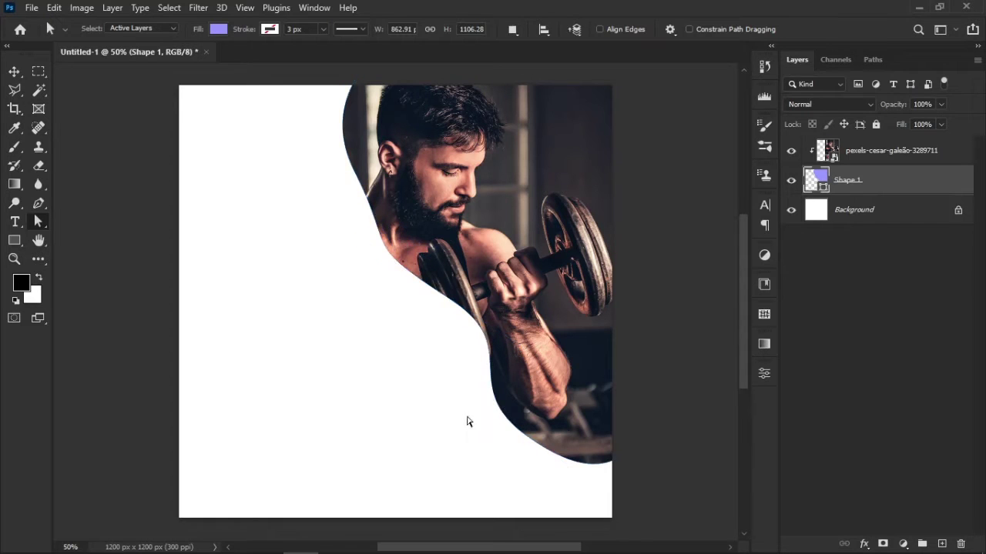
mouse_move(439, 312)
left_mouse_down()
mouse_move(447, 303)
mouse_move(436, 314)
left_mouse_up()
left_click(408, 348)
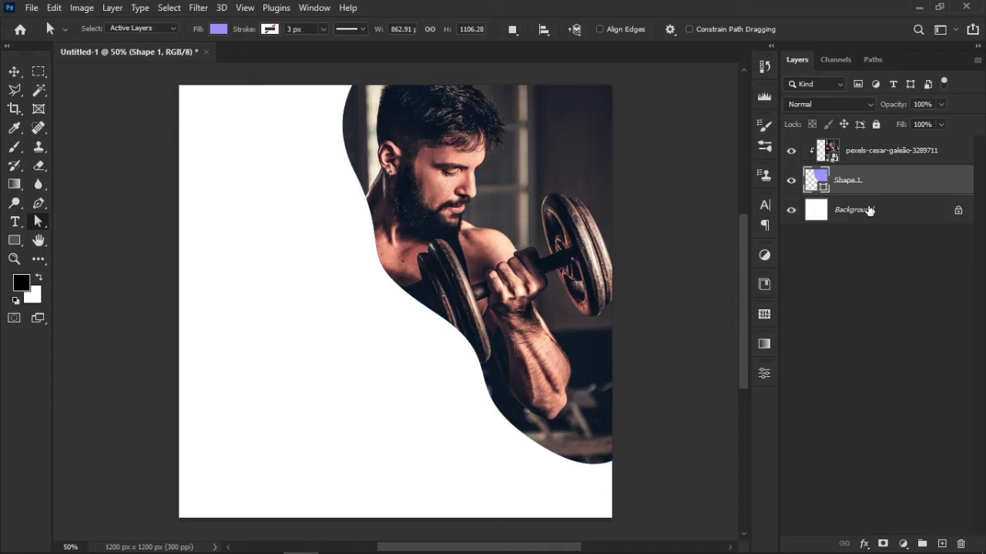
Duplicate Shape 1 and warp the lower copy outward at the upper left and bottom to form a purple border along the photo
key("ctrl+j")
left_click(896, 236)
left_click(889, 218)
key("ctrl+t")
right_click(471, 230)
left_click(511, 330)
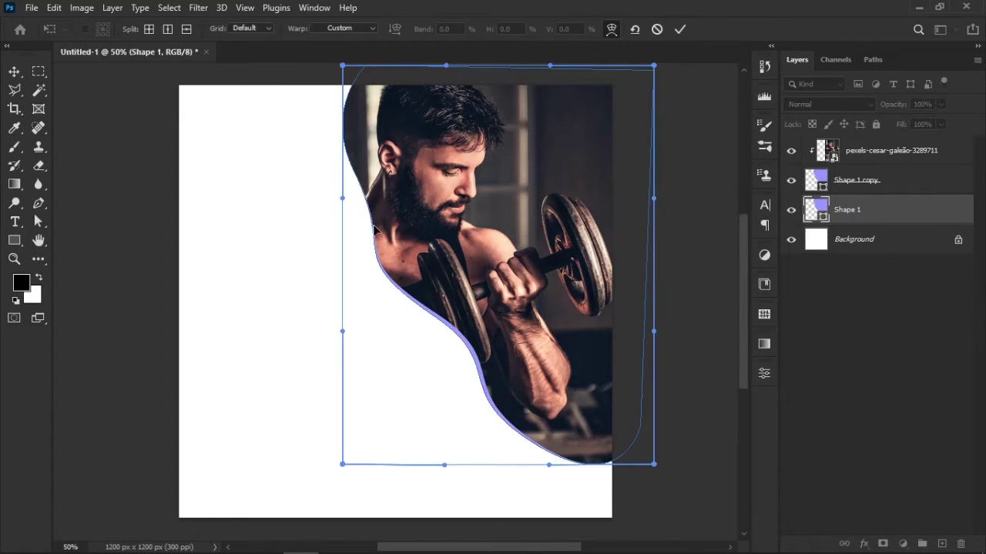
left_click_drag(368, 224, 372, 227)
left_click_drag(549, 411, 553, 420)
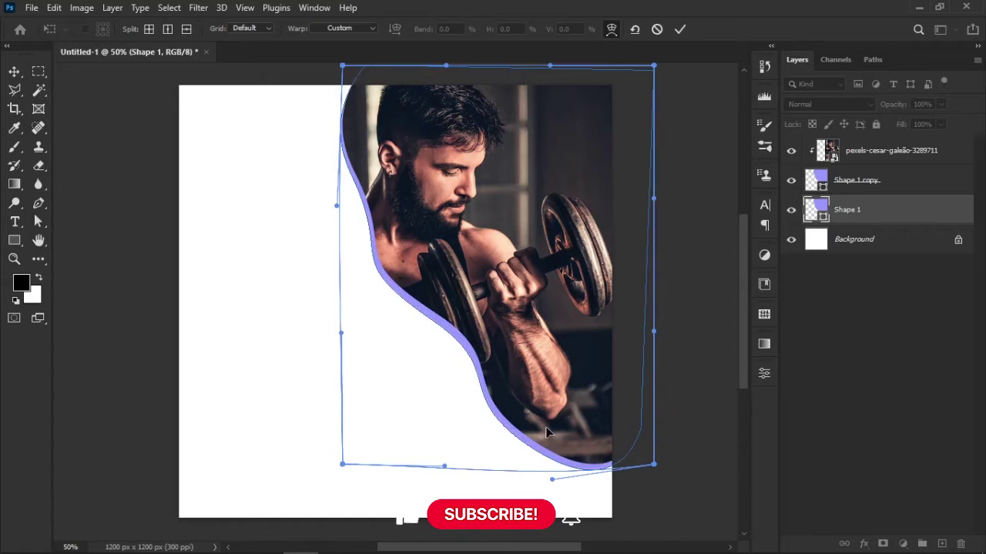
left_click(676, 32)
Add a dark gray (#3e3e3e) solid color fill layer directly above the Background
left_click(858, 248)
left_click(903, 544)
left_click(886, 280)
mouse_move(663, 310)
left_mouse_down()
mouse_move(604, 299)
mouse_move(578, 306)
left_mouse_up()
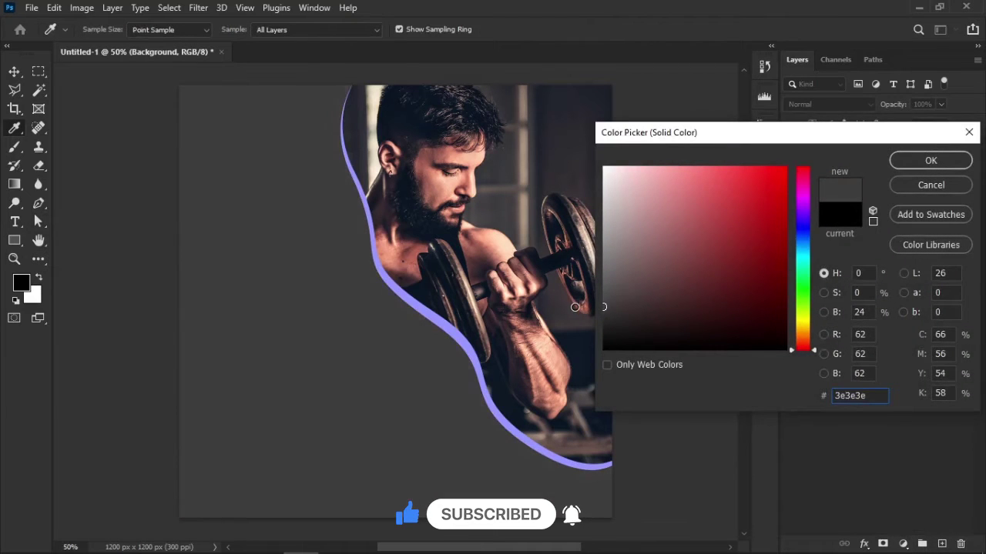
left_click(956, 157)
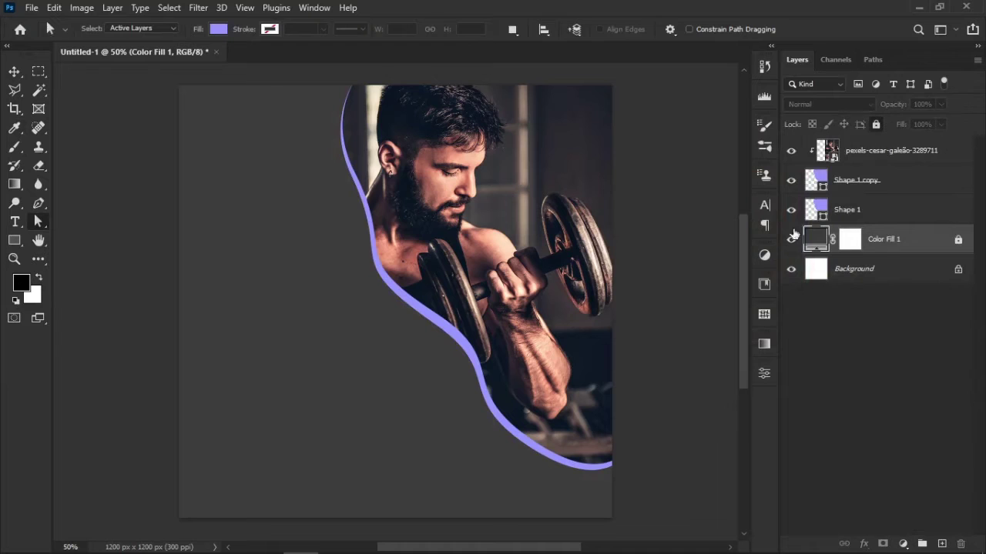
Add the white headline word "TURN" in 14 pt Montserrat Bold on the dark area beside the photo
key("t")
left_click(288, 308)
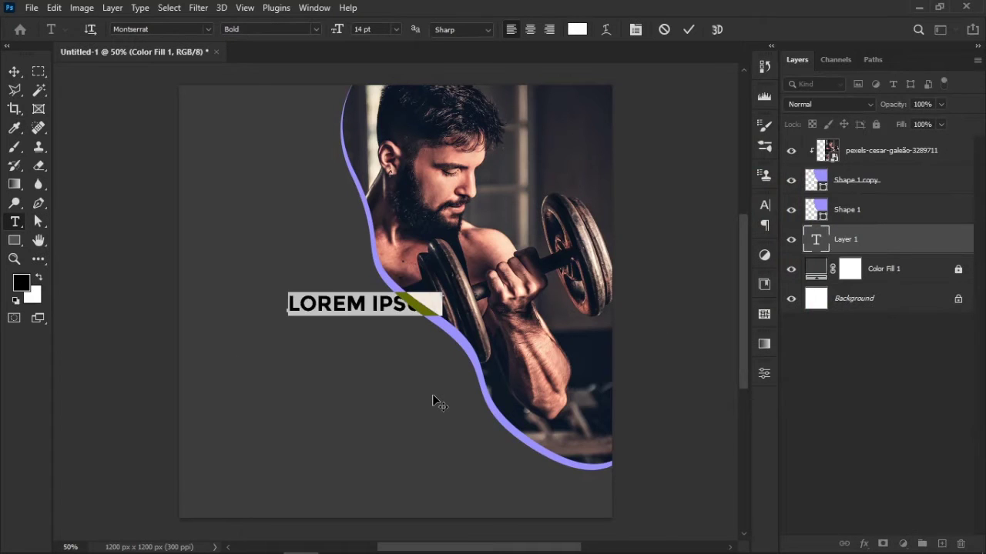
type("TURN")
key("ctrl+Return")
key("v")
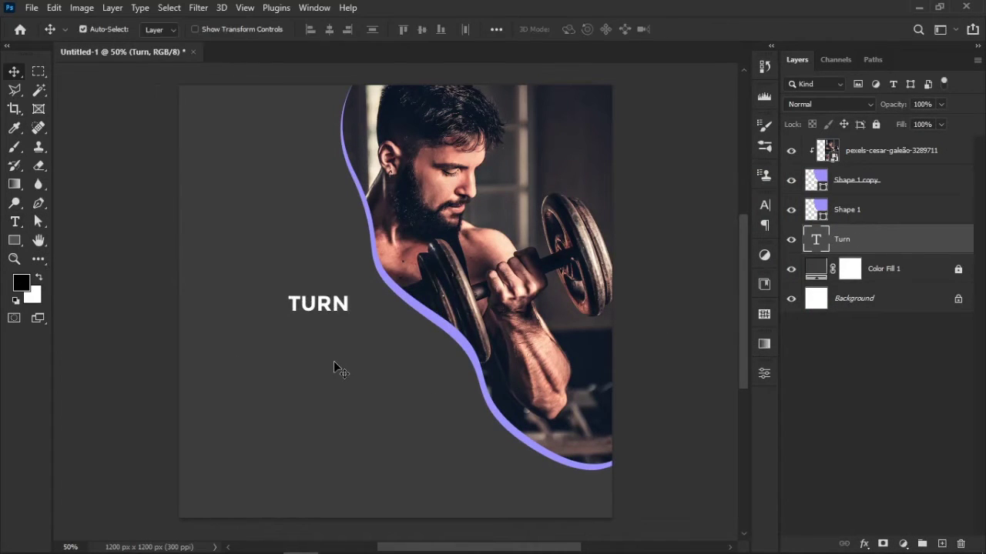
Duplicate the headline word twice below "TURN" and change the copies to "FAT" and "INTO"
left_click_drag(319, 306, 320, 352)
double_click(320, 327)
type("fat")
key("ctrl+Return")
key("v")
double_click(319, 349)
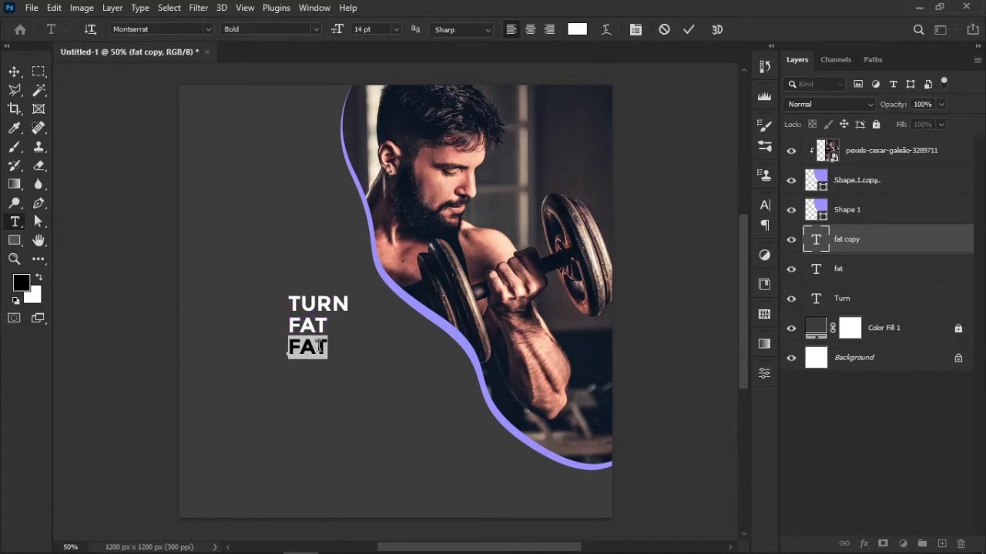
type("in")
key("ctrl+Return")
key("v")
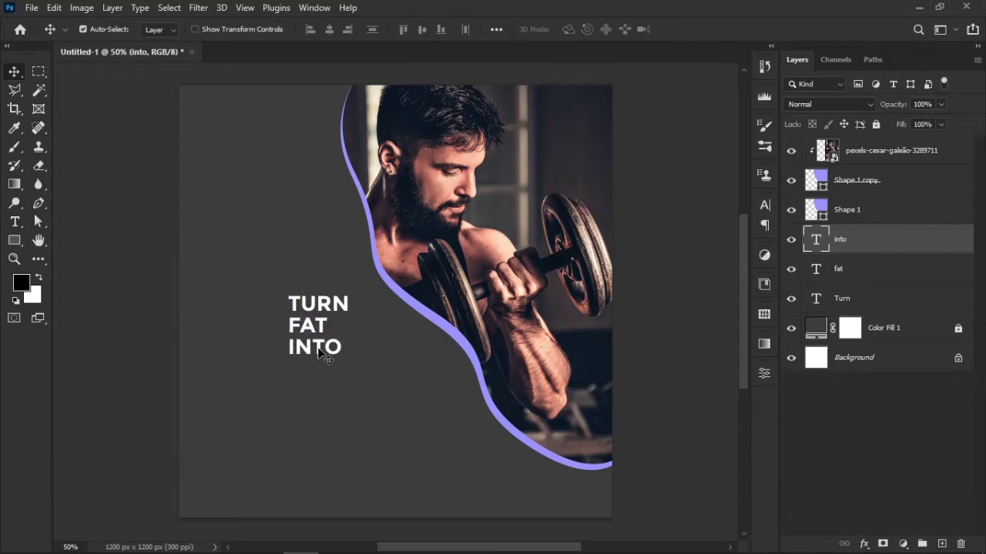
Duplicate the "FAT" text below "INTO" and change the copy to "FIT!"
left_click_drag(319, 331, 321, 368)
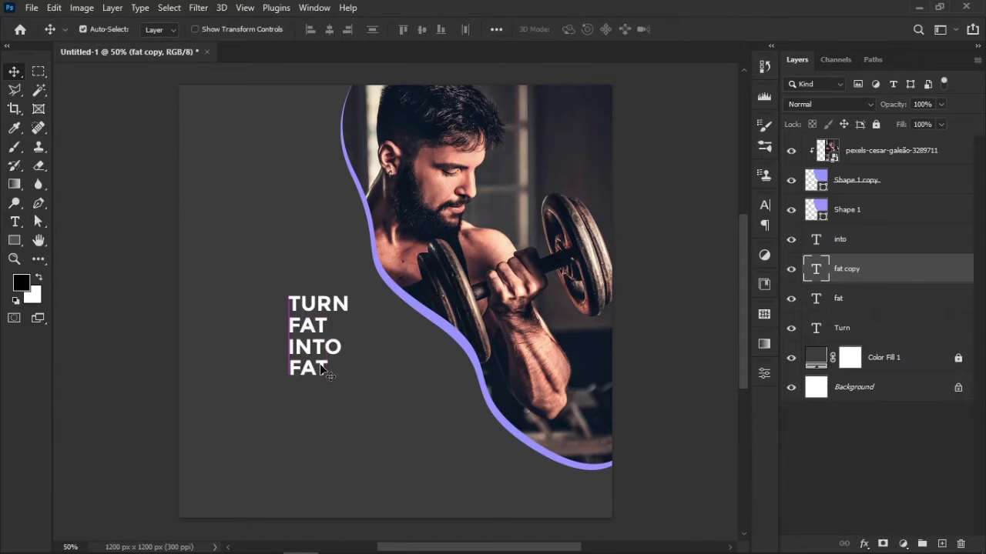
key("t")
double_click(319, 365)
type("f")
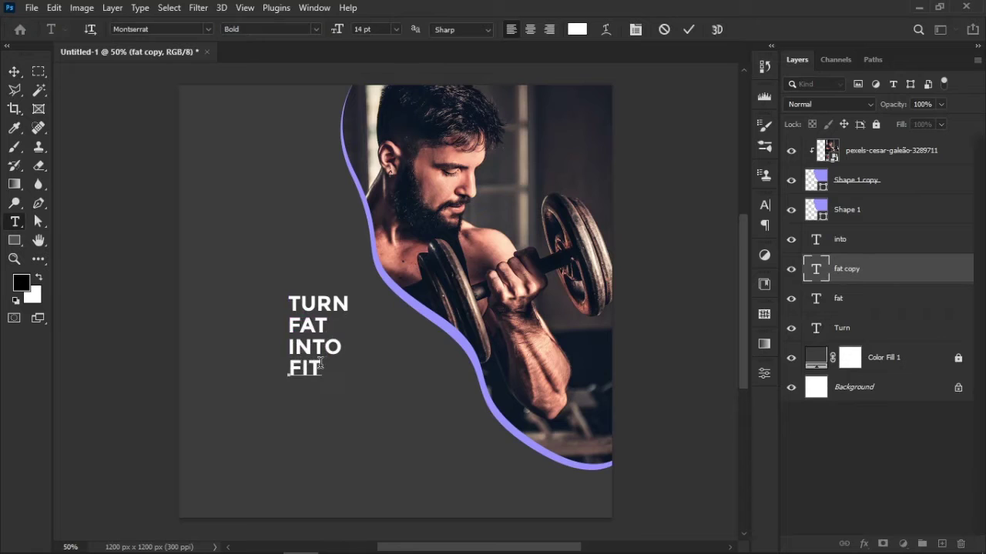
key("ctrl+Return")
key("v")
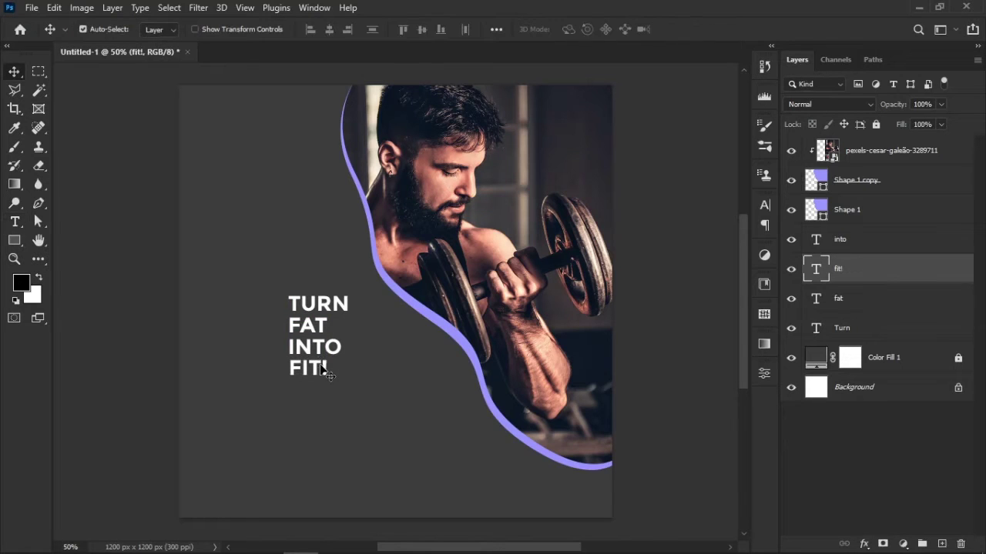
Enlarge the four headline words together and move them left into the dark area
left_click(872, 240)
left_click(872, 334, "shift")
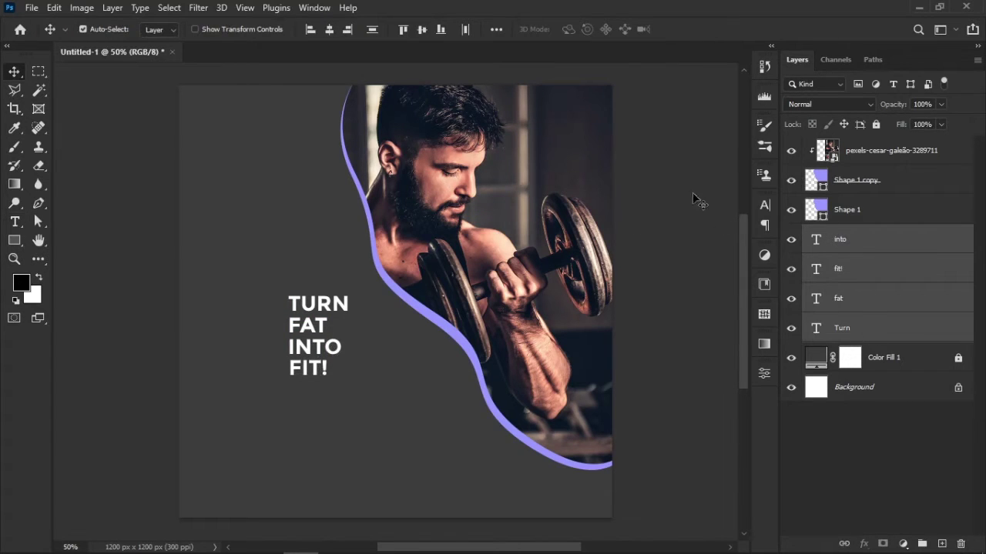
key("ctrl+t")
left_click_drag(349, 293, 380, 206)
left_click_drag(341, 268, 293, 265)
key("Return")
Add a guide layout that marks margins on all four sides of the canvas
left_click(250, 6)
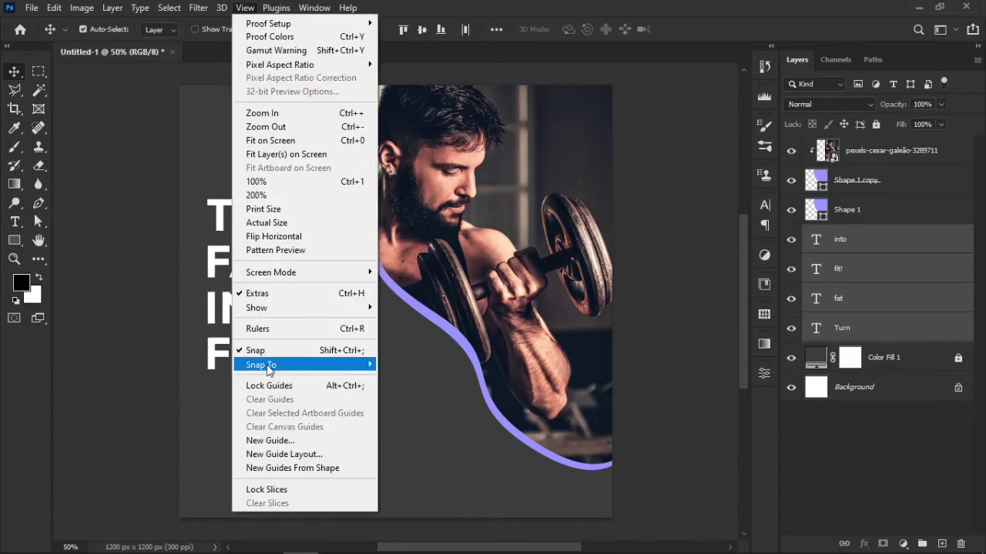
left_click(286, 454)
left_click(590, 117)
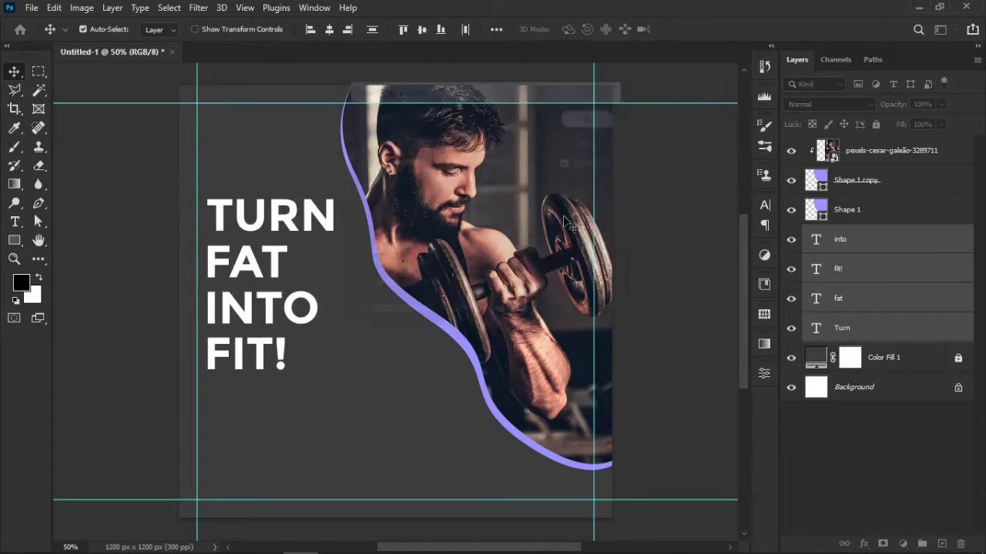
left_click(400, 306)
Tighten the vertical spacing between the four headline words and align their left edges
left_click_drag(286, 222, 283, 229)
mouse_move(270, 312)
left_mouse_down()
mouse_move(268, 274)
mouse_move(268, 305)
left_mouse_up()
left_click_drag(262, 362, 260, 348)
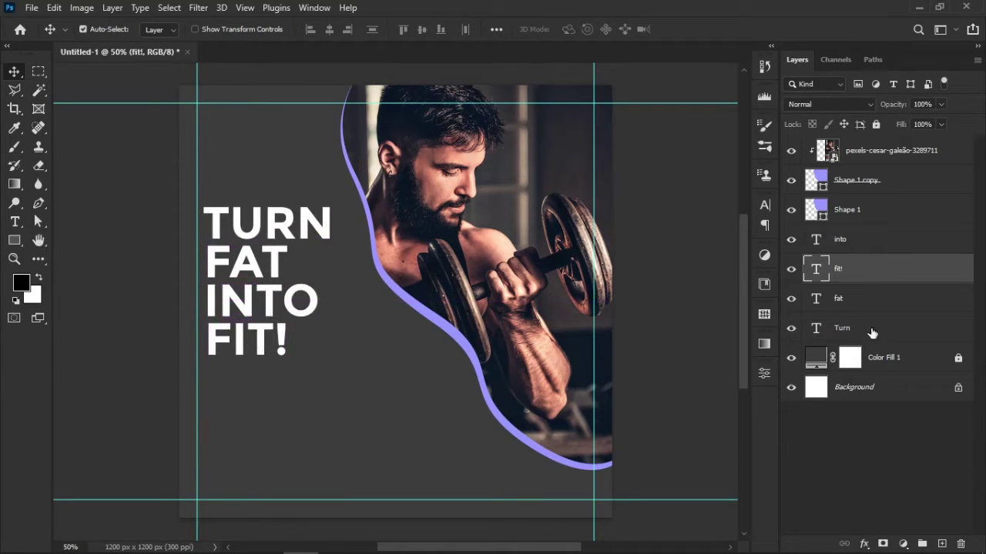
left_click(874, 328, "shift")
left_click(312, 29)
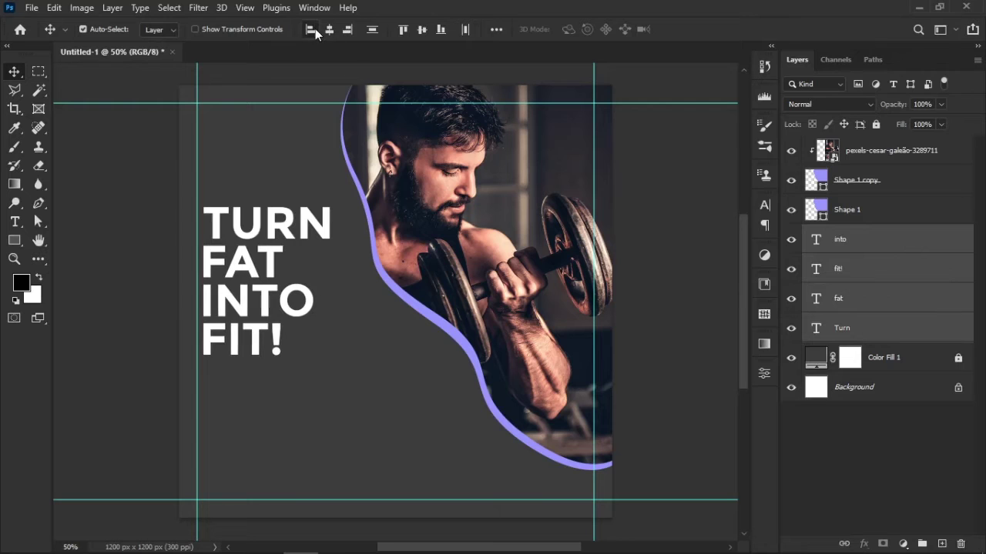
Scale "TURN" down to match the width of "FAT"
left_click(668, 305)
key("ctrl+t")
left_click_drag(336, 198, 275, 232)
key("Return")
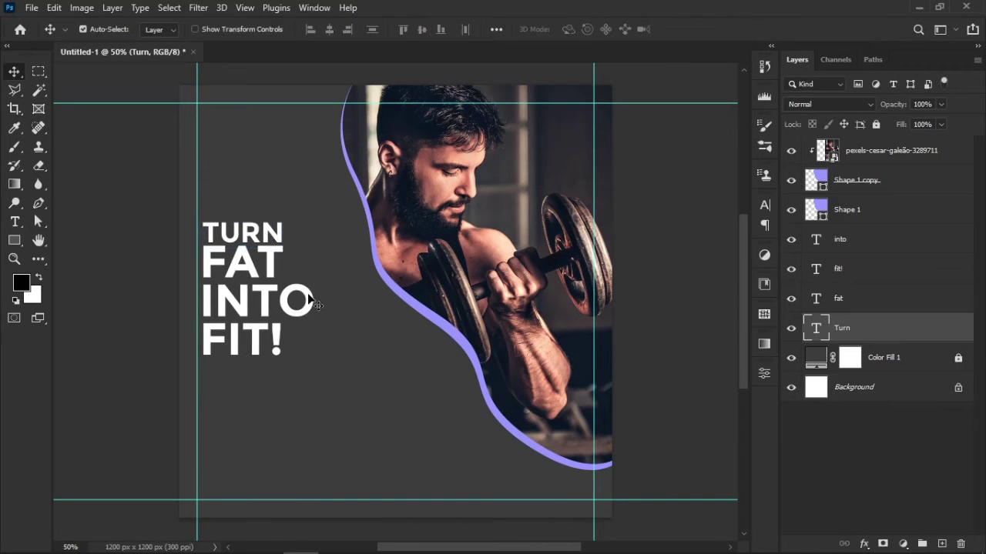
Enlarge the four headline words together and snap their left edges to the left margin guide
left_click(309, 301)
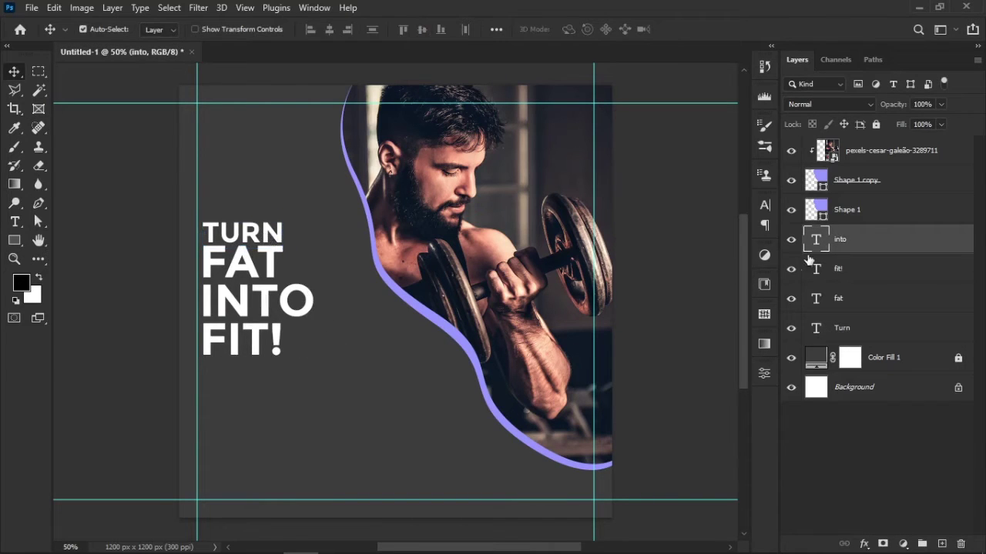
left_click(885, 332, "shift")
key("ctrl+t")
left_click_drag(315, 288, 366, 288)
left_click_drag(323, 313, 314, 306)
key("Return")
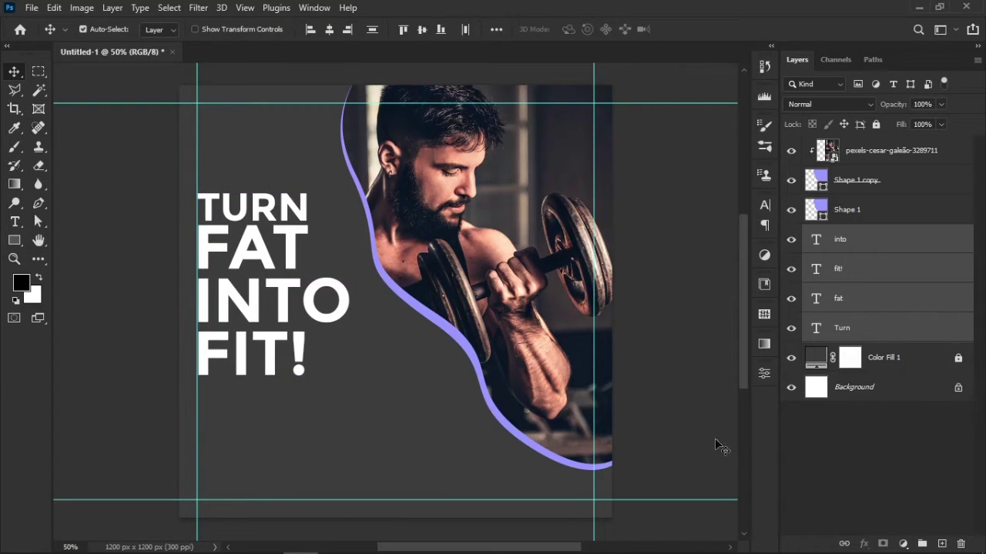
Recolor the word "FAT" with the purple sampled from the curved border
left_click(658, 432)
left_click(286, 246)
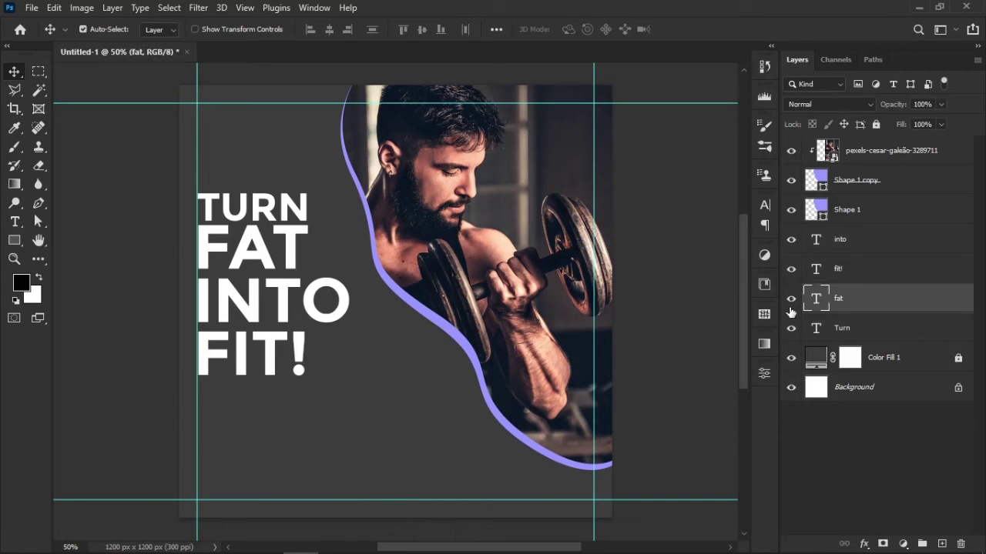
left_click(769, 208)
left_click(730, 283)
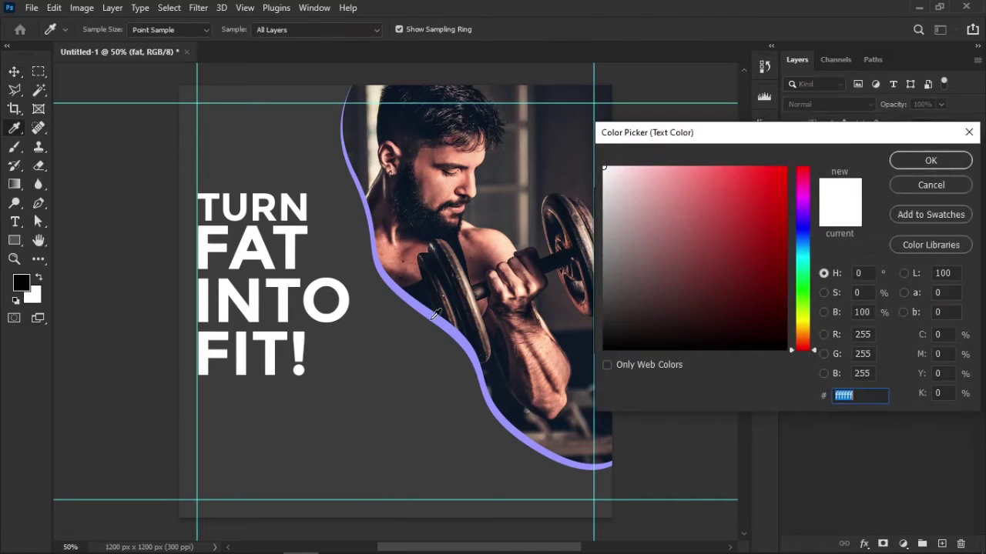
left_click(436, 314)
left_click(932, 163)
Recolor "FIT!" with the border's purple (#9999ff) and deselect the text
left_click(284, 349)
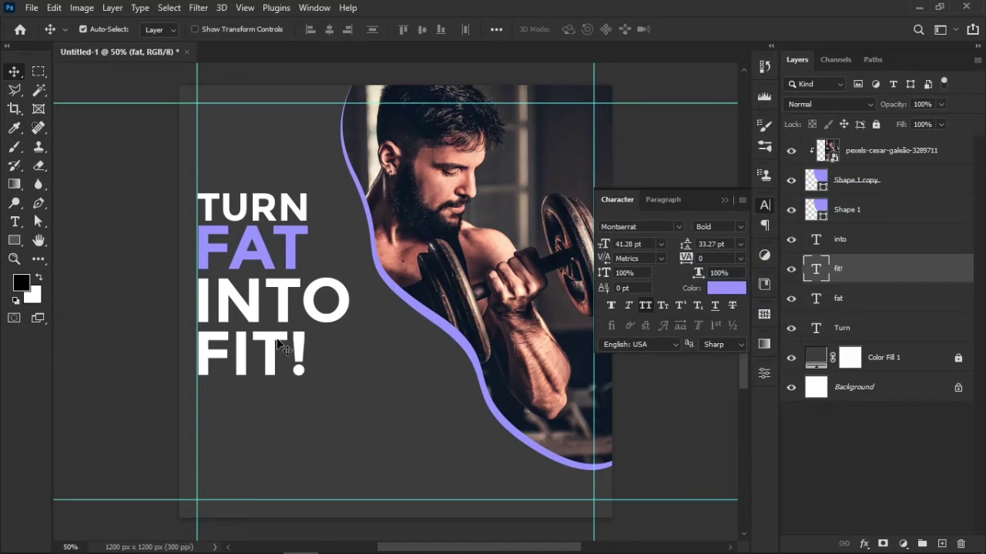
left_click(720, 286)
left_click(445, 327)
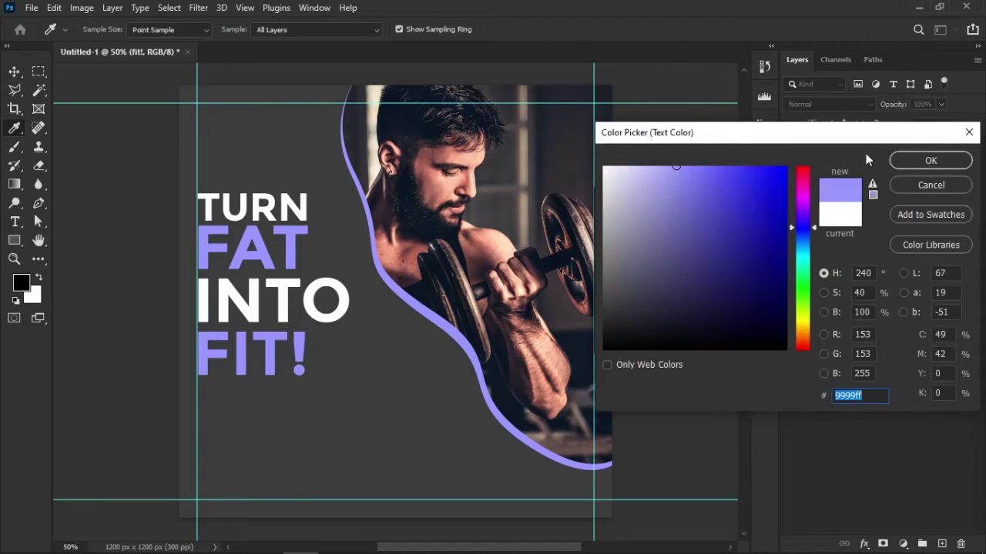
left_click(902, 163)
left_click(709, 234)
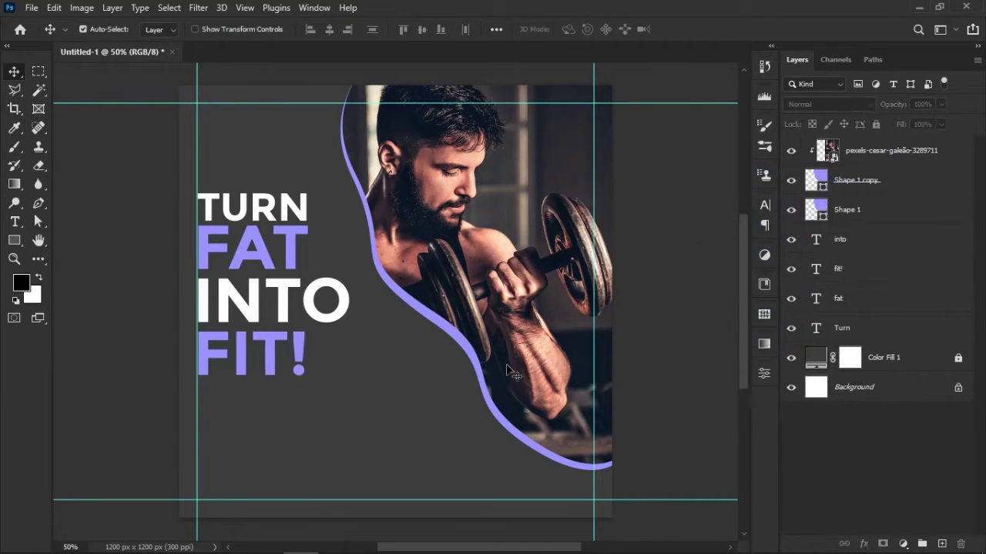
Draw a 220 x 74 px rectangle below the headline, near the lower margin guide, with a purple fill and no stroke
left_click(17, 240)
mouse_move(217, 404)
left_mouse_down()
mouse_move(264, 428)
mouse_move(331, 493)
mouse_move(348, 493)
left_mouse_up()
left_click(724, 287)
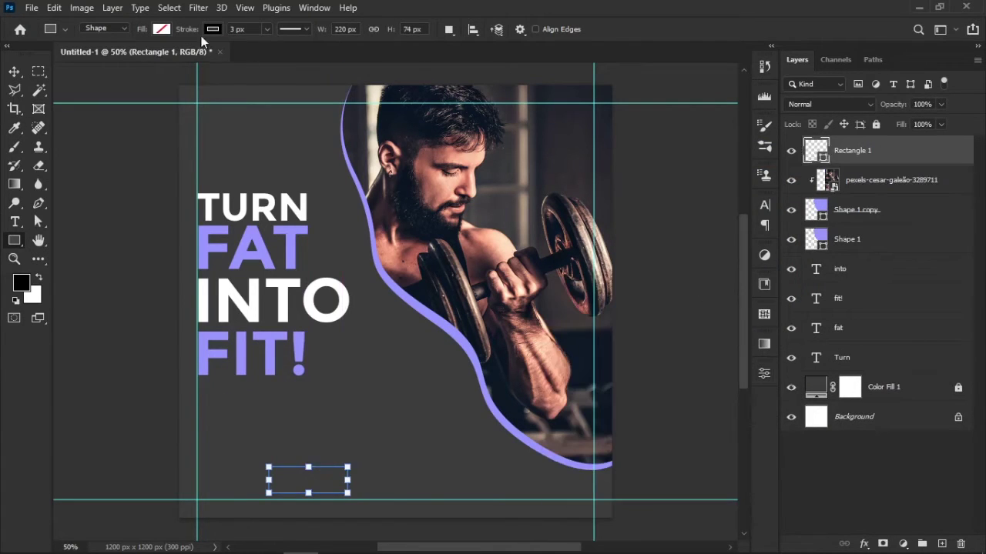
left_click(161, 28)
left_click(160, 29)
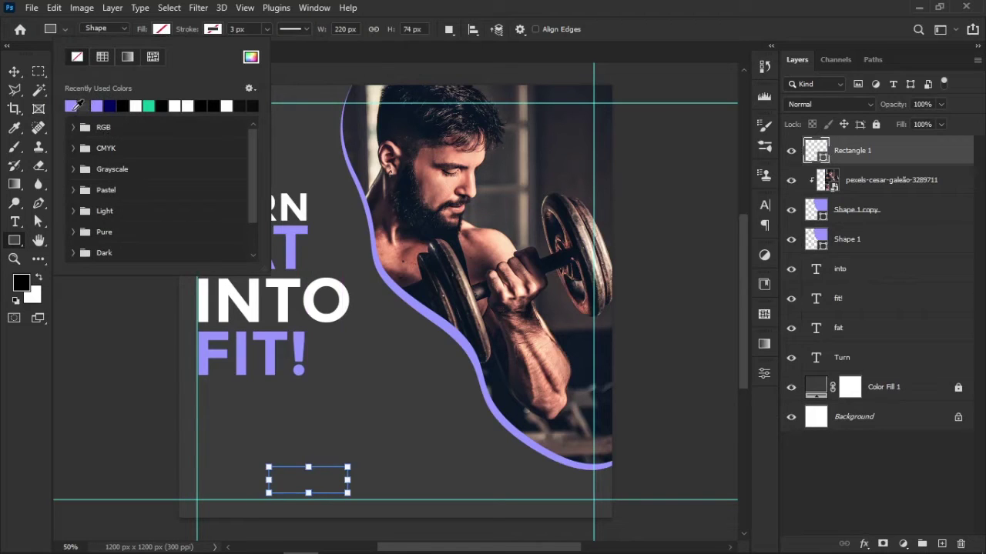
left_click(72, 105)
left_click(431, 6)
Add the text "JOIN NOW" above the purple rectangle and color it white (#ffffff)
key("t")
left_click(433, 446)
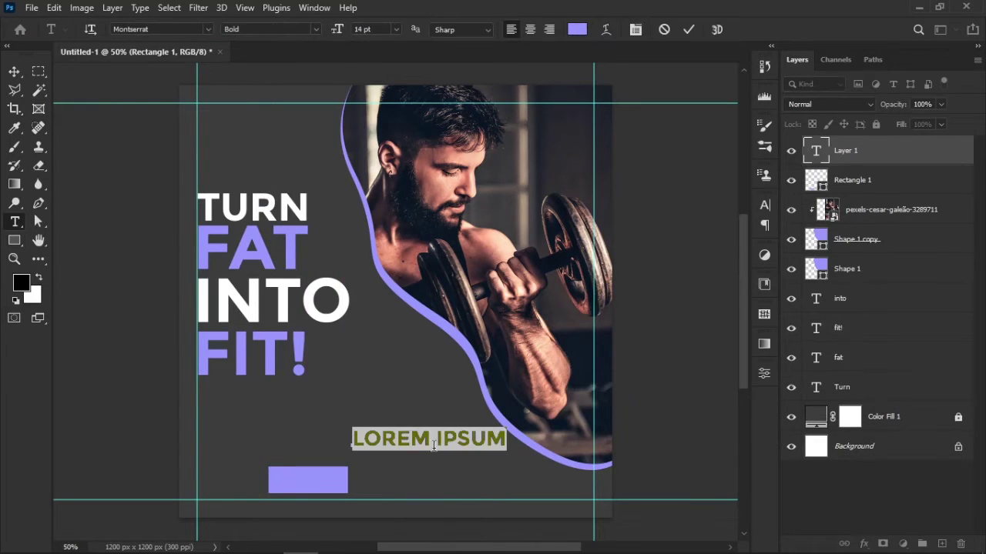
type("JOIN NOW")
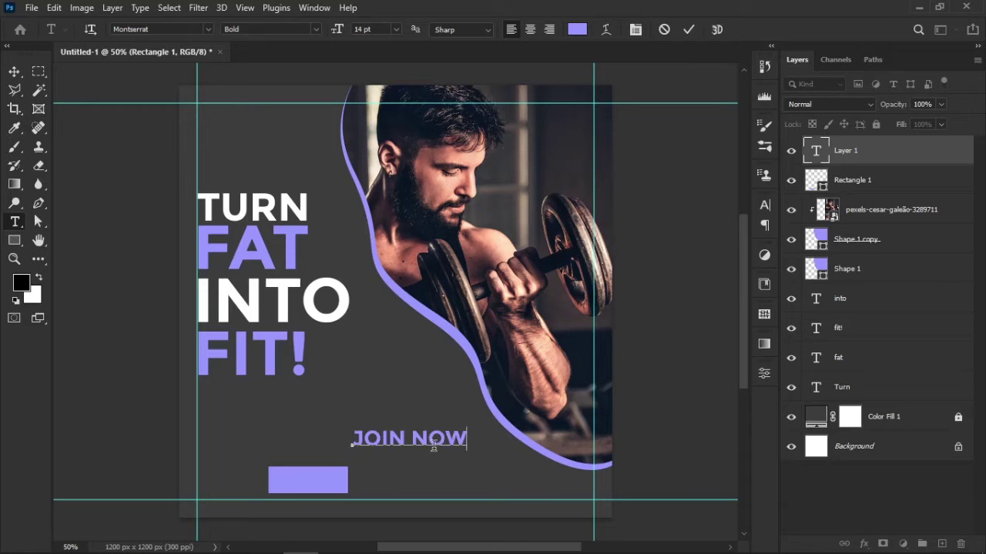
key("ctrl+Return")
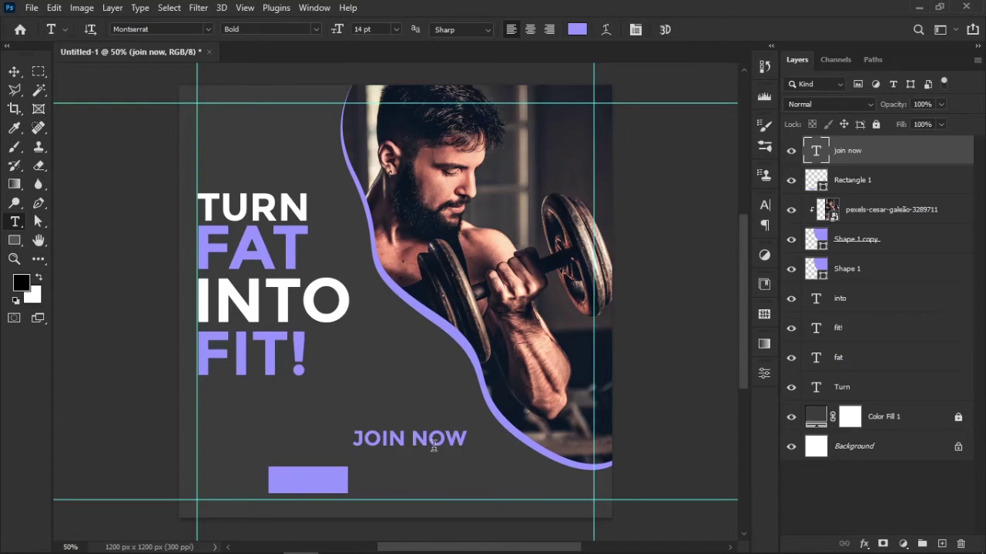
left_click(577, 29)
type("ffffff")
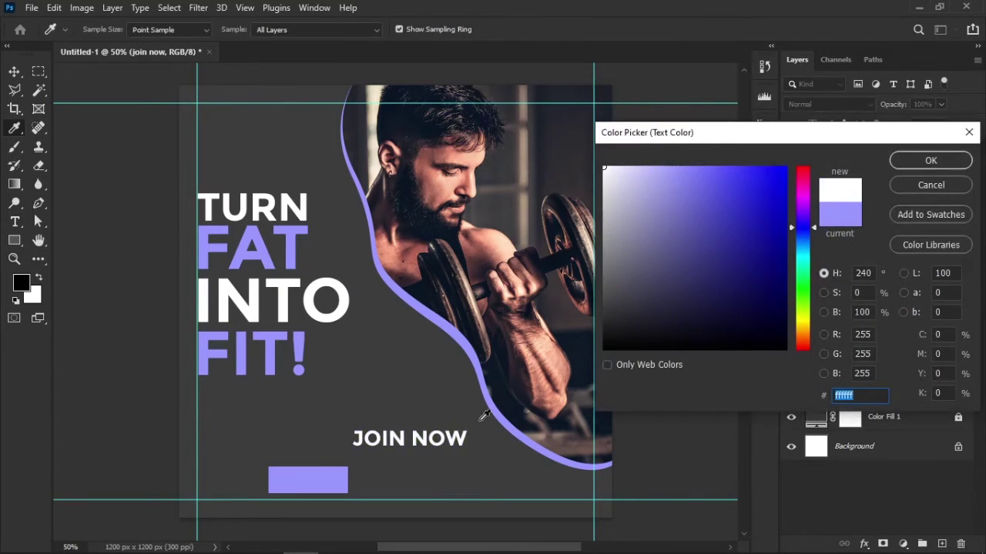
left_click(953, 156)
Move the "JOIN NOW" text onto the purple rectangle and scale it down to fit inside
key("v")
left_click_drag(437, 438, 321, 477)
scroll(342, 488, "up", 5)
key("ctrl+t")
key("Return")
left_click(400, 467)
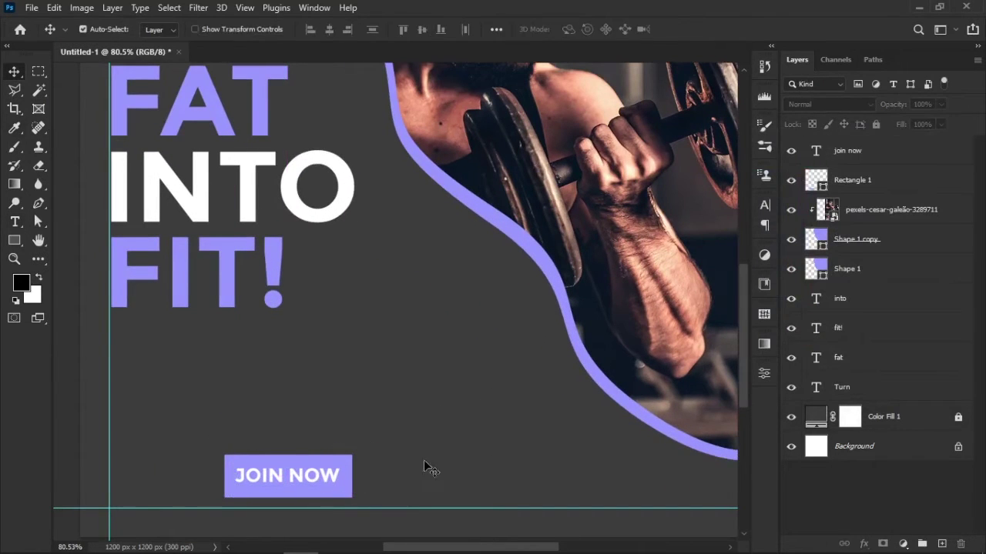
left_click_drag(424, 462, 299, 434)
left_click(423, 29)
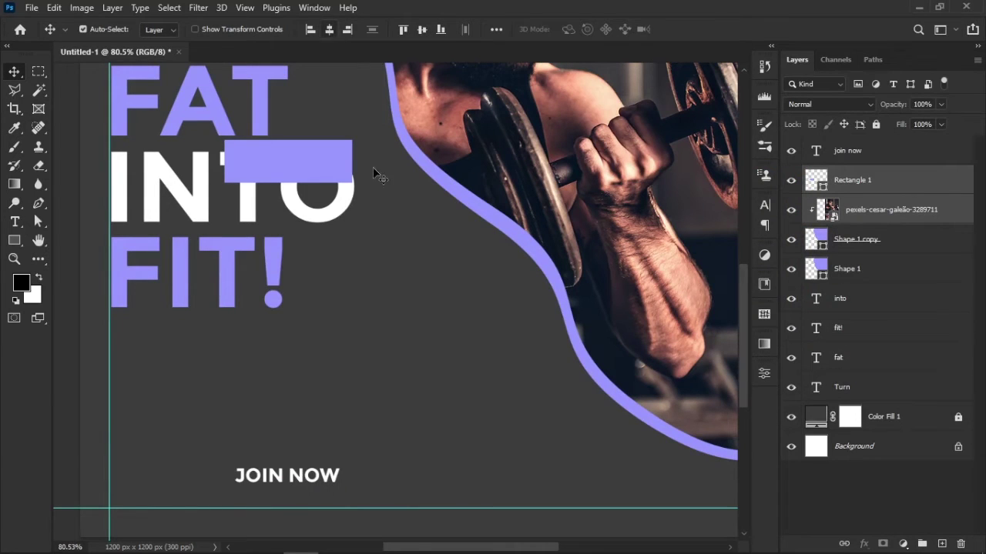
left_click(434, 376)
key("ctrl+z")
Select the "JOIN NOW" text and its rectangle without the photo layer, and center them on each other
left_click_drag(375, 468, 304, 476)
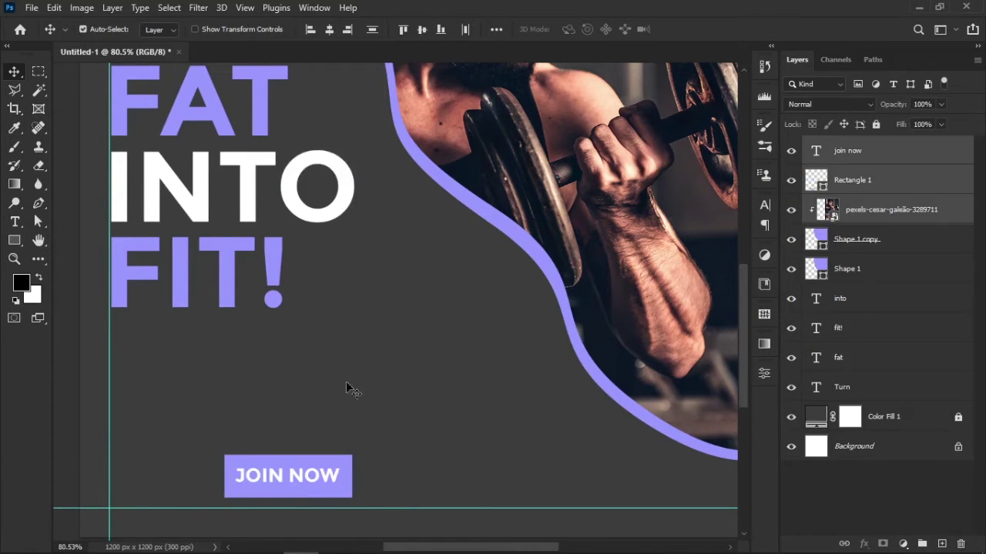
left_click(905, 209, "ctrl")
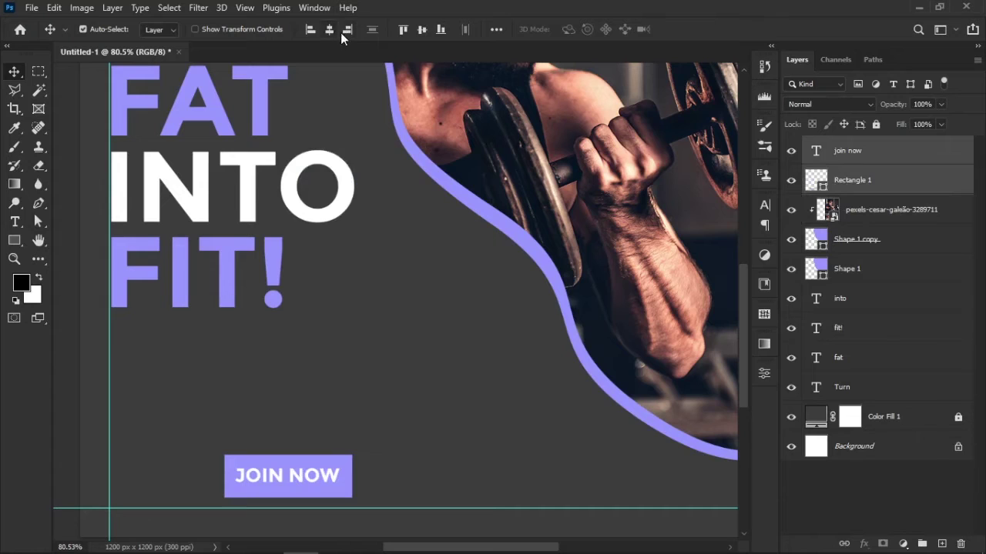
Round the corners of the purple button rectangle fully into a pill shape
left_click(343, 473)
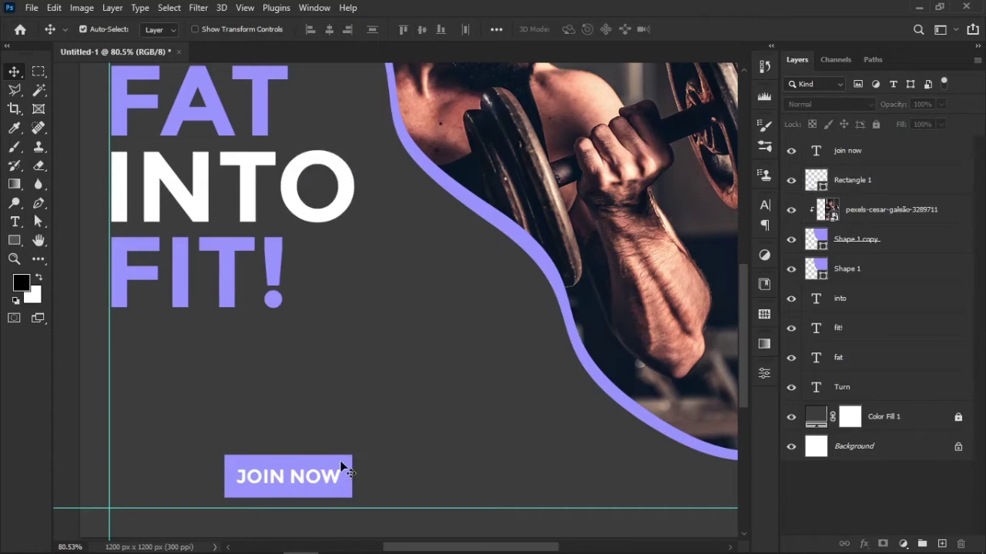
key("a")
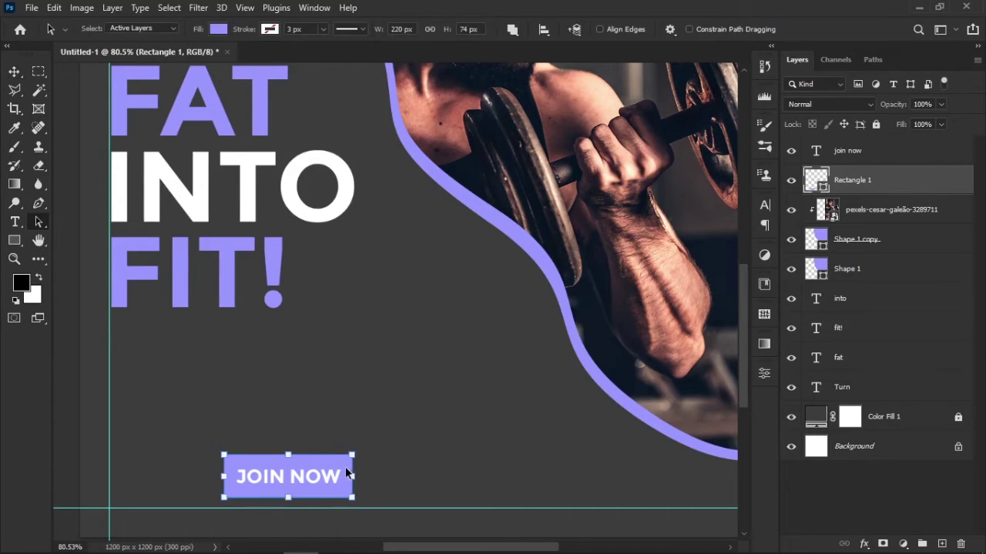
scroll(329, 477, "up", 3)
left_click_drag(339, 453, 156, 497)
key("v")
key("ctrl+0")
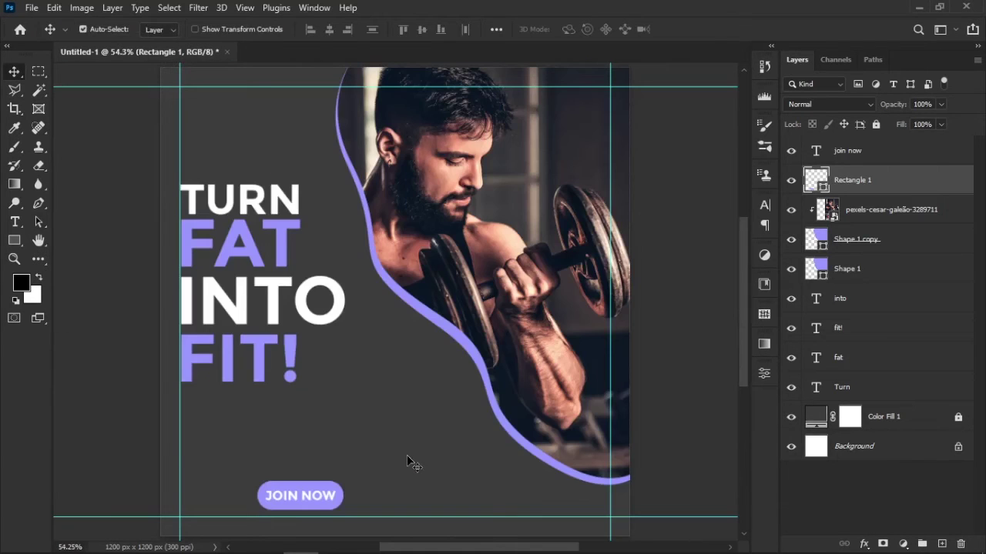
Move the "JOIN NOW" text and its pill together to the left margin guide, a little below "FIT!"
left_click(870, 150, "ctrl")
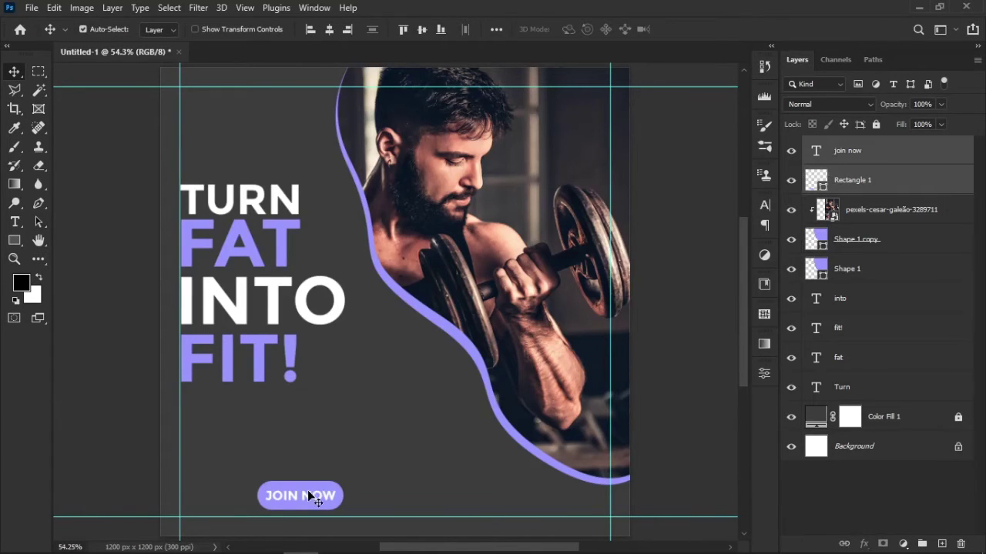
left_click_drag(308, 495, 234, 503)
left_click(286, 520)
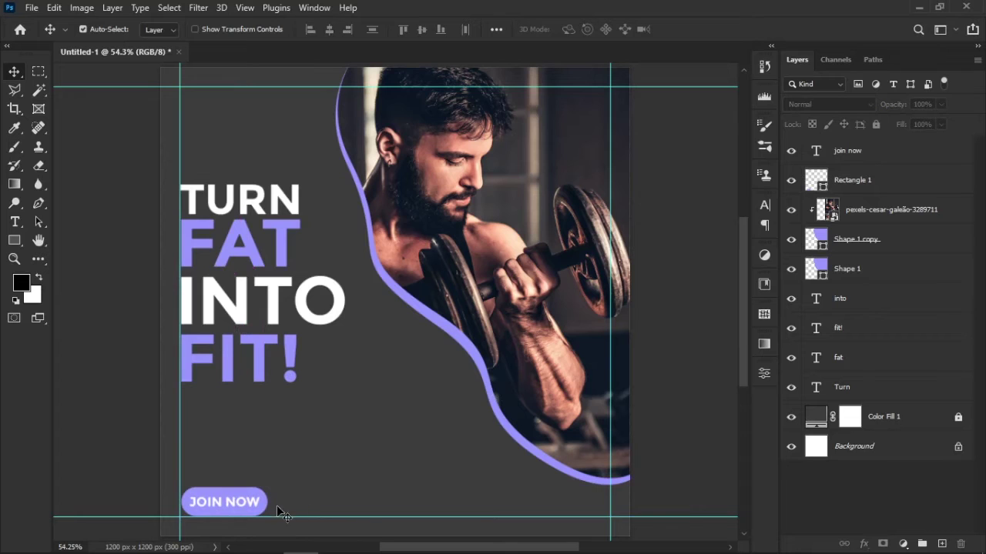
left_click_drag(228, 510, 228, 442)
left_click(236, 495)
Add the text "FIND OUT MORE" below the button and scale it down to about 65.5%
key("t")
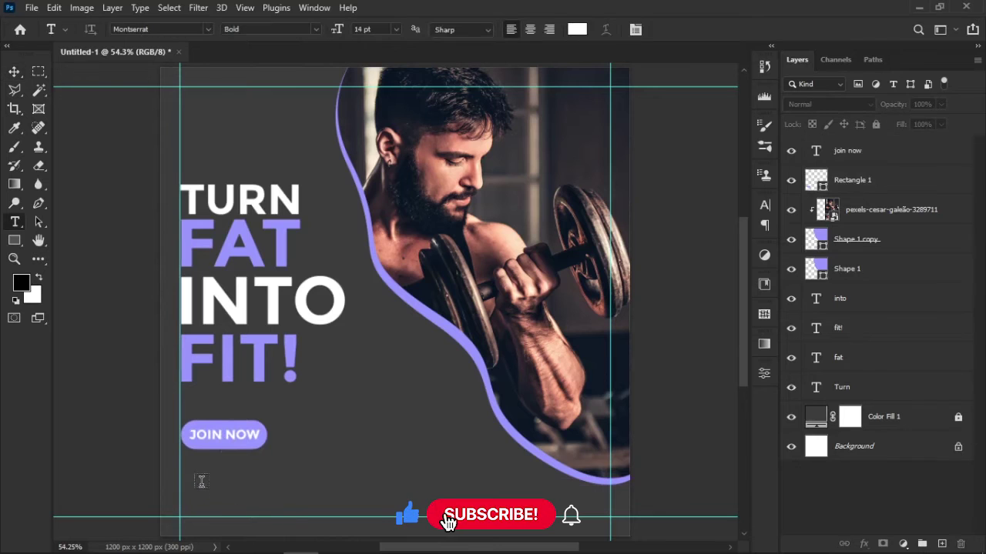
left_click(202, 481)
type("FIND")
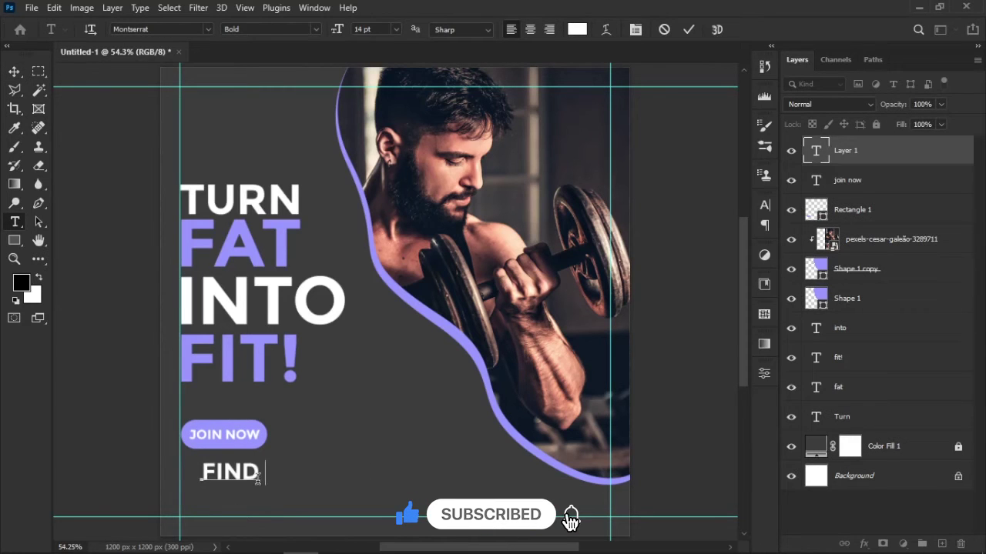
type(" OUT MORE")
key("ctrl+Return")
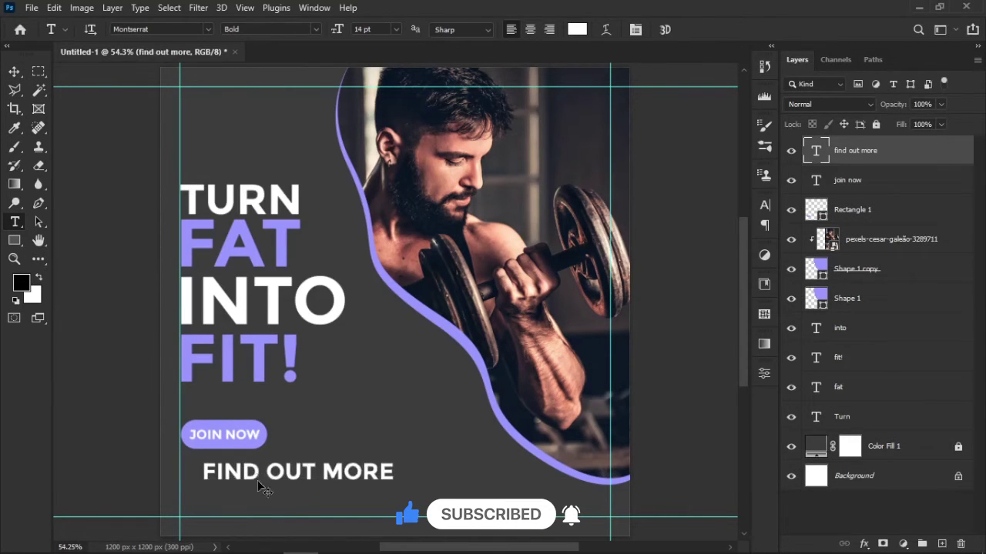
key("ctrl+t")
left_click_drag(382, 472, 330, 472)
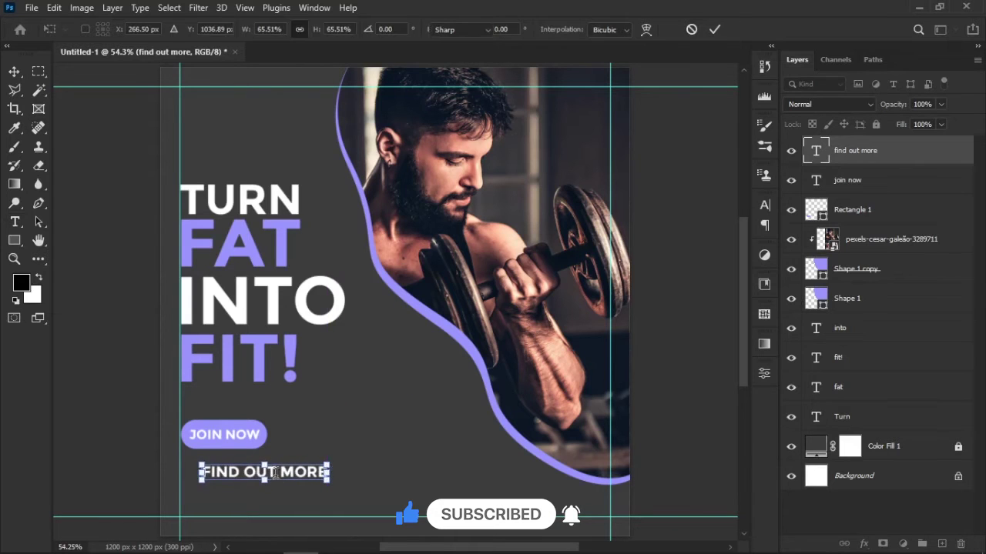
key("Return")
Set the "FIND OUT MORE" text to the Montserrat SemiBold Italic style
left_click(764, 205)
left_click(739, 227)
left_click(724, 383)
left_click_drag(325, 478, 321, 493)
double_click(318, 487)
type("www")
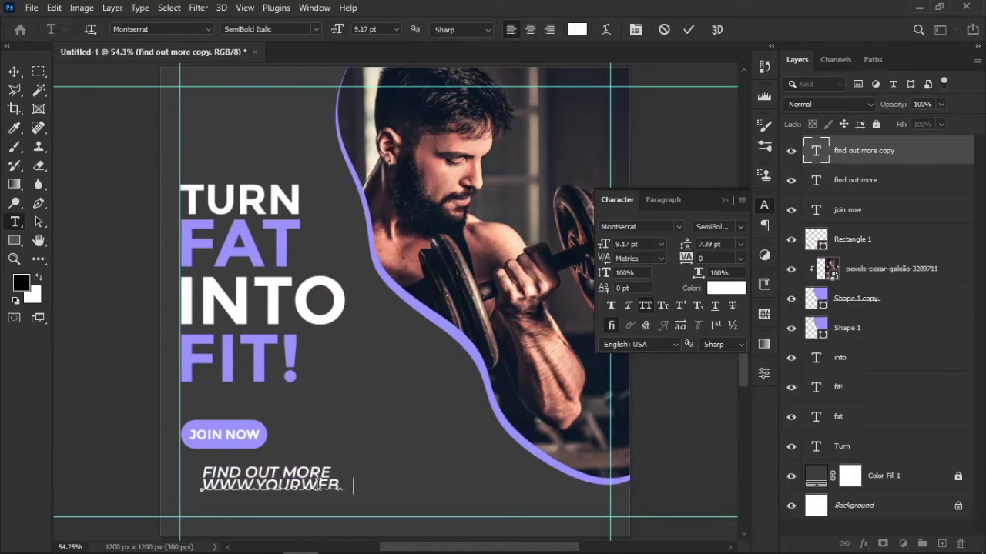
key("ctrl+Return")
key("v")
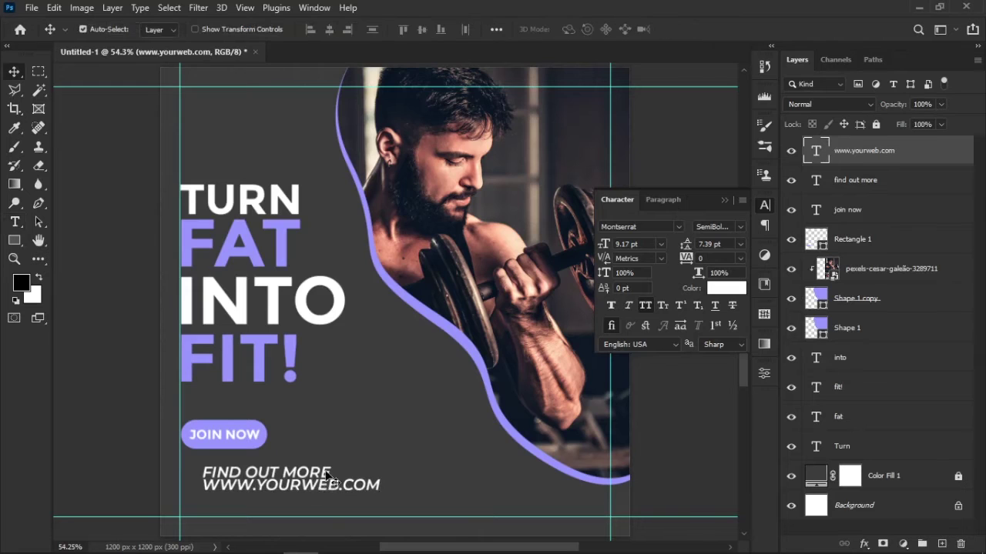
Align the "FIND OUT MORE" and web address lines on their horizontal centers and deselect them
left_click(326, 472, "shift")
left_click(329, 29)
left_click(372, 470)
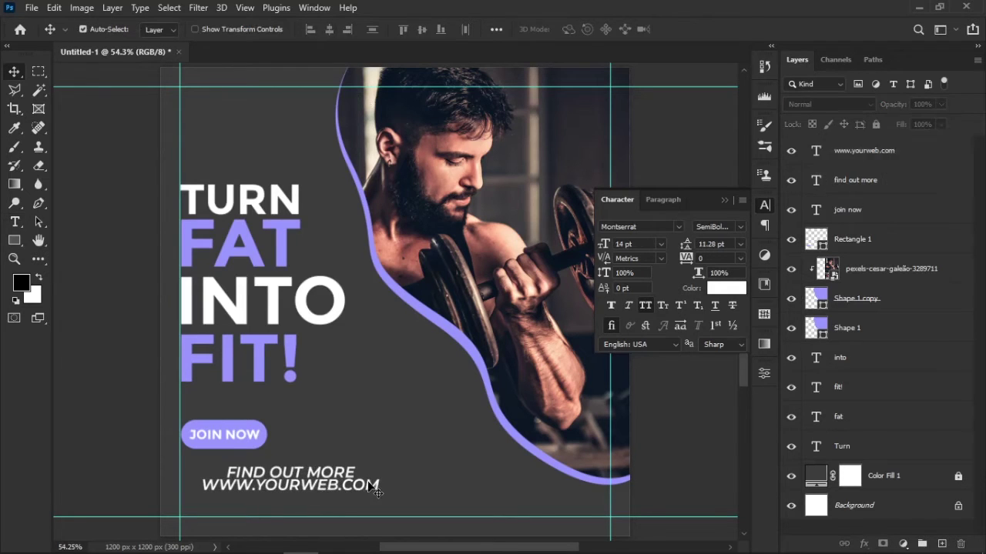
left_click(373, 485)
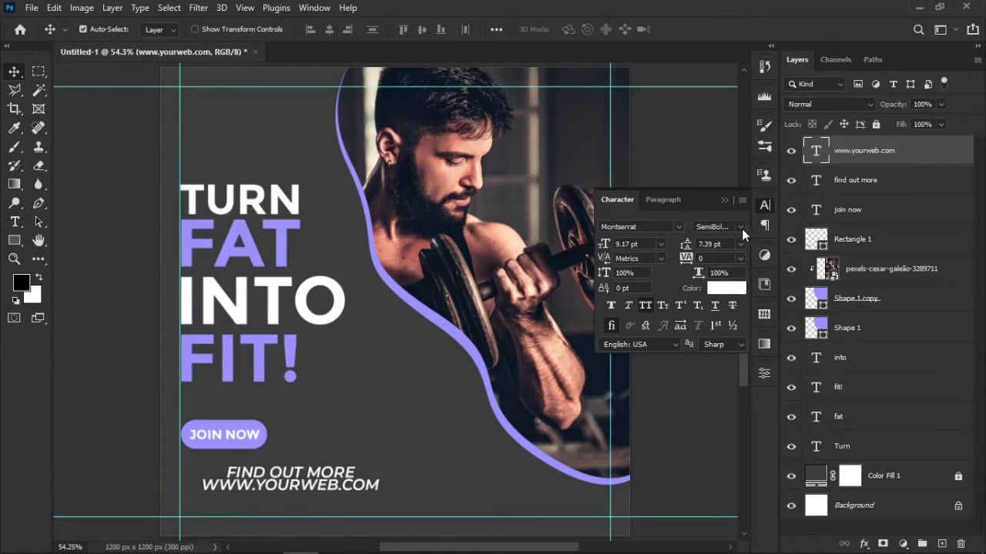
left_click(739, 227)
left_click(743, 379)
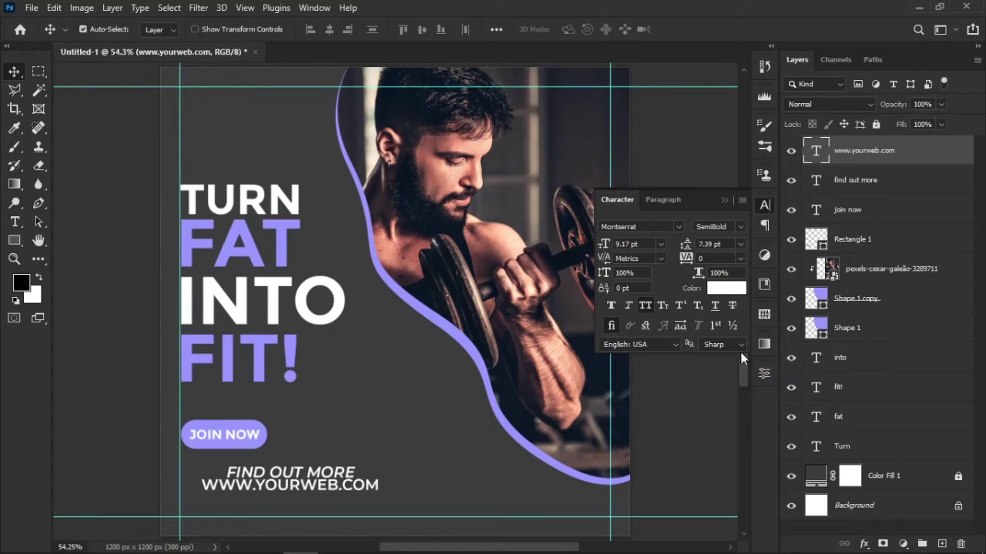
left_click(741, 227)
left_click(724, 403)
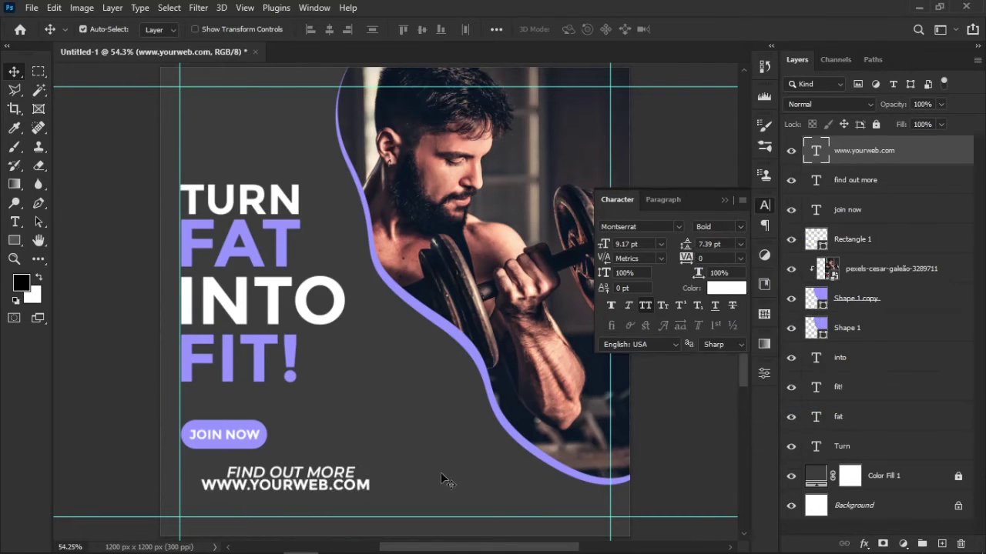
Scale both footer text lines down together to about 7.69 pt and fit them into the lower-left corner of the margin guides
left_click(350, 474, "shift")
mouse_move(344, 491)
left_mouse_down()
mouse_move(341, 501)
mouse_move(333, 491)
mouse_move(326, 514)
mouse_move(328, 493)
left_mouse_up()
key("ctrl+t")
key("Return")
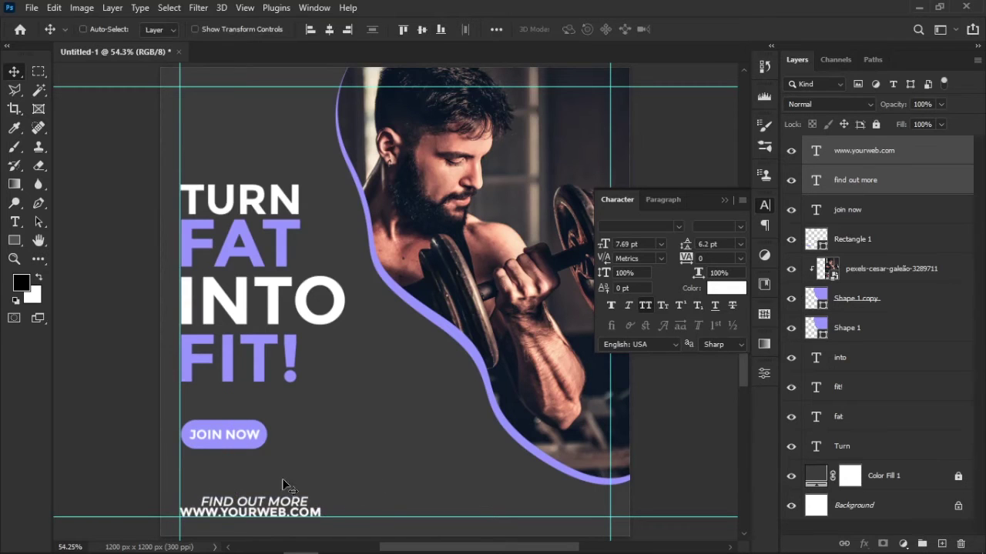
Move the "JOIN NOW" button and its text slightly down along the left margin guide
left_click(204, 458)
left_click_drag(204, 436, 207, 447)
left_click(149, 442)
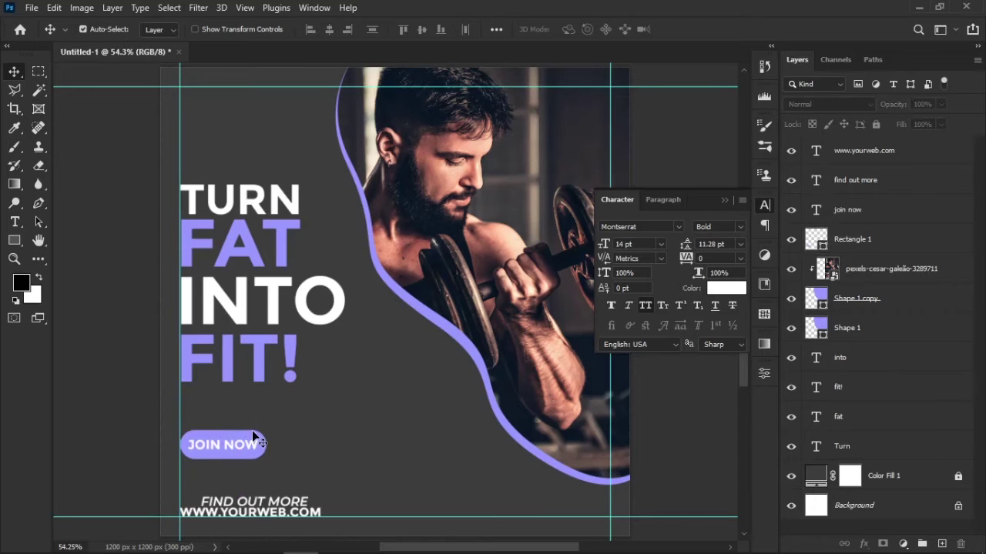
Duplicate the purple curved shape, scale the copy to about 59%, rotate it about -95° and place it over the canvas's upper-left corner
left_click_drag(292, 384, 295, 392)
left_click_drag(455, 341, 323, 307)
key("ctrl+t")
left_click_drag(83, 216, 389, 338)
left_click_drag(580, 301, 374, 185)
left_click_drag(369, 199, 352, 209)
left_click_drag(215, 132, 194, 106)
left_click_drag(235, 156, 245, 173)
left_click_drag(252, 138, 266, 154)
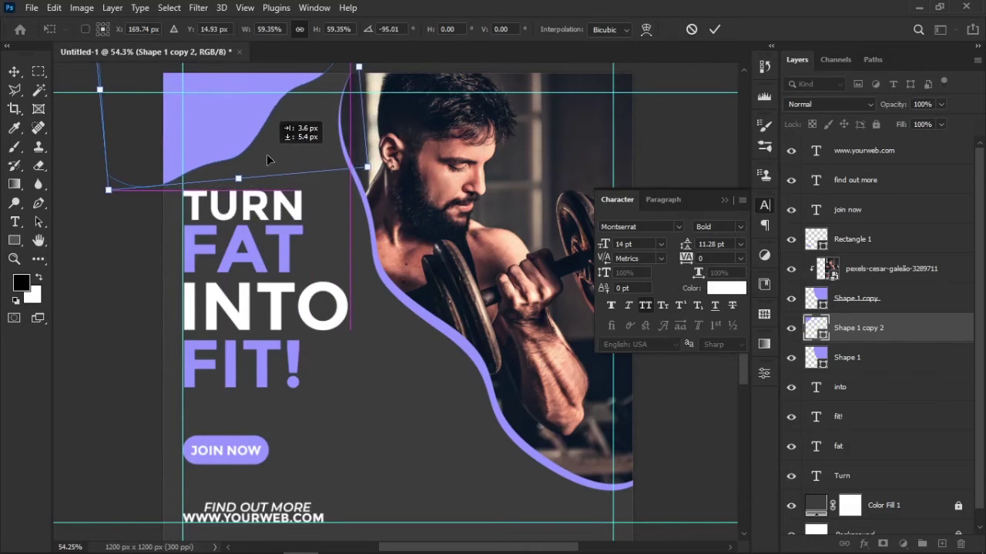
key("Return")
key("ctrl")
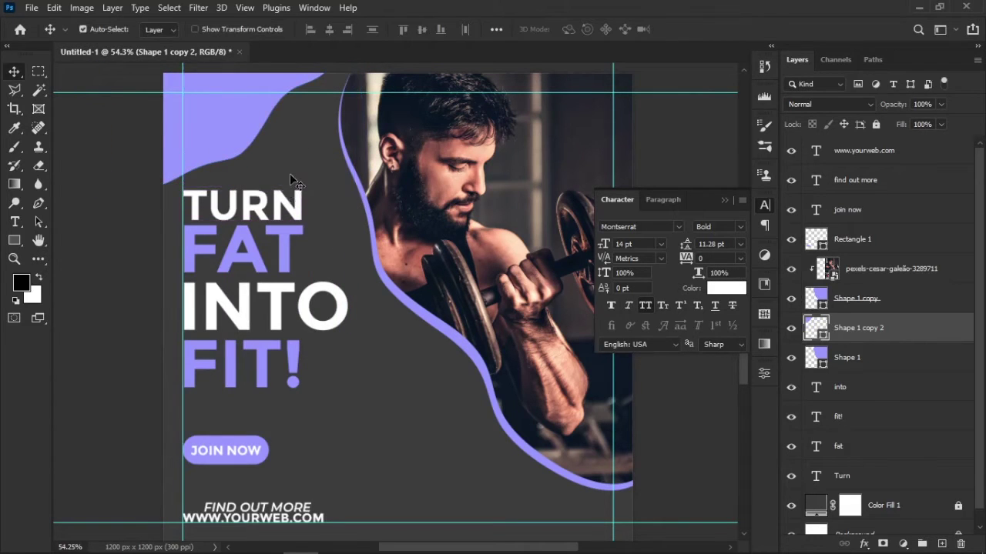
Adjust the corner shape's position and warp its lower edge into a smoother curve
left_click_drag(251, 135, 259, 131)
key("ctrl+t")
right_click(220, 114)
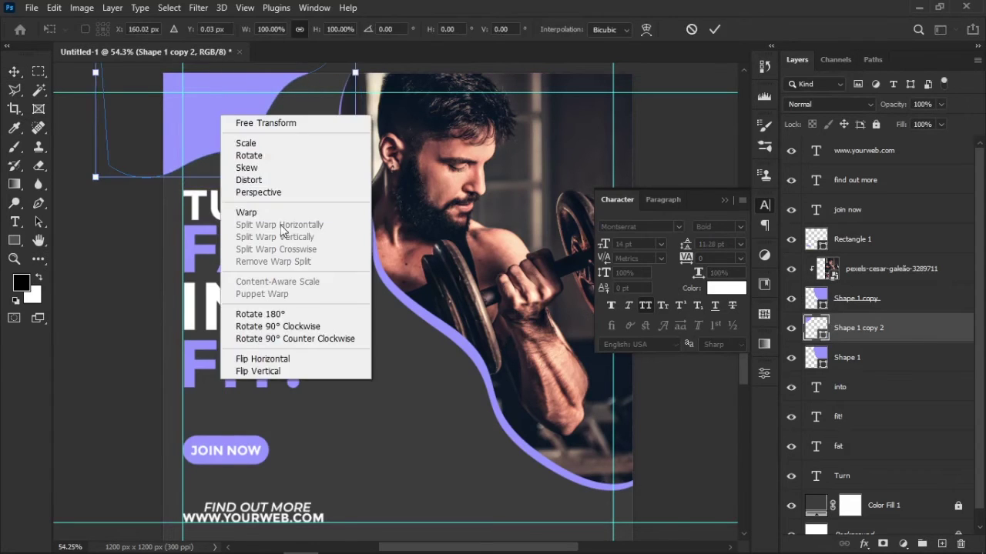
left_click(247, 211)
left_click_drag(238, 149, 141, 168)
left_click_drag(298, 70, 301, 69)
left_click_drag(273, 134, 277, 141)
left_click(714, 29)
Collapse the Character settings, paste the white Techzy Graphics logo and snap it to the upper-left margin guides over the corner shape
left_click(723, 199)
left_click(702, 206)
key("ctrl+v")
left_click_drag(495, 151, 266, 99)
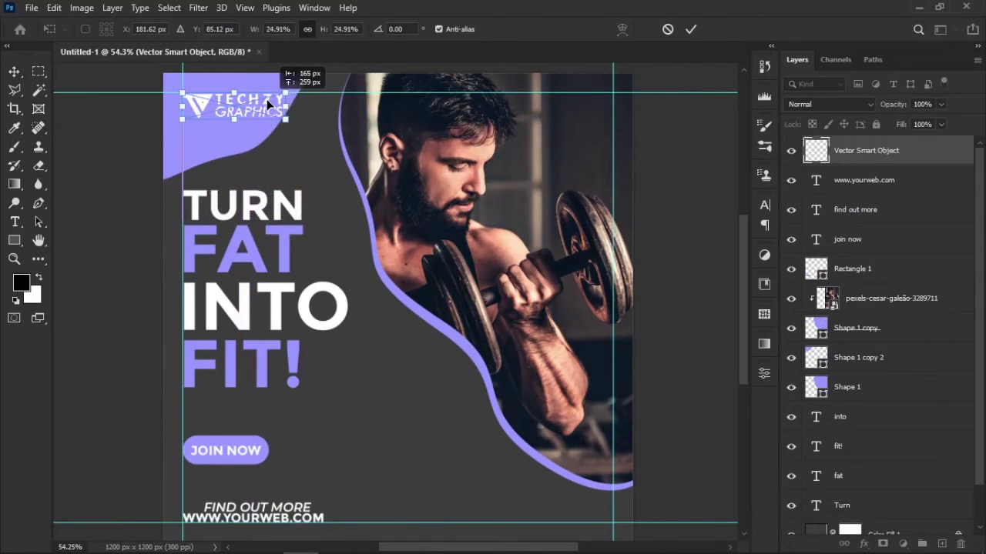
key("Return")
scroll(281, 117, "up", 8)
left_click_drag(209, 117, 206, 119)
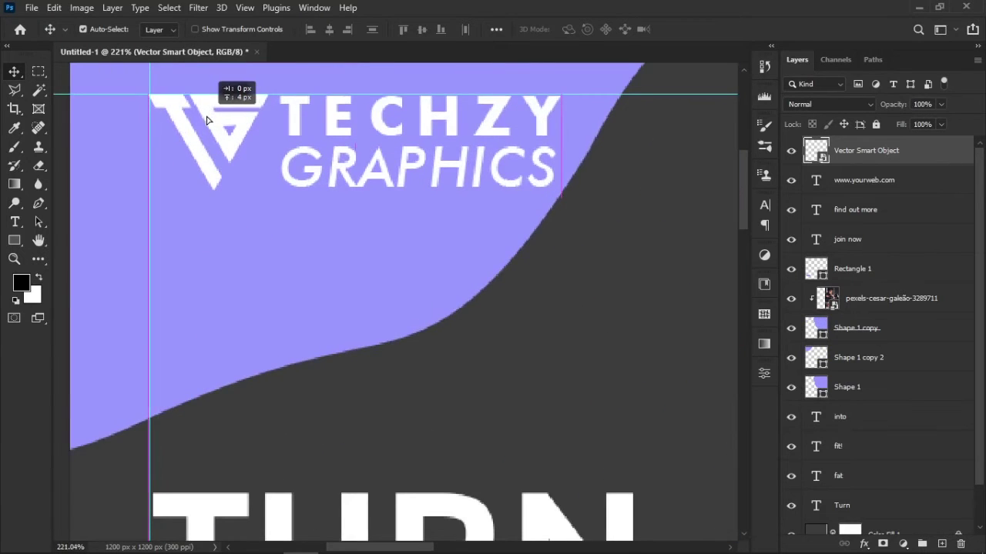
scroll(206, 114, "down", 8)
Rotate the purple corner shape slightly and shift it so it sits more tightly around the logo
left_click(219, 143)
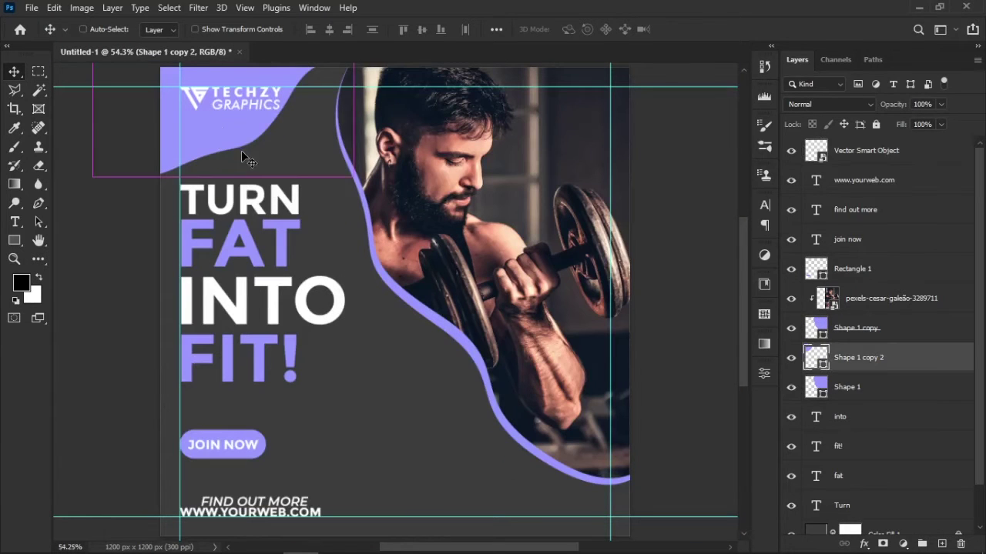
key("ctrl+t")
left_click_drag(449, 115, 451, 137)
left_click_drag(322, 126, 338, 107)
left_click_drag(359, 169, 325, 136)
key("Return")
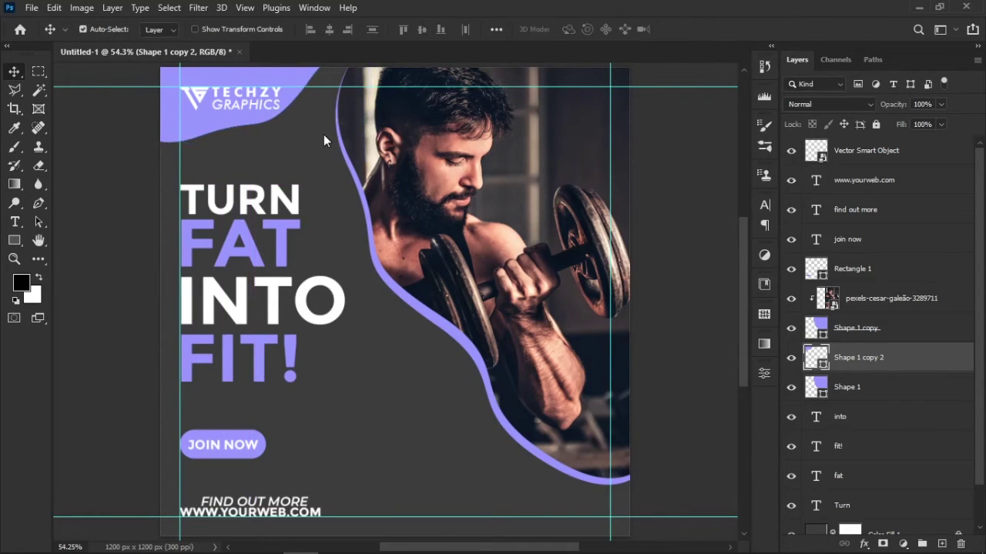
Warp the corner shape's lower-left part outward and slightly up, and deselect the shape
key("ctrl+t")
right_click(248, 111)
left_click(266, 208)
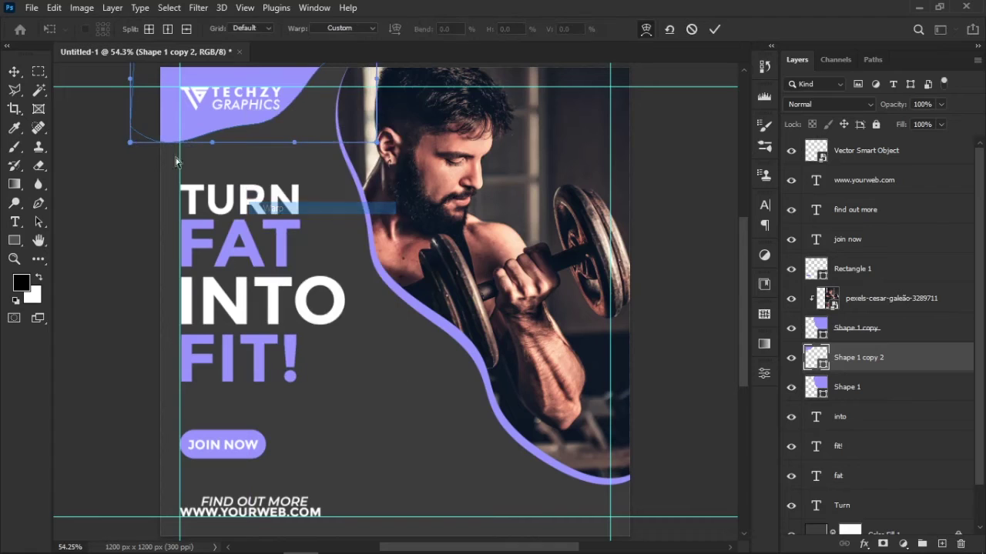
left_click_drag(144, 125, 133, 123)
left_click_drag(307, 106, 309, 108)
left_click_drag(161, 121, 162, 116)
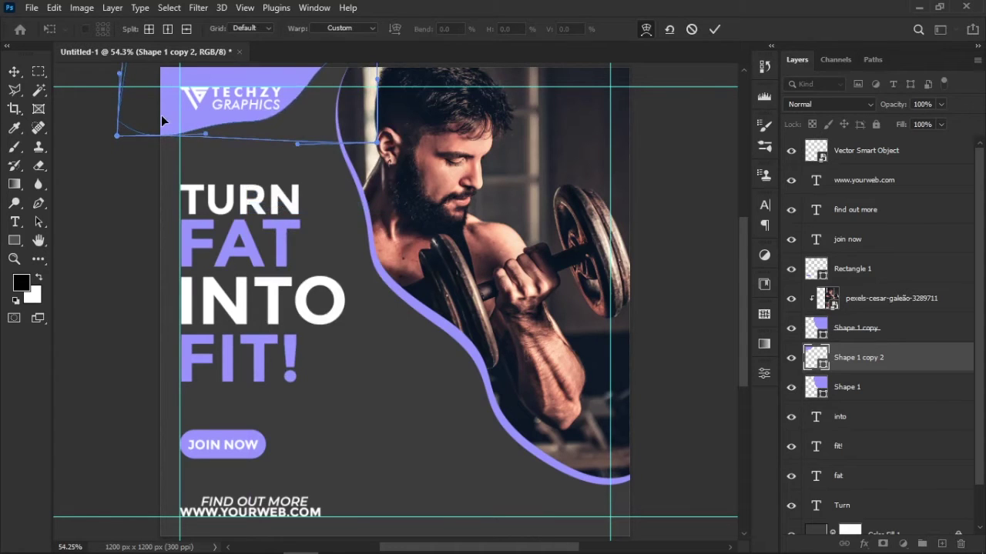
left_click(715, 29)
left_click(693, 256)
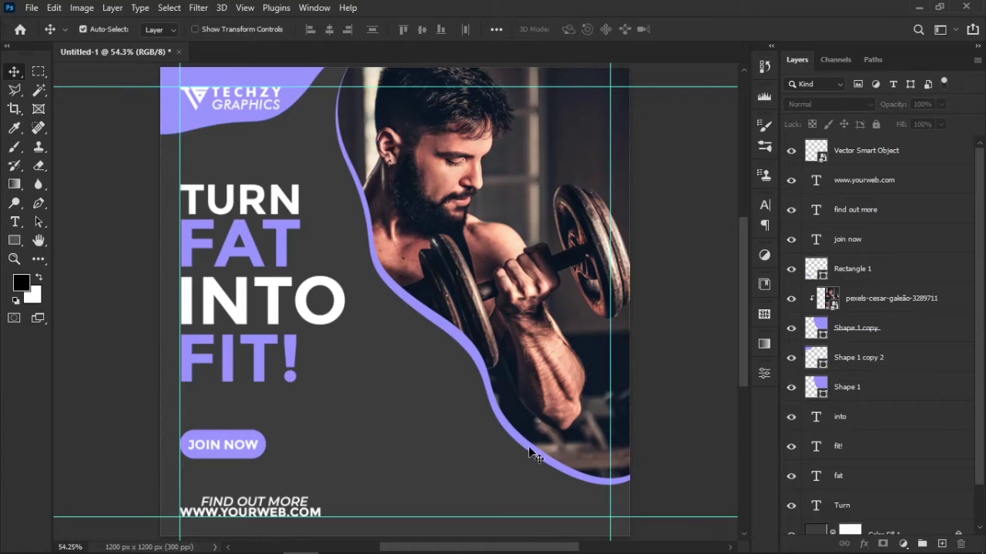
Duplicate the purple curved shape behind the workout photo and select the original beneath the copy
left_click(555, 454)
key("ctrl+j")
left_click(870, 424)
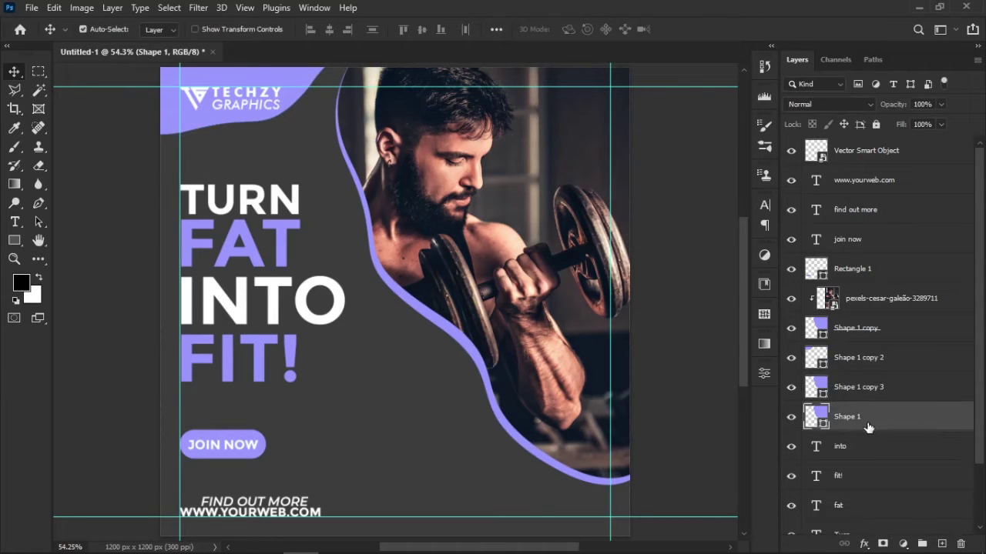
Give the lower curved shape a 3 px white stroke and remove its fill
key("u")
left_click(213, 29)
left_click(239, 105)
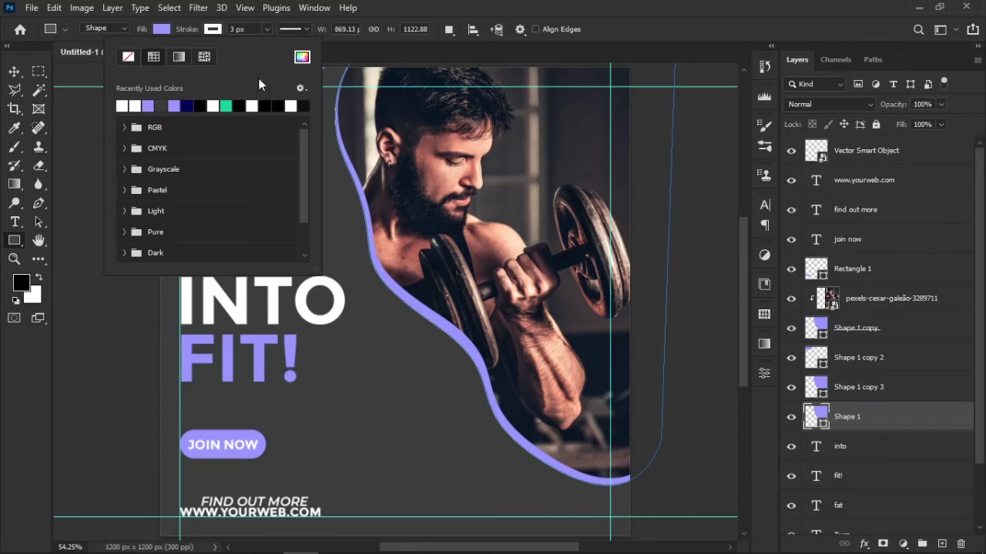
left_click(212, 29)
left_click(212, 29)
left_click(301, 57)
mouse_move(660, 231)
left_mouse_down()
mouse_move(548, 145)
mouse_move(564, 150)
left_mouse_up()
key("Return")
left_click(162, 30)
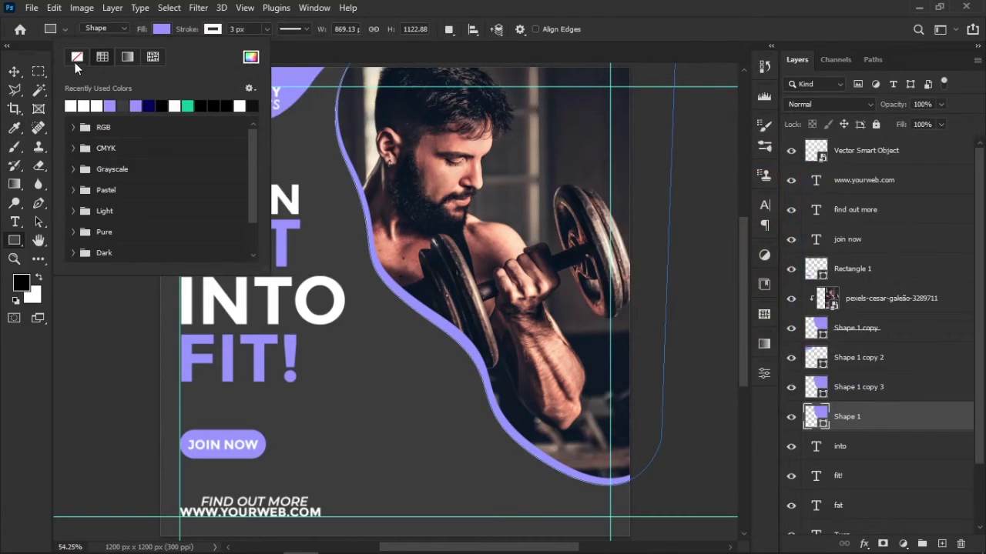
left_click(624, 6)
Warp the white outline outward so it runs along the outside of the purple curve with a gap
key("v")
key("ctrl+t")
right_click(500, 248)
left_click(539, 345)
left_click_drag(520, 405, 513, 413)
left_click_drag(616, 466, 617, 469)
left_click_drag(408, 228, 374, 144)
left_click_drag(414, 273, 562, 481)
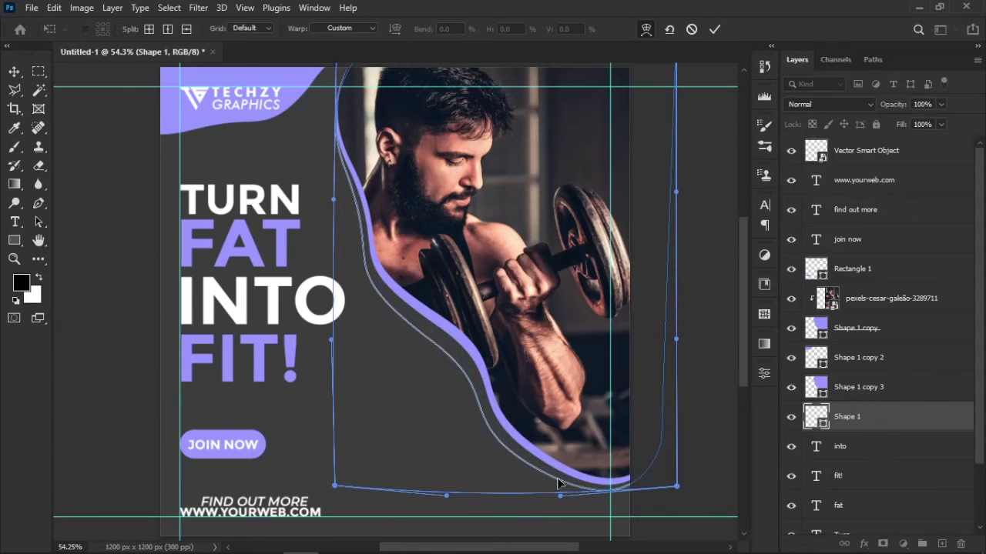
left_click(714, 29)
Set the white outline's stroke width to 4 px and deselect the shape
key("u")
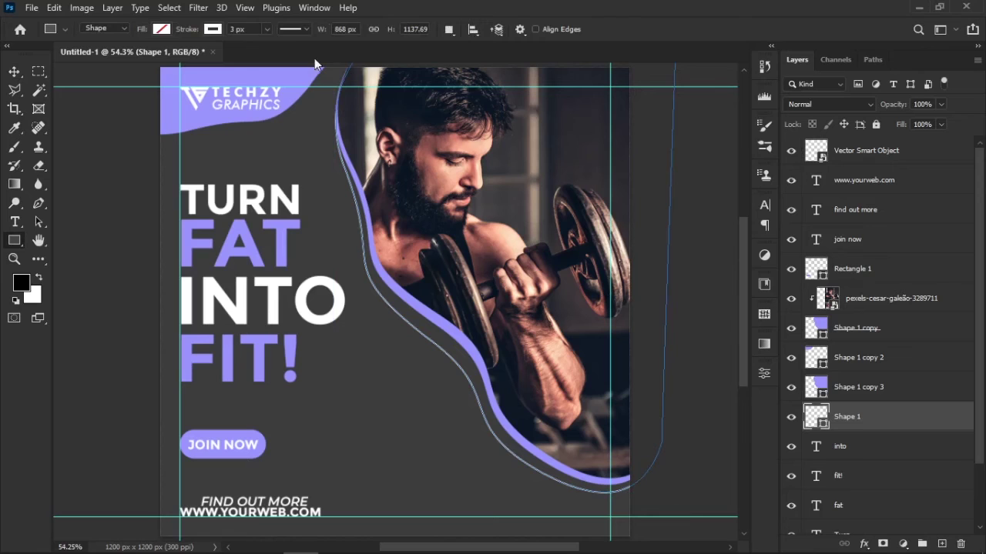
key("Return")
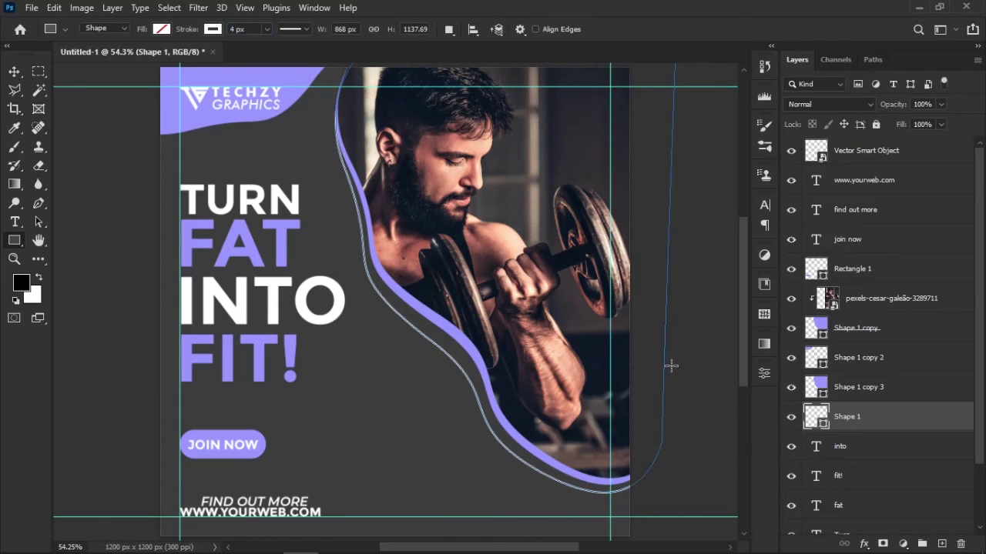
key("v")
left_click(631, 454)
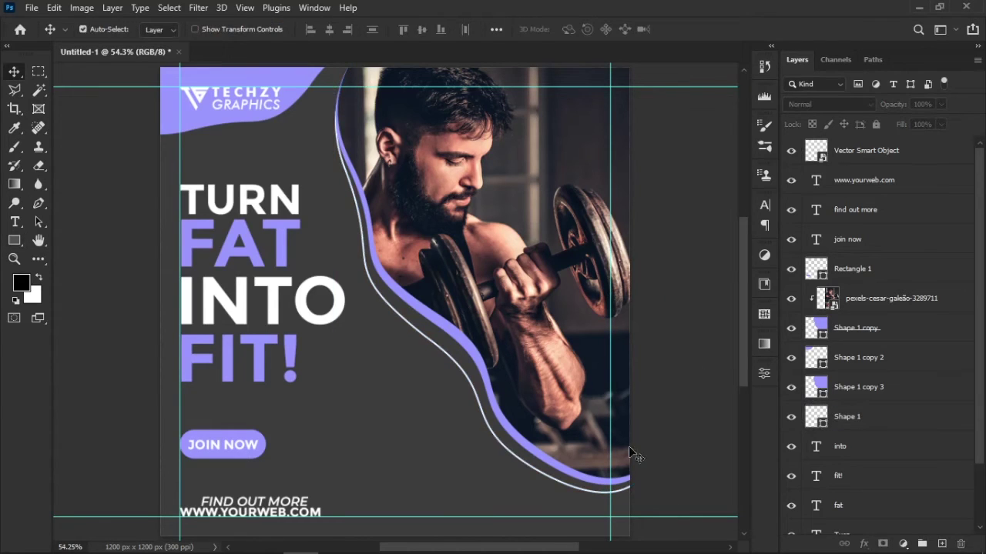
Warp the white outline again, pulling its lower and middle parts closer to the purple curve
left_click(908, 428)
key("ctrl+t")
right_click(514, 377)
left_click(558, 205)
left_click_drag(622, 454, 643, 452)
left_click_drag(473, 355, 476, 353)
left_click_drag(435, 310, 435, 311)
left_click_drag(481, 395, 478, 390)
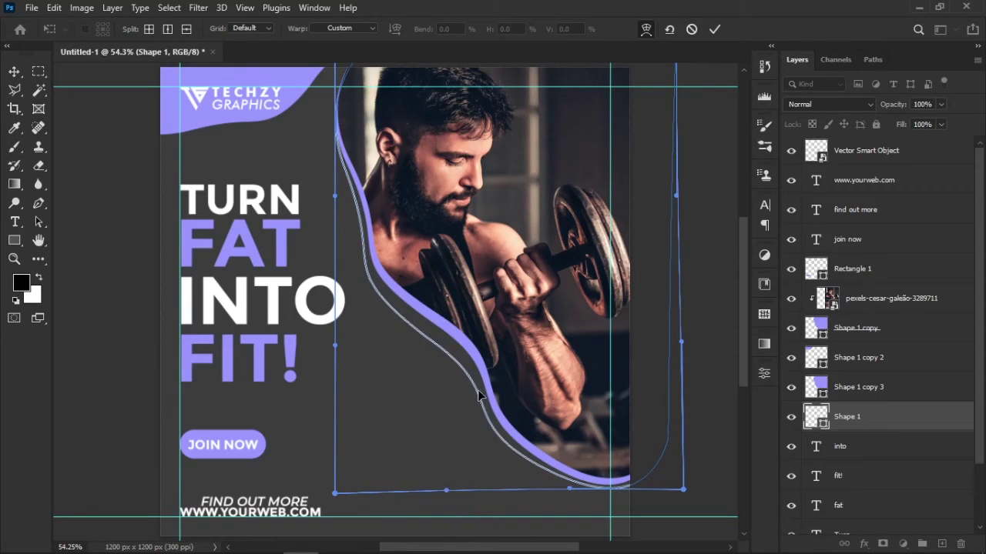
key("Return")
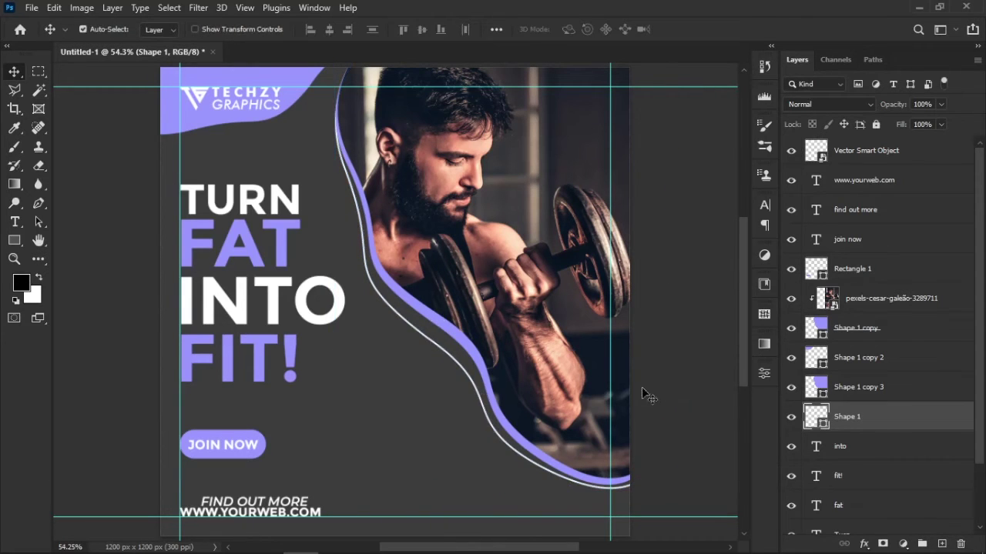
Refine the white outline's warp by lowering its bottom edge and smoothing the middle bend
key("ctrl+t")
right_click(567, 397)
left_click_drag(631, 444, 633, 450)
left_click_drag(468, 339, 447, 315)
key("Return")
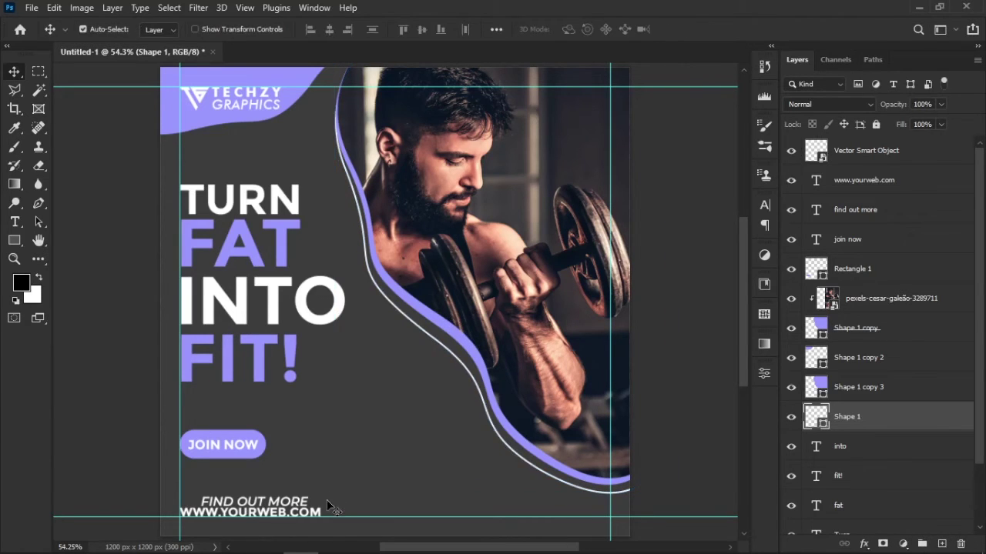
Scale the "Find out more" text to about 93% and lift it slightly above the web address
left_click(301, 506)
left_click_drag(301, 504, 306, 494)
key("ctrl+t")
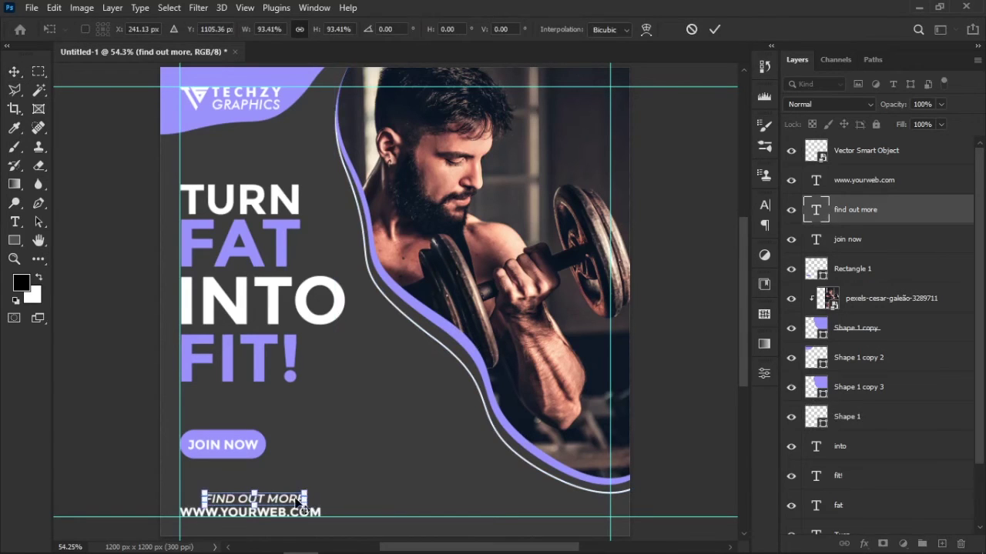
key("Return")
Align the "Find out more" text and the web address on their horizontal centers and deselect them
left_click(305, 513, "shift")
left_click(328, 29)
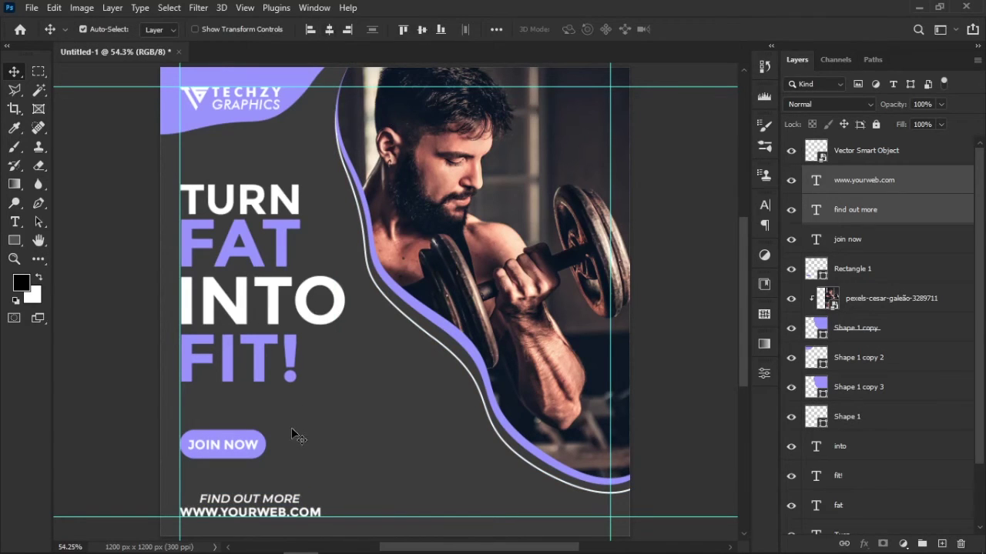
left_click(313, 523)
left_click(312, 516)
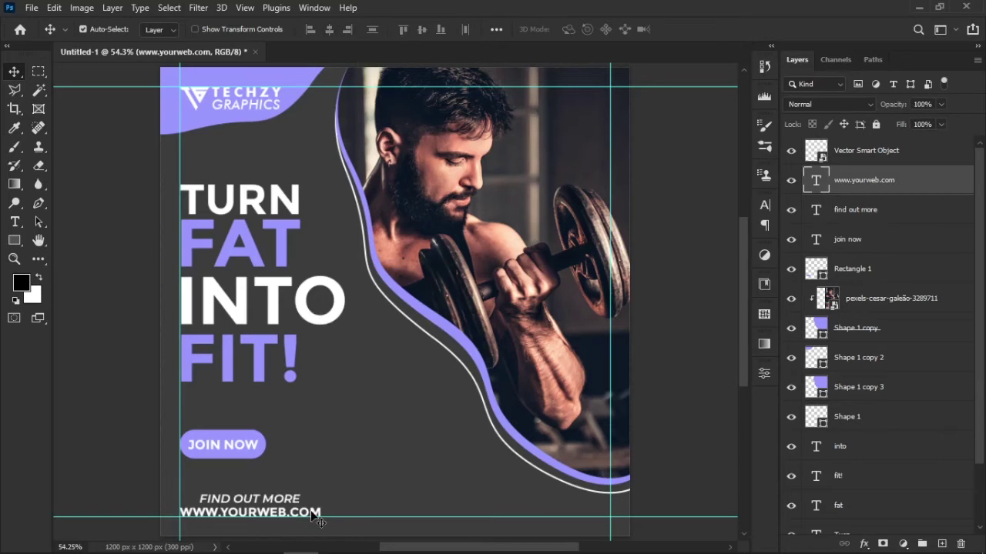
left_click(142, 432)
Add a Lorem Ipsum paragraph text box below "FIT!" and set it to Montserrat Medium Italic at 4 pt
key("t")
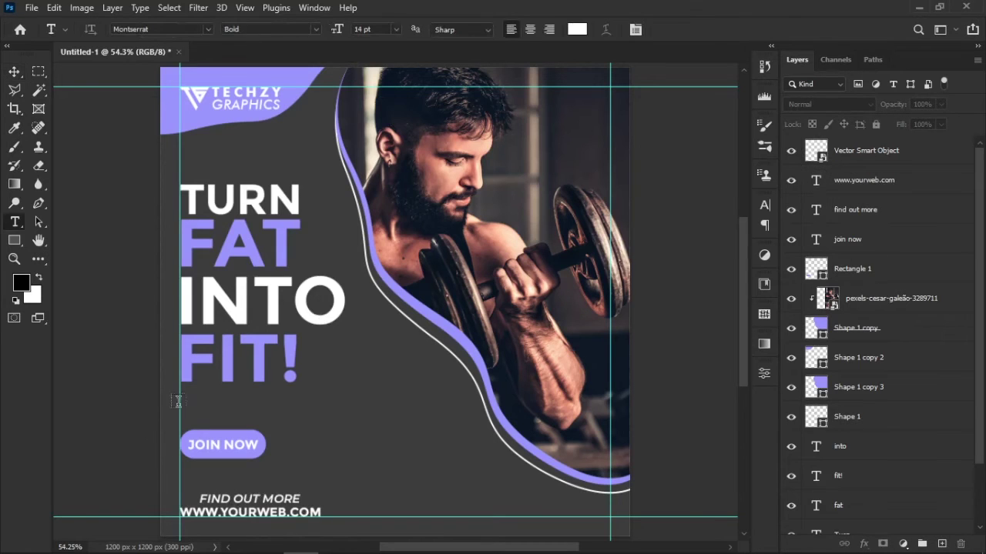
left_click_drag(181, 398, 364, 429)
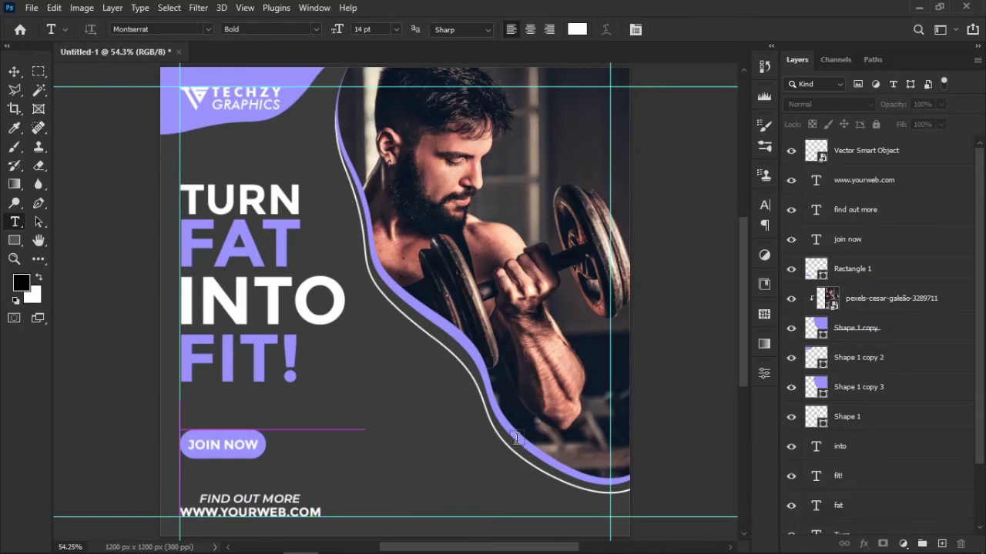
left_click(766, 205)
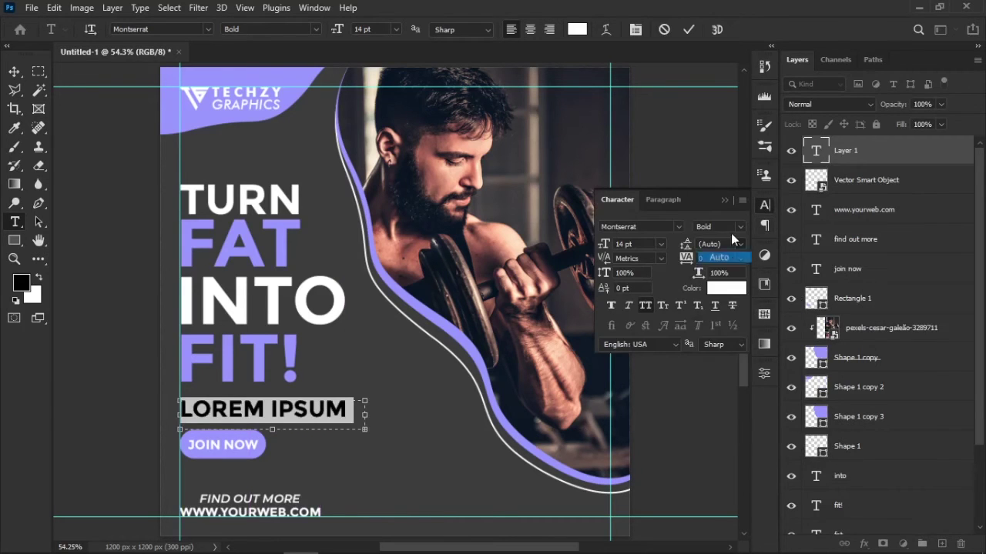
left_click(727, 226)
left_click(762, 368)
key("Down")
key("Down")
key("Down")
key("Down")
key("Down")
key("Down")
key("Down")
key("Down")
key("Down")
key("Down")
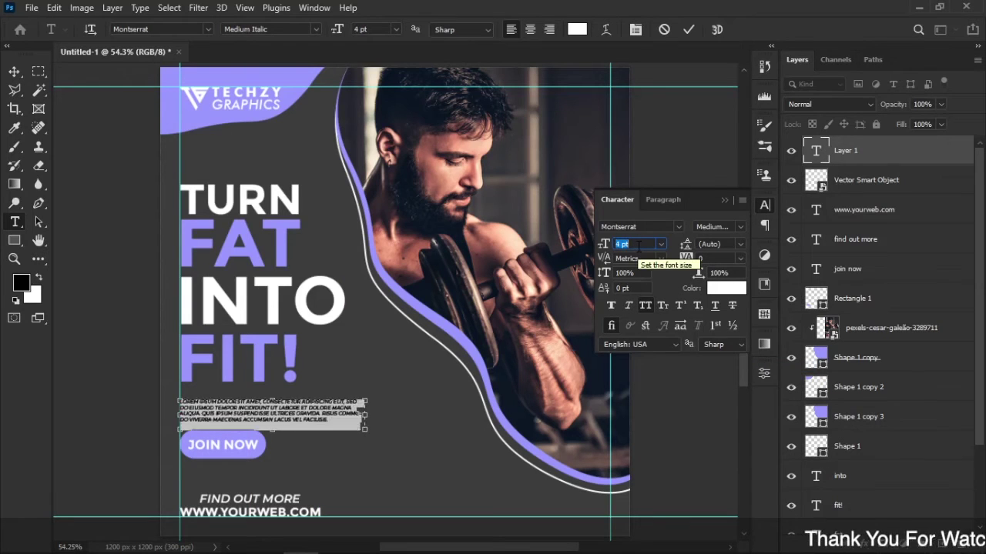
Narrow the paragraph text box to about the width of the "INTO" line and commit the text
left_click_drag(365, 414, 345, 413)
left_click_drag(266, 401, 268, 401)
key("ctrl+Return")
key("v")
Move the Join Now text and its button between the paragraph and "Find out more", centered over the web address
left_click(142, 446)
left_click_drag(156, 447, 196, 446)
left_click_drag(201, 451, 253, 462)
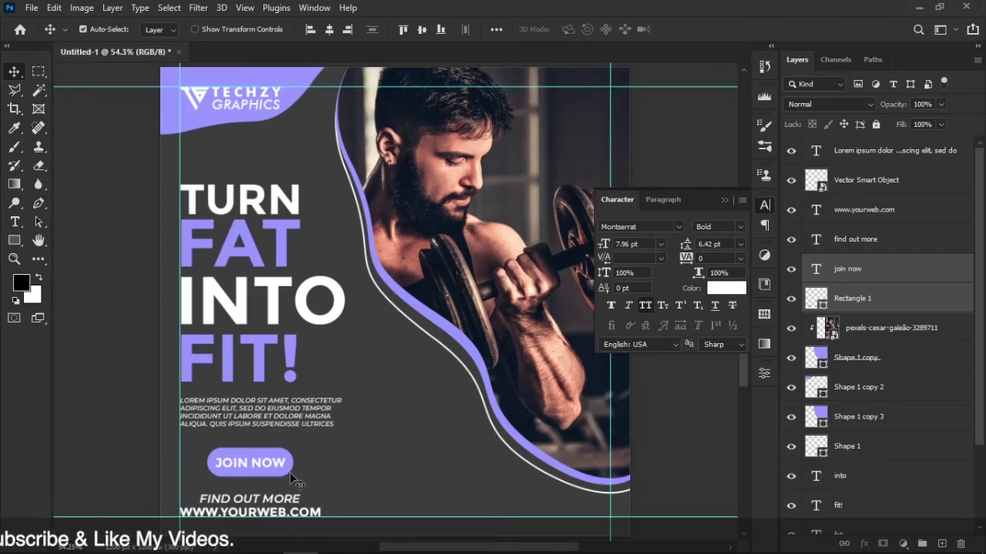
left_click(115, 441)
Recolor the Join Now button's rounded rectangle to black (000000) and deselect it
left_click(861, 302)
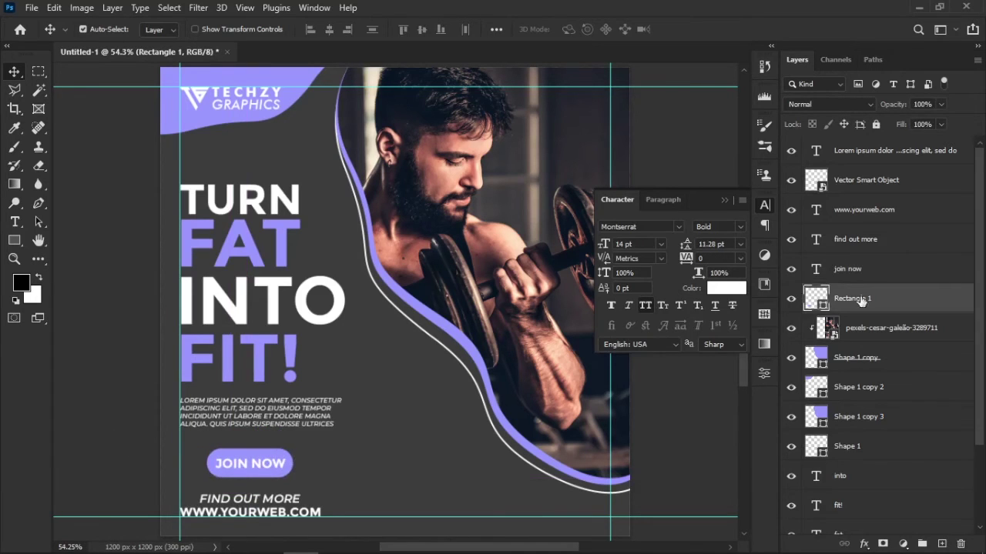
double_click(812, 298)
left_click_drag(687, 285, 601, 406)
left_click_drag(706, 308, 431, 106)
left_click_drag(621, 261, 500, 407)
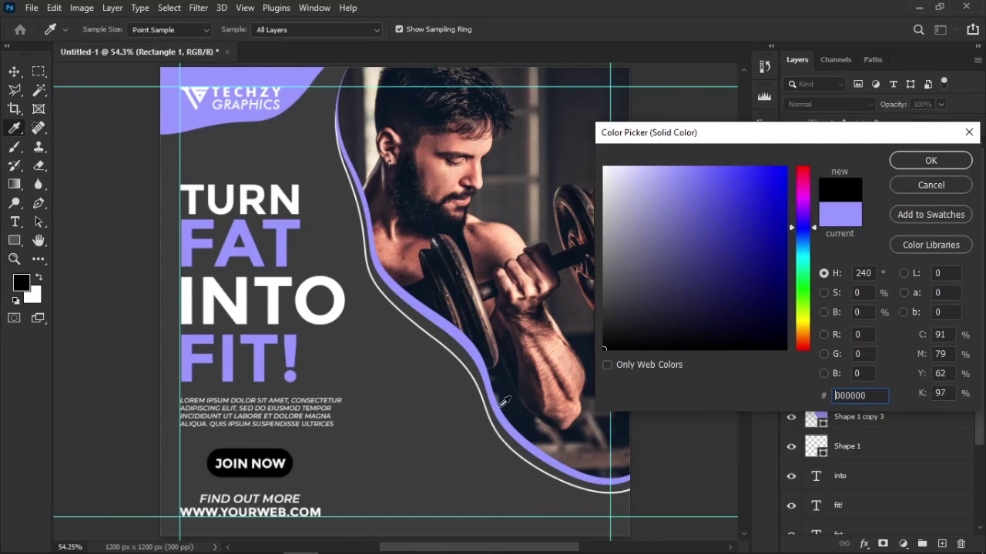
left_click(931, 160)
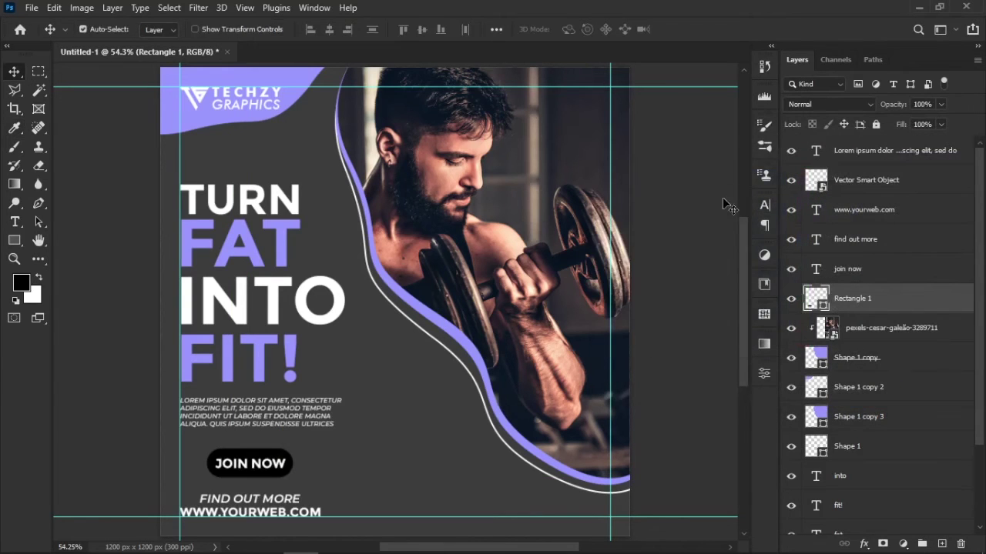
left_click(668, 348)
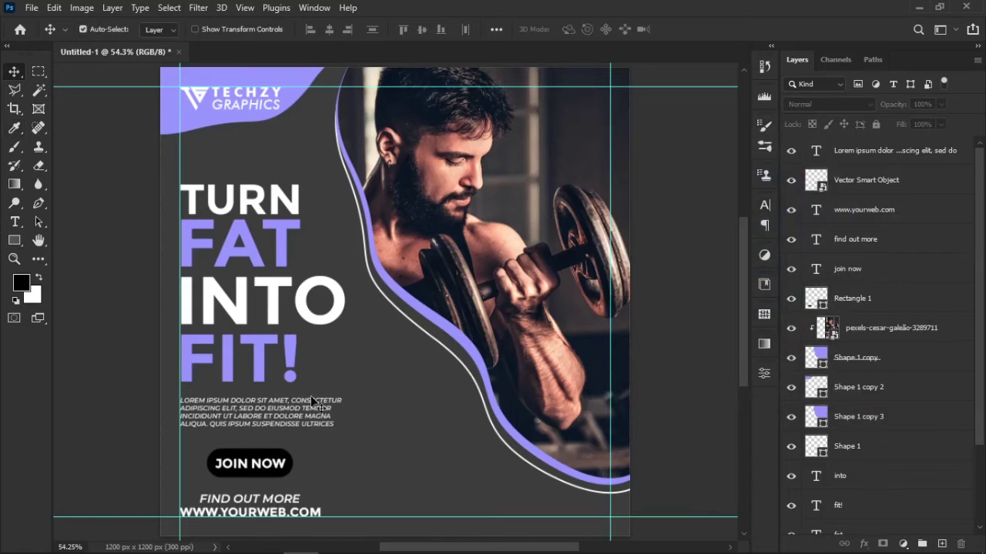
Draw an 85 x 85 px circle with no fill in the empty area beside the Join Now button
scroll(371, 415, "down", 1)
scroll(371, 415, "up", 1)
left_click_drag(14, 241, 58, 264)
left_click_drag(406, 445, 442, 479)
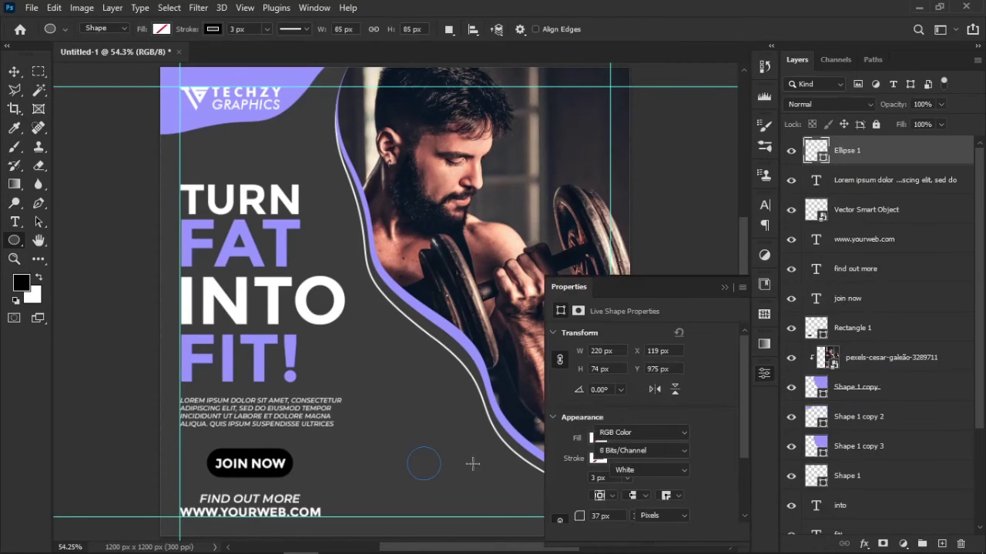
left_click(729, 285)
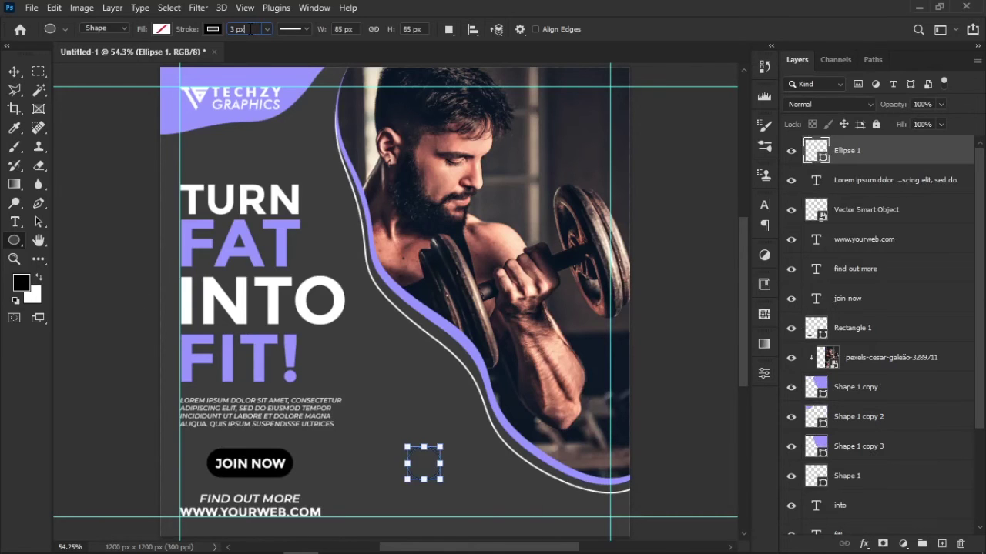
Set the circle's stroke to 14 px in the design's light purple
type("14")
key("Return")
left_click(212, 28)
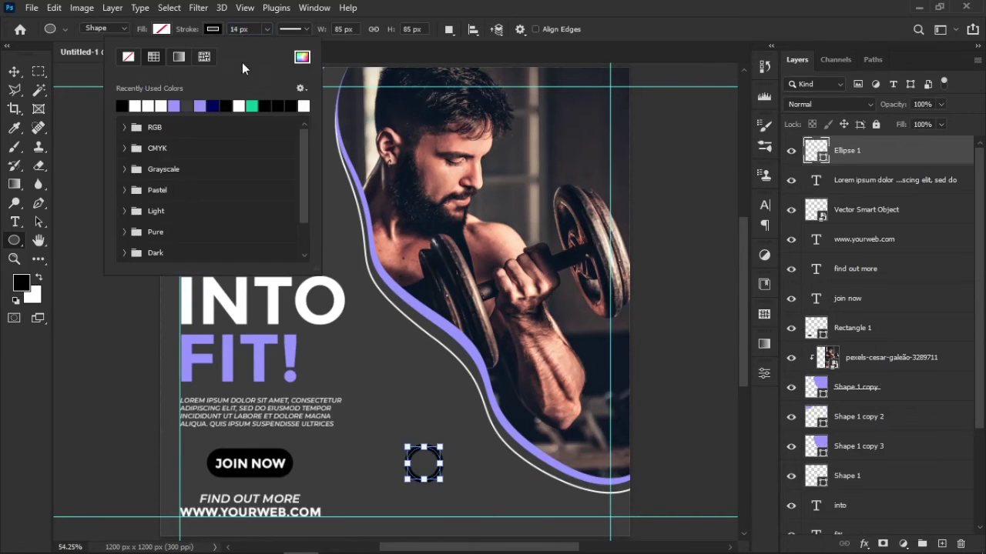
left_click(185, 102)
left_click(412, 346)
key("v")
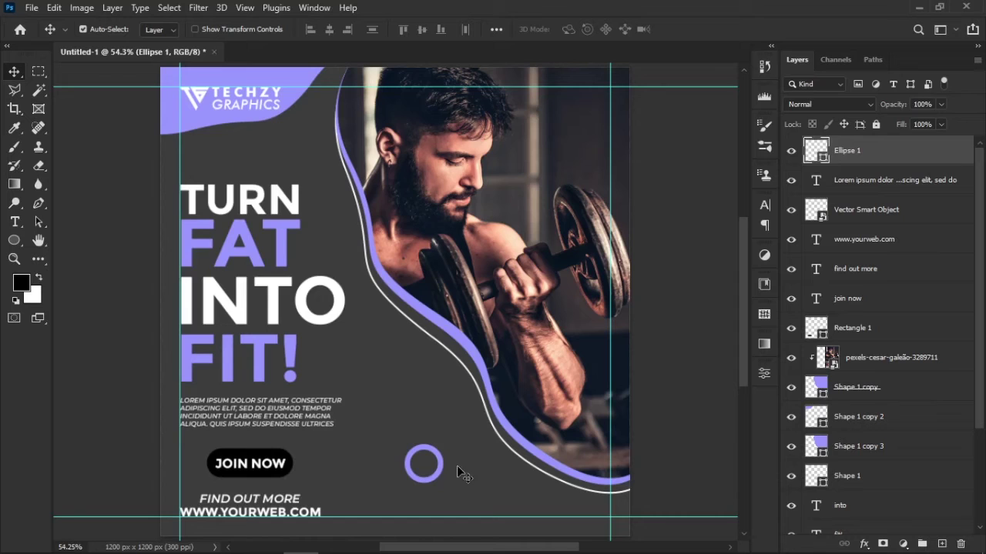
Move the purple ring down and place a duplicate of it directly below, overlapping its lower part
left_click_drag(434, 481, 436, 511)
scroll(436, 485, "down", 1)
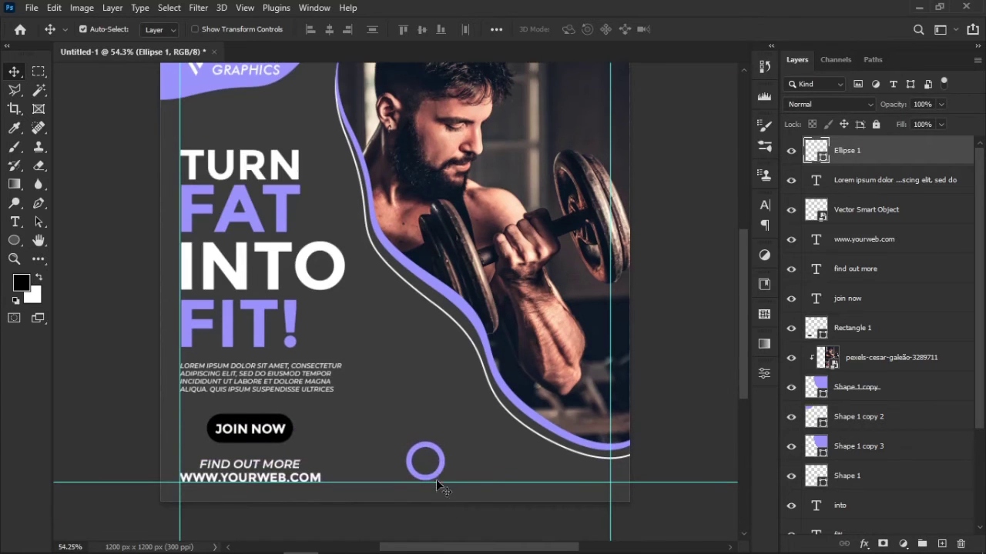
left_click_drag(442, 463, 443, 484)
key("Right")
key("Right")
key("Right")
key("Right")
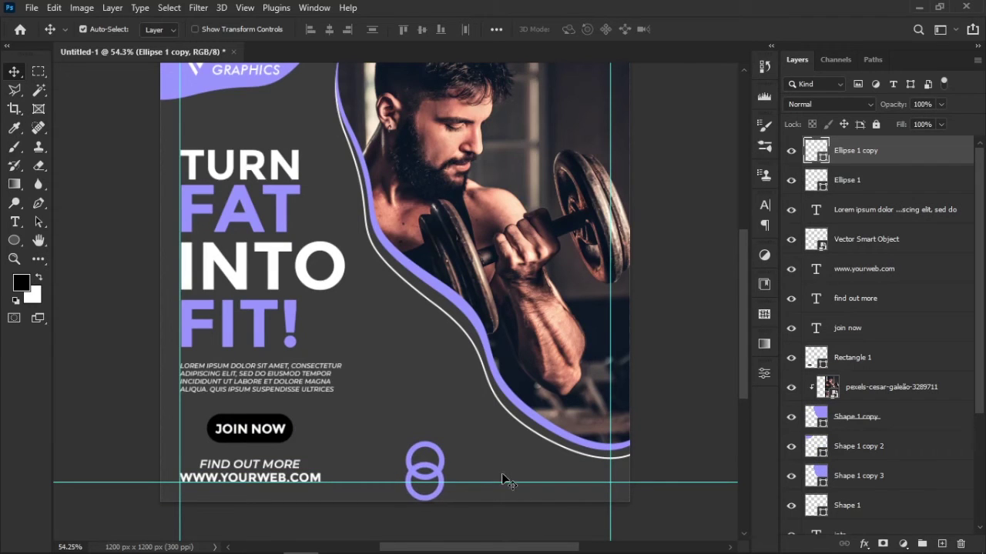
Change the duplicate ring's stroke to white and move its layer beneath the purple ring
key("u")
left_click(212, 30)
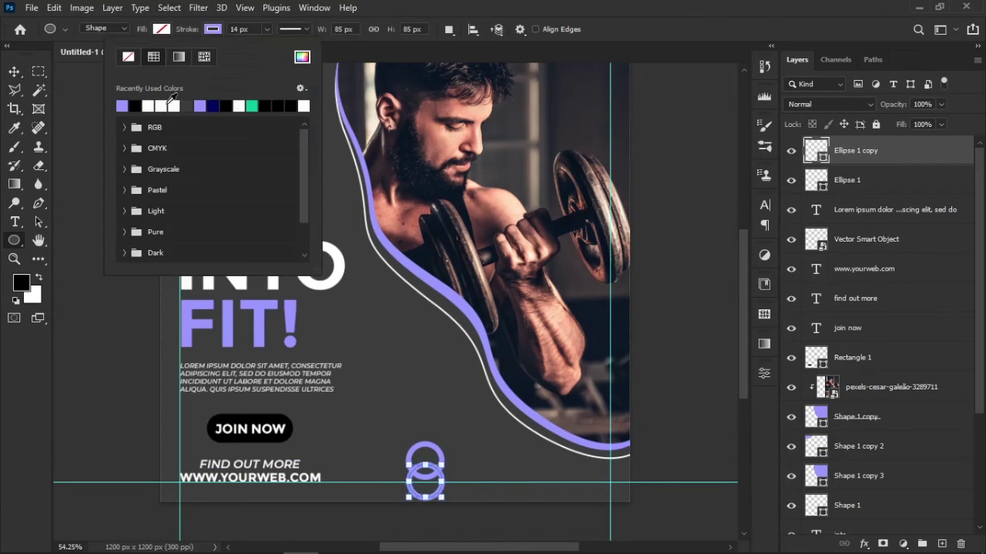
left_click(159, 105)
key("v")
left_click_drag(885, 154, 886, 189)
Scale both rings together to about 76%, rotate them about -33 degrees and place them beside the web address
left_click(869, 161, "shift")
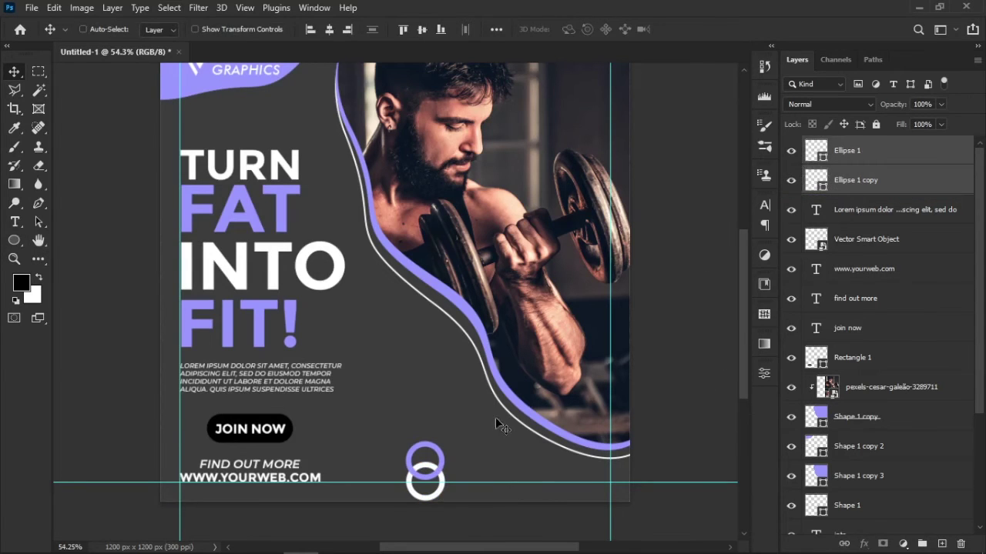
key("ctrl+t")
left_click_drag(443, 462, 496, 454)
left_click_drag(449, 514, 362, 491)
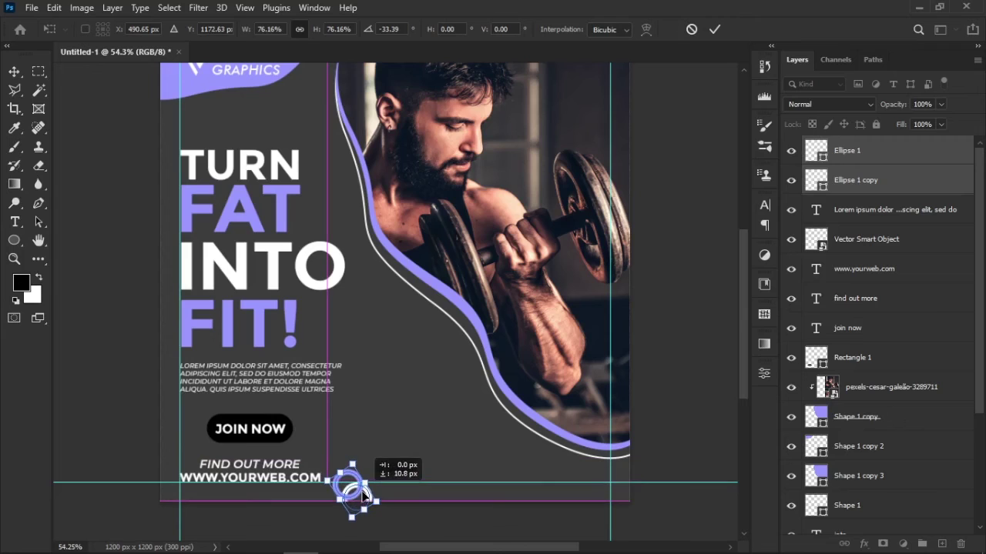
key("Return")
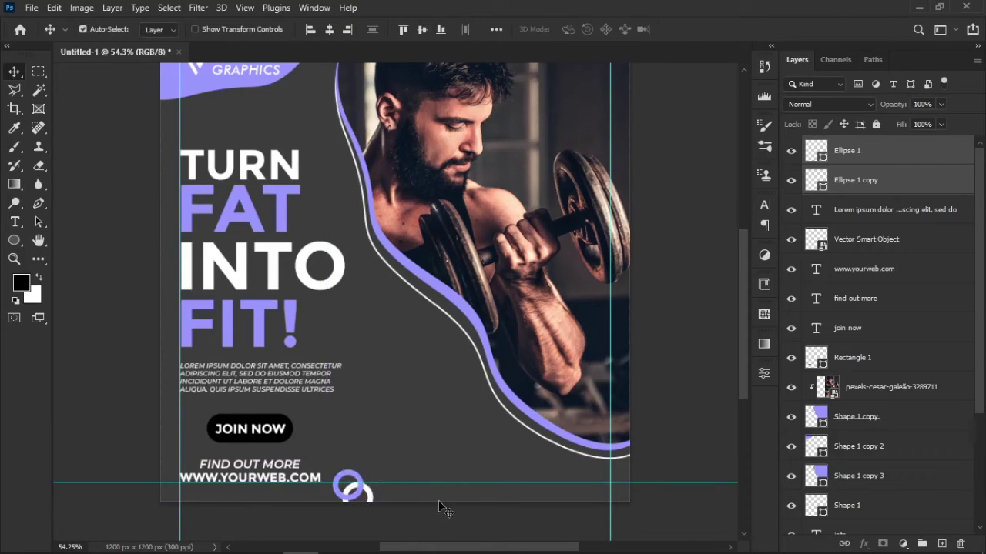
Set the stroke width of both rings to 6 px
key("u")
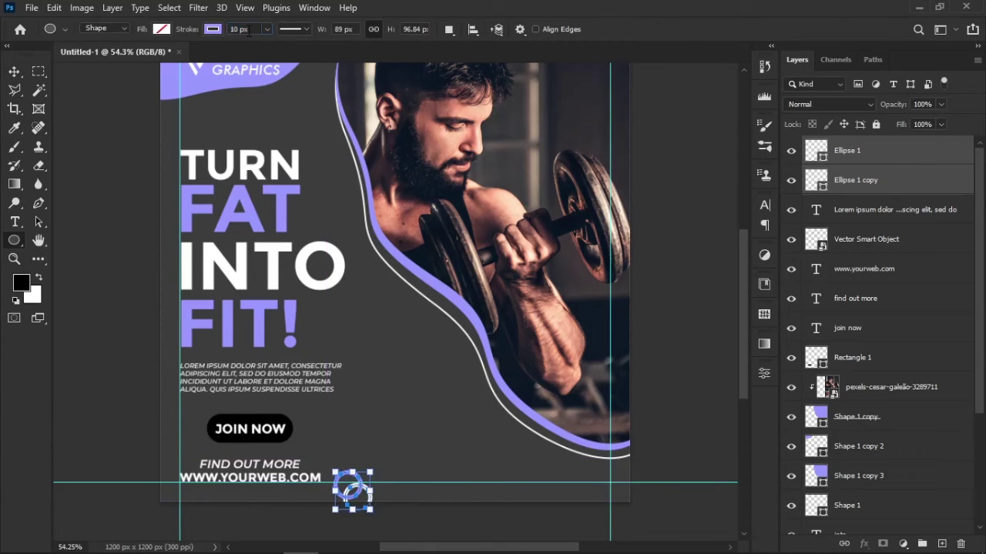
scroll(252, 37, "down", 1)
left_click_drag(230, 29, 256, 37)
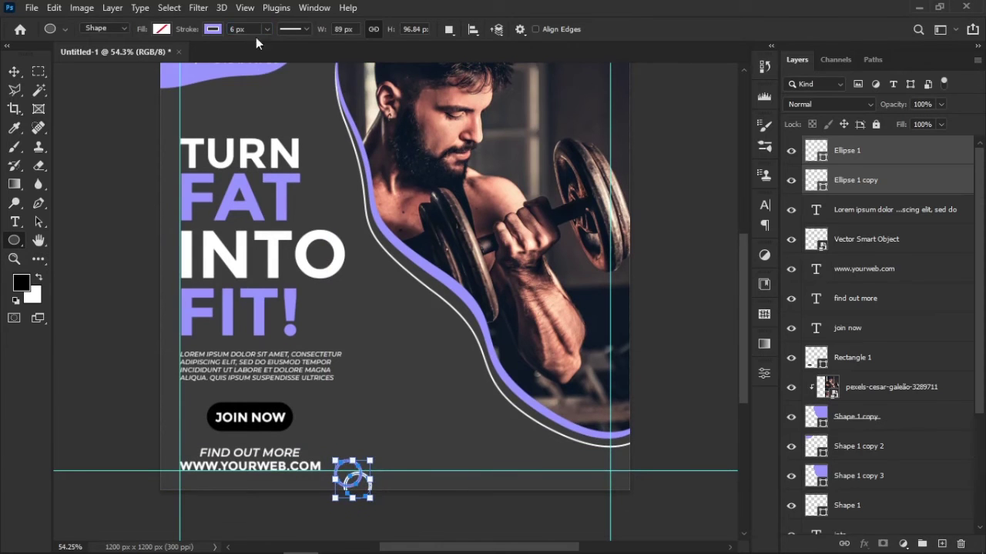
type("6")
key("Return")
scroll(257, 259, "up", 4)
scroll(231, 273, "down", 1)
key("v")
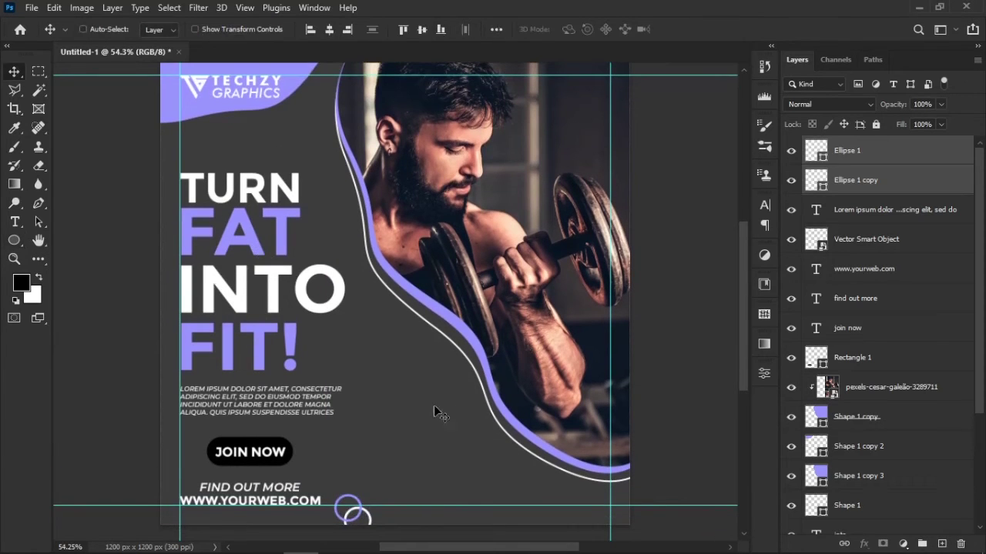
Rotate the overlapping ring pair so the white ring sits upper right of the purple one, and place them at the canvas's bottom edge
key("ctrl+t")
left_click_drag(399, 478, 393, 422)
left_click_drag(354, 504, 364, 494)
key("Return")
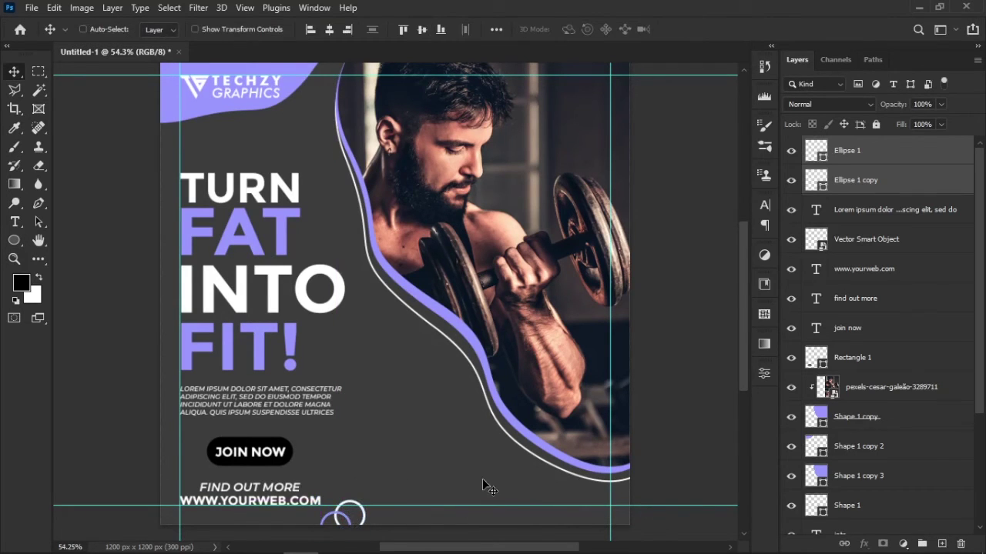
Duplicate the purple ring, scale the copy down and place it above the end of "TURN", beside the photo's curve
left_click_drag(385, 538, 414, 395)
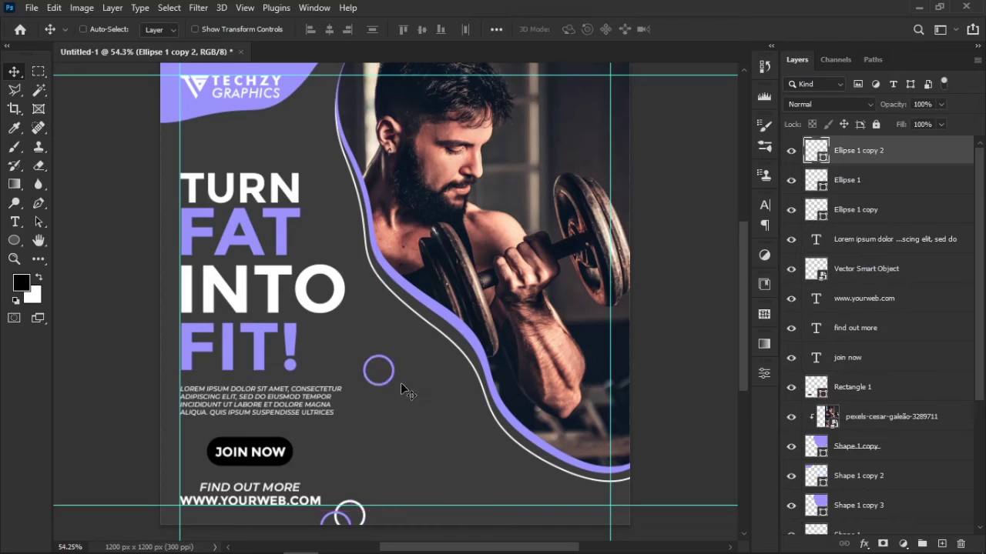
key("ctrl+t")
left_click_drag(394, 355, 324, 163)
left_click(715, 31)
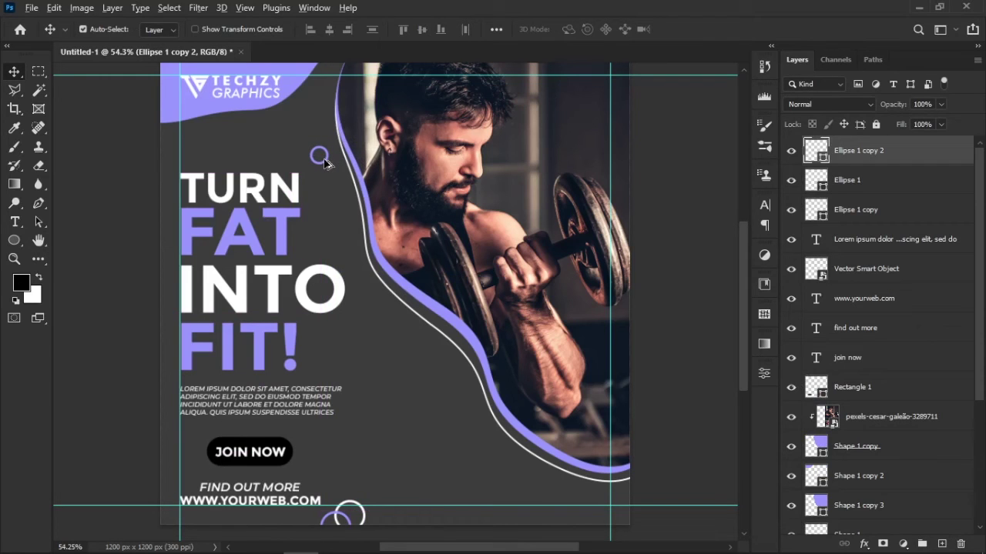
left_click(411, 346)
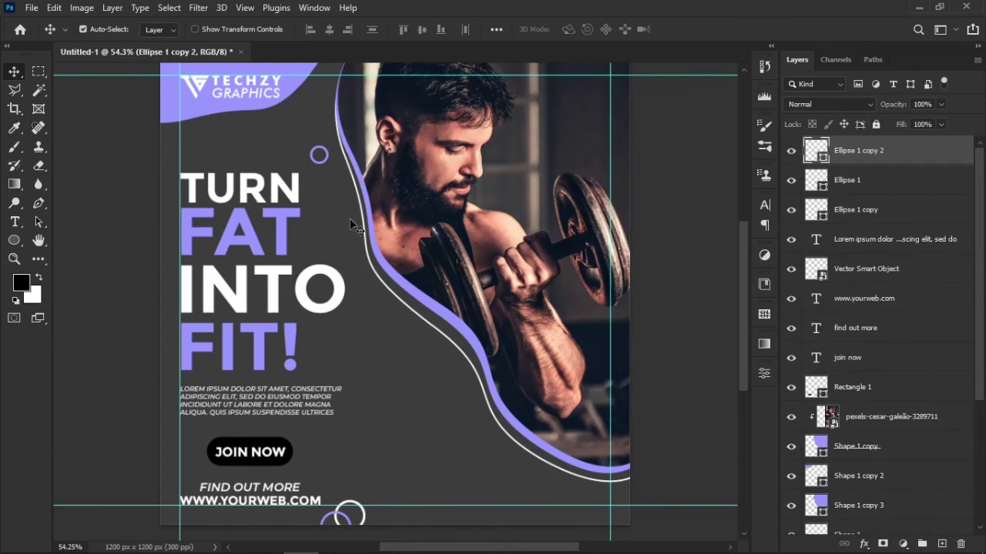
left_click(351, 221)
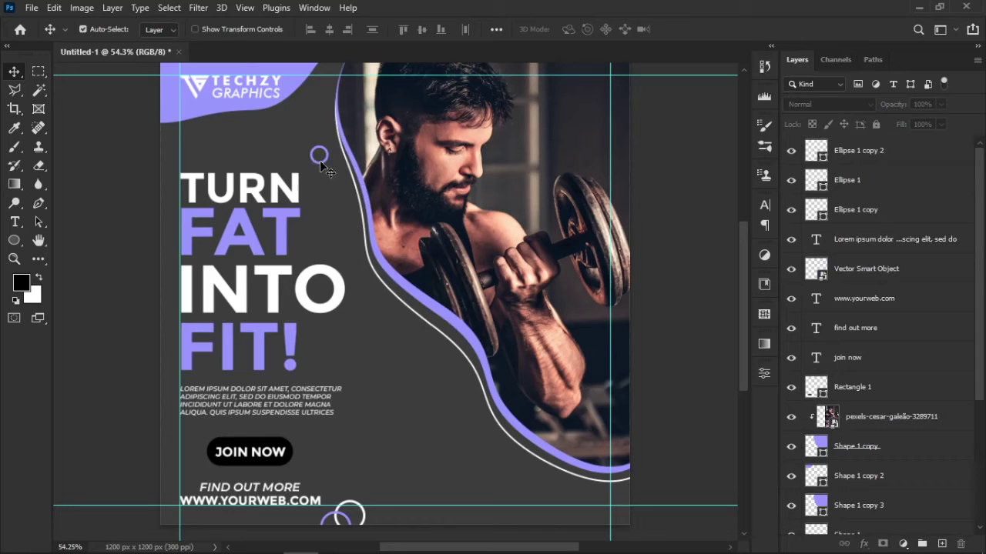
Set the stroke width of the small purple ring above the headline to 8 px
left_click(320, 161)
key("u")
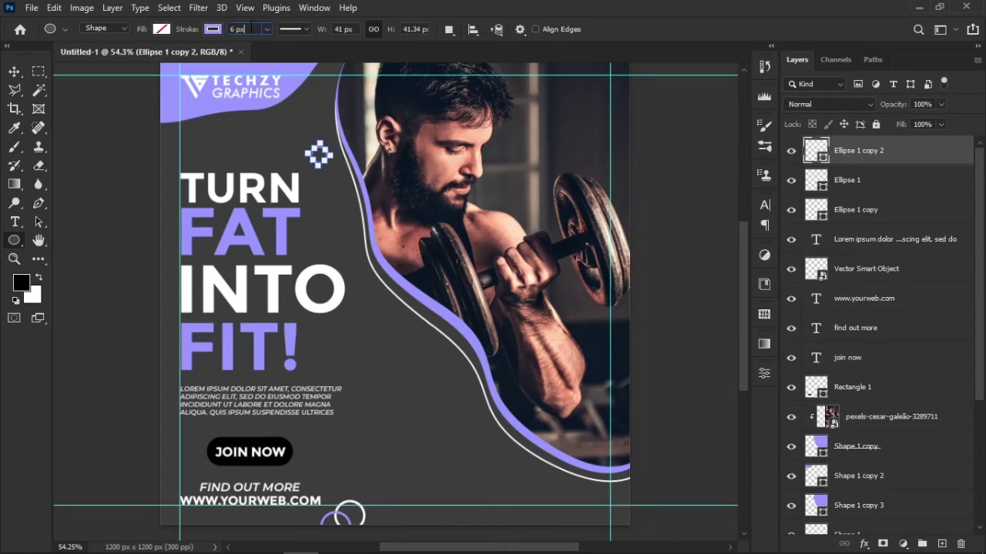
left_click(15, 71)
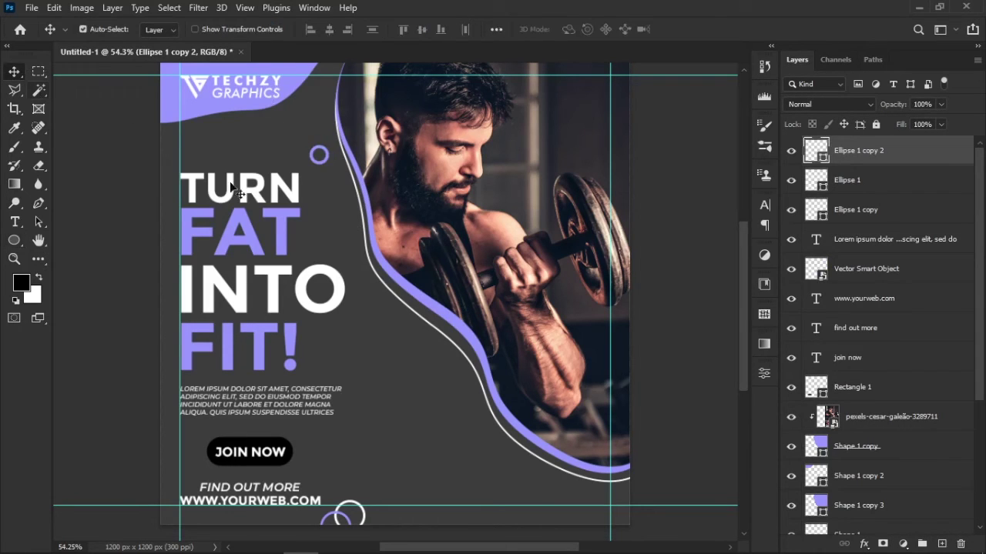
Duplicate the small purple ring at its original size and place the copy beside "INTO", close to the curve
key("ctrl+j")
key("ctrl+t")
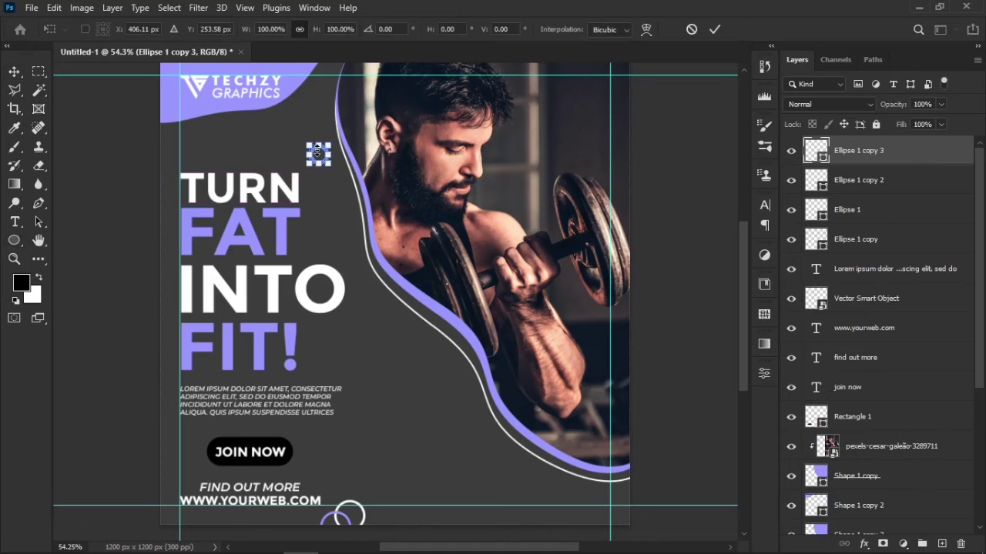
scroll(321, 157, "up", 3, "alt")
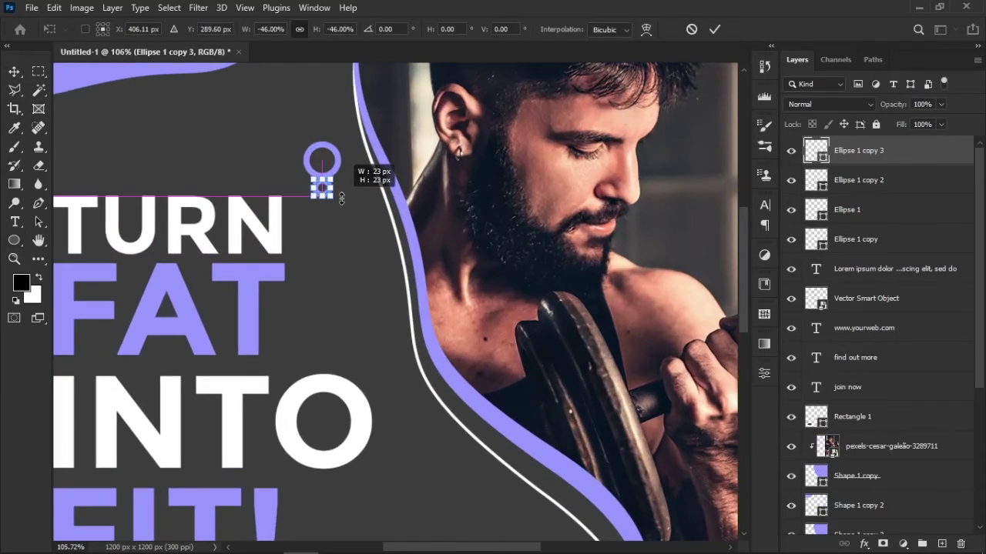
left_click_drag(320, 175, 432, 464)
scroll(433, 464, "down", 3)
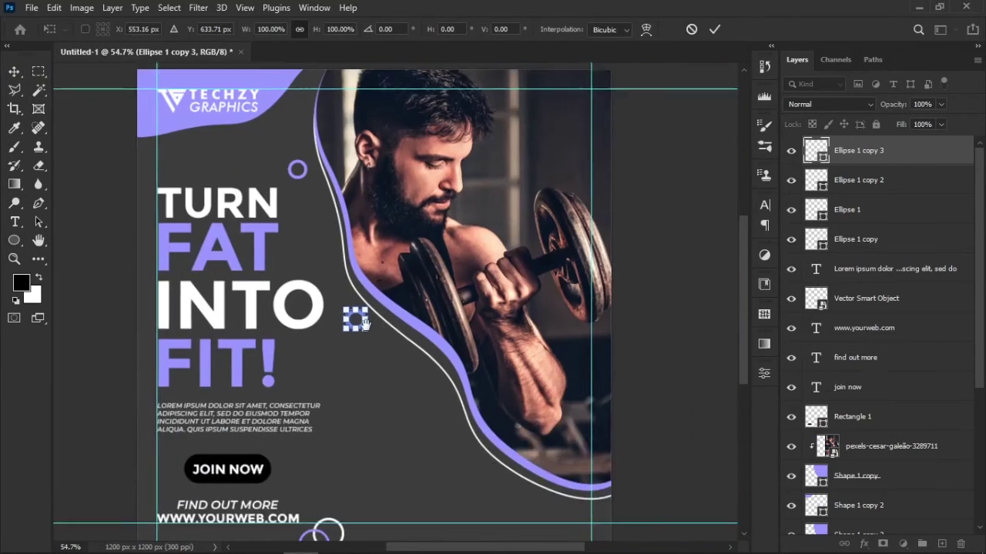
key("Return")
left_click(366, 330)
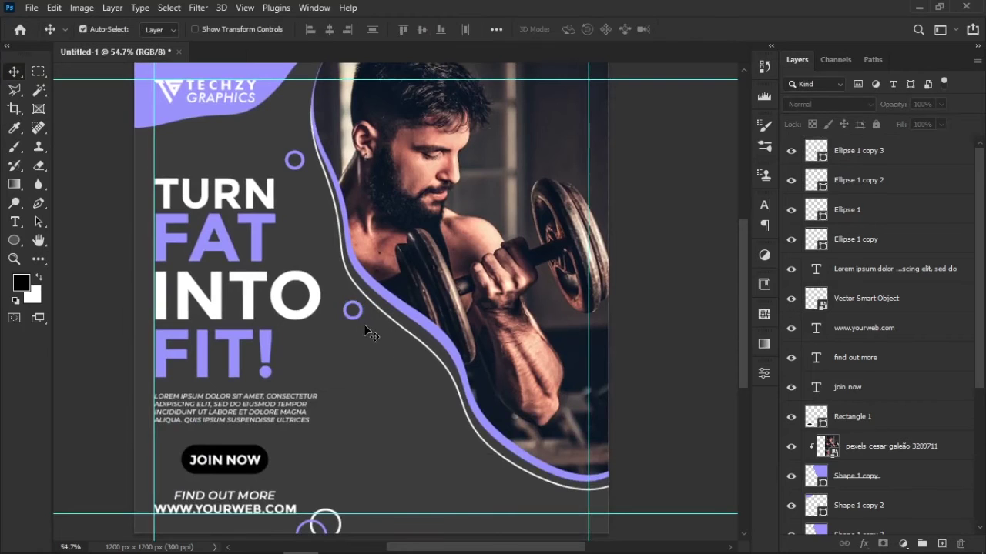
Move the ring beside "INTO" down level with "FIT!" and place a duplicate of it far below, under the lower curve
left_click_drag(361, 318, 371, 359)
key("ctrl+j")
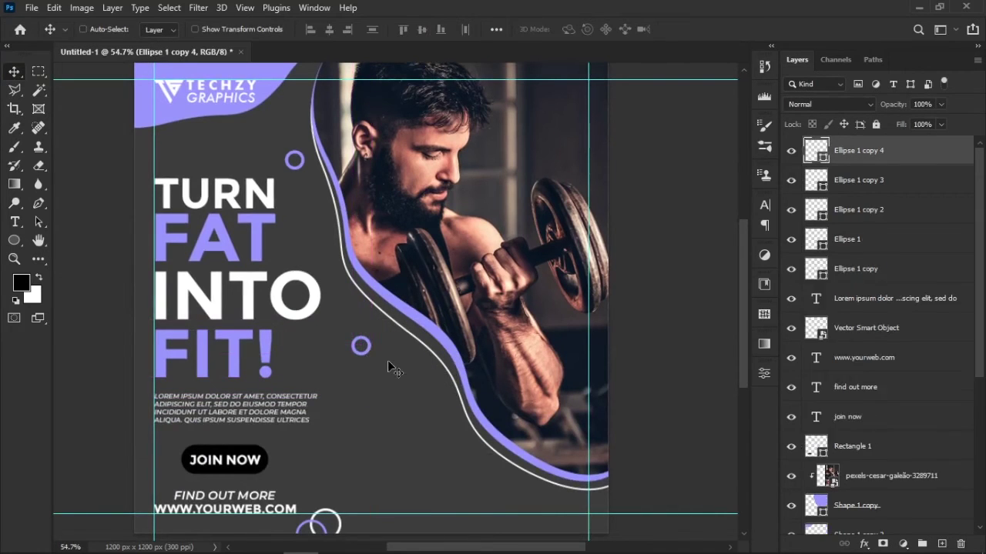
key("shift+Down")
key("shift+Down")
key("shift+Down")
key("shift+Down")
key("shift+Down")
key("shift+Down")
key("shift+Down")
key("shift+Down")
key("shift+Down")
key("shift+Down")
key("shift+Down")
key("shift+Down")
key("shift+Down")
key("shift+Down")
key("shift+Down")
key("shift+Down")
key("shift+Down")
key("shift+Down")
key("shift+Down")
key("shift+Down")
key("shift+Right")
key("shift+Right")
key("shift+Right")
key("shift+Right")
key("shift+Right")
key("shift+Right")
key("shift+Right")
key("shift+Right")
key("shift+Right")
key("shift+Right")
key("shift+Down")
key("shift+Down")
key("shift+Down")
key("shift+Right")
key("shift+Right")
left_click(387, 363)
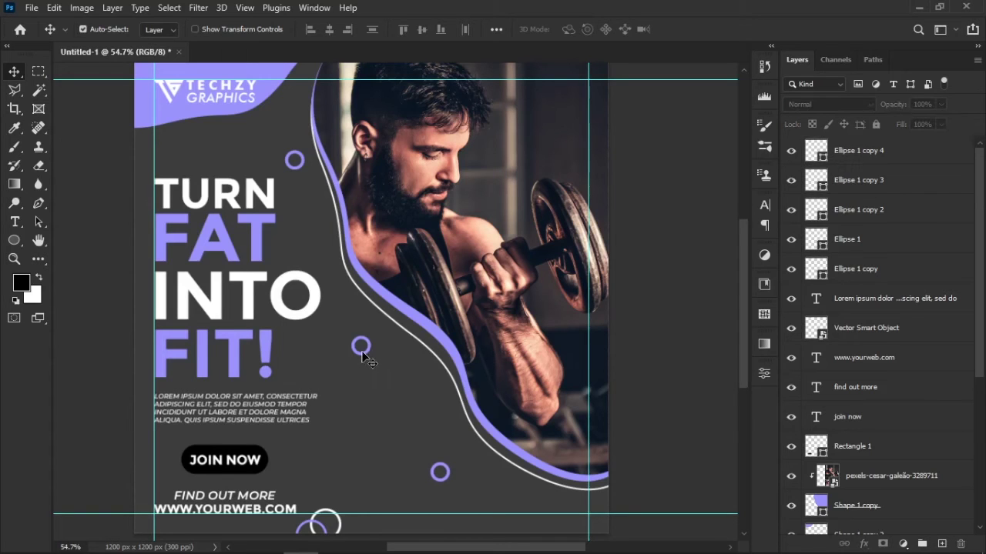
Move the ring level with "FIT!" down beside the join-now button, and bring the lowest small ring up beside "FIT!"
left_click(366, 358)
left_click_drag(369, 354, 353, 474)
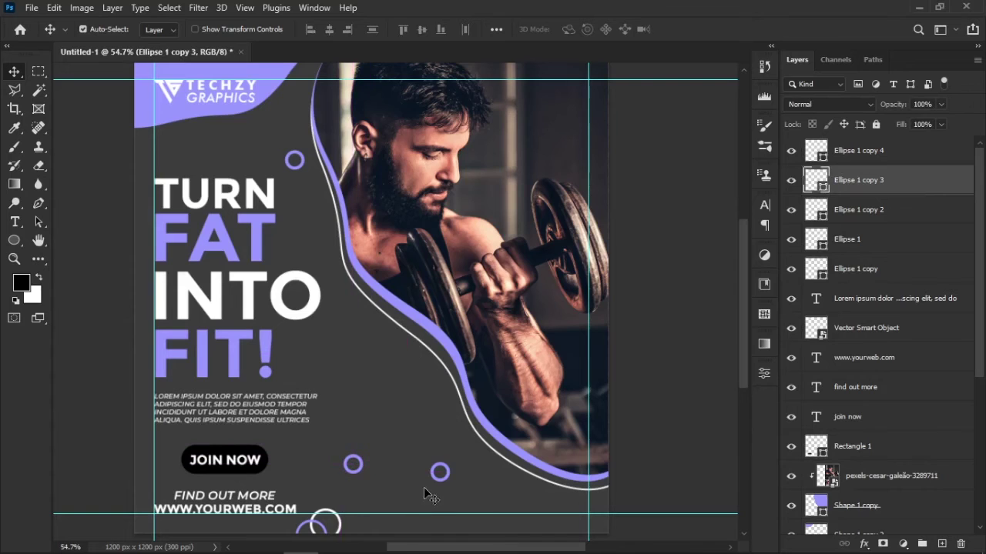
left_click_drag(450, 489, 373, 377)
Scale the clipped photo together with its curved shapes to about 102% and reposition them so they still cover the canvas's right side
left_click_drag(516, 506, 530, 434)
key("ctrl+t")
scroll(361, 459, "down", 1)
left_click_drag(301, 481, 285, 495)
left_click_drag(425, 439, 431, 418)
scroll(432, 419, "down", 2)
left_click_drag(370, 323, 348, 315)
left_click_drag(603, 315, 593, 315)
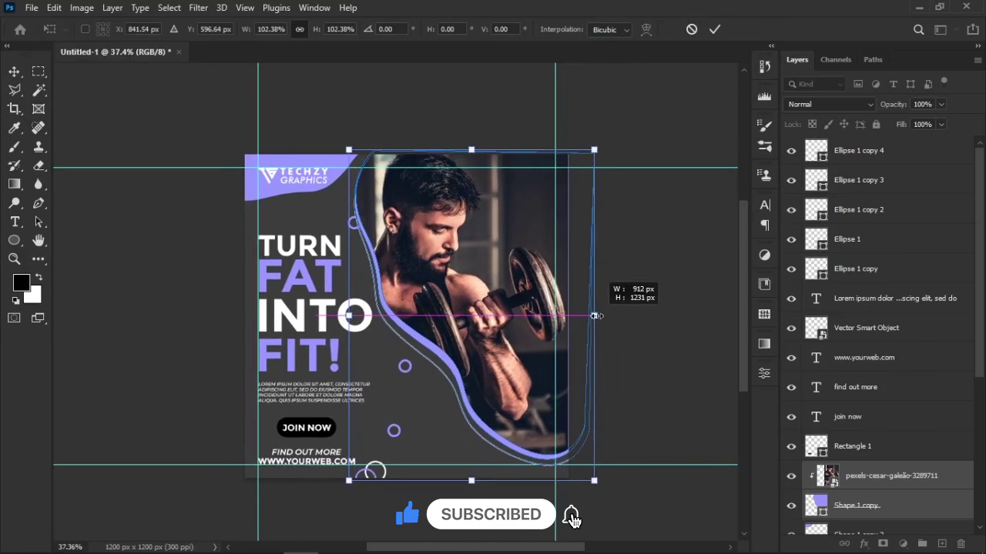
key("Return")
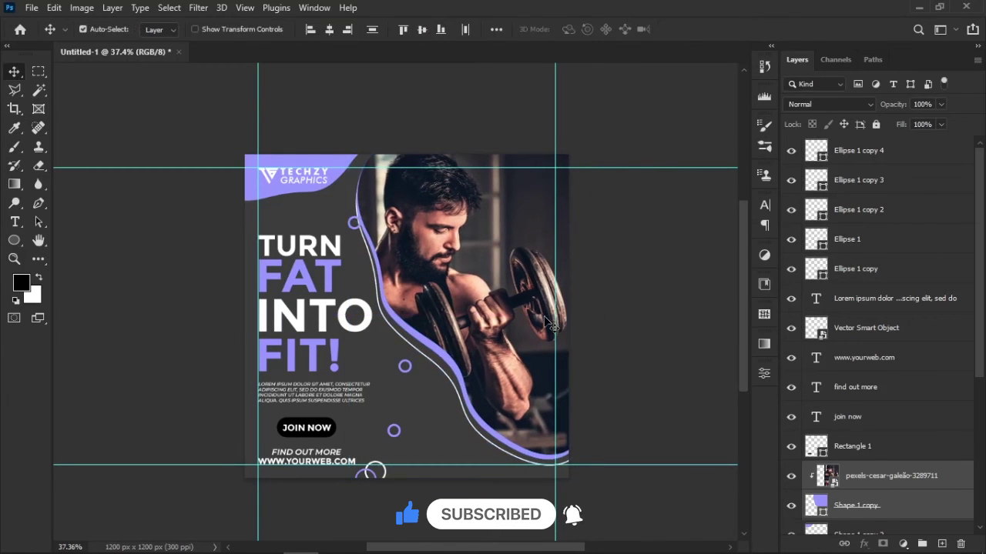
left_click(630, 362)
Shift the small ring above the headline away from the curve and the lower small ring closer to the join-now button
left_click_drag(410, 405, 409, 430)
scroll(410, 429, "up", 2)
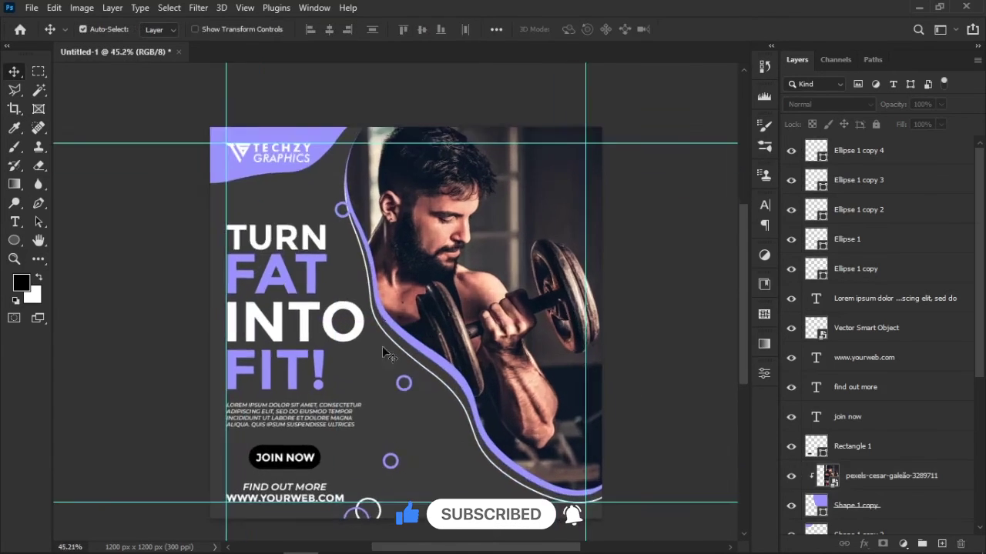
left_click(340, 217)
left_click_drag(342, 221, 330, 221)
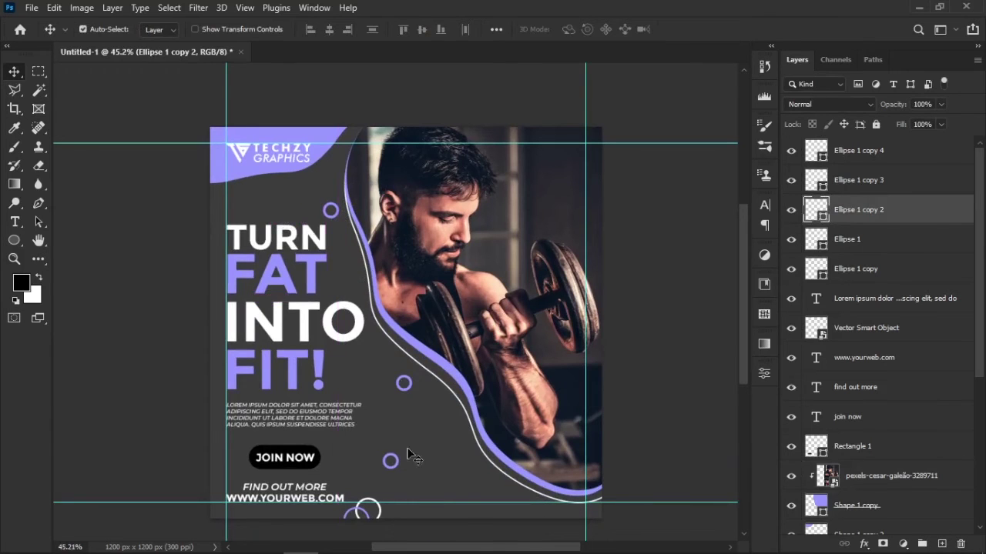
left_click_drag(395, 463, 374, 460)
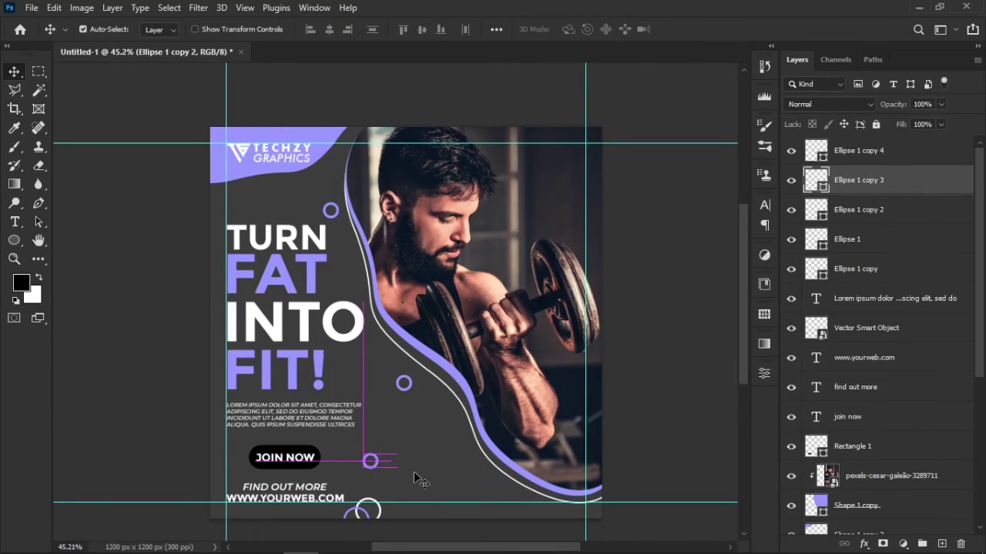
left_click(419, 478)
Try a solid white fill with no stroke on the small ring beside the join-now button
scroll(419, 480, "up", 1)
scroll(419, 480, "up", 1)
left_click(338, 454)
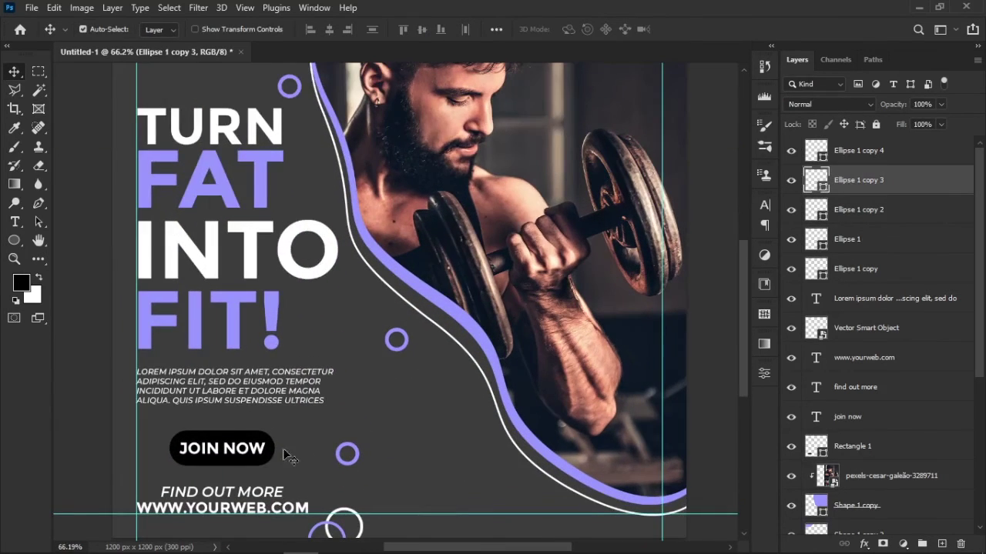
left_click(12, 240)
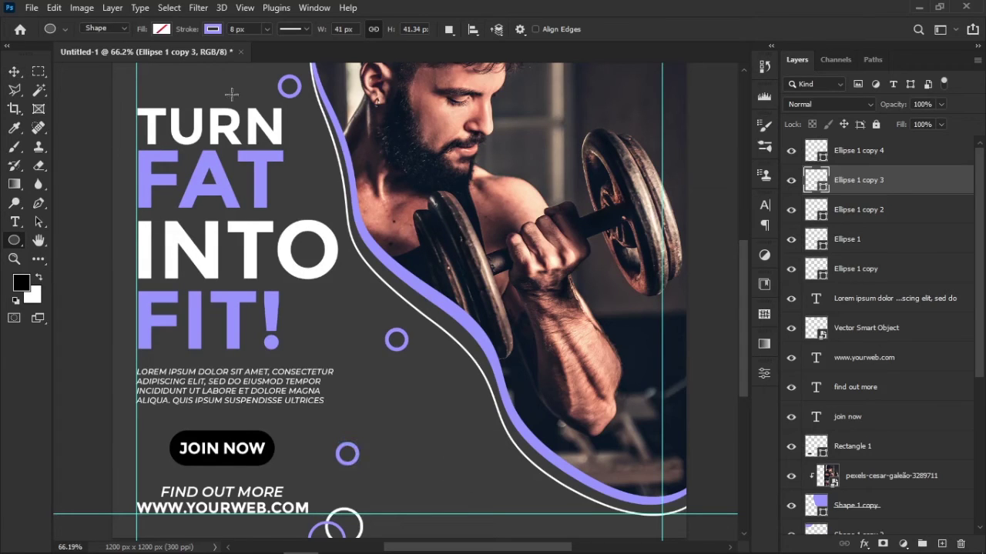
left_click(211, 30)
left_click(126, 56)
left_click(161, 29)
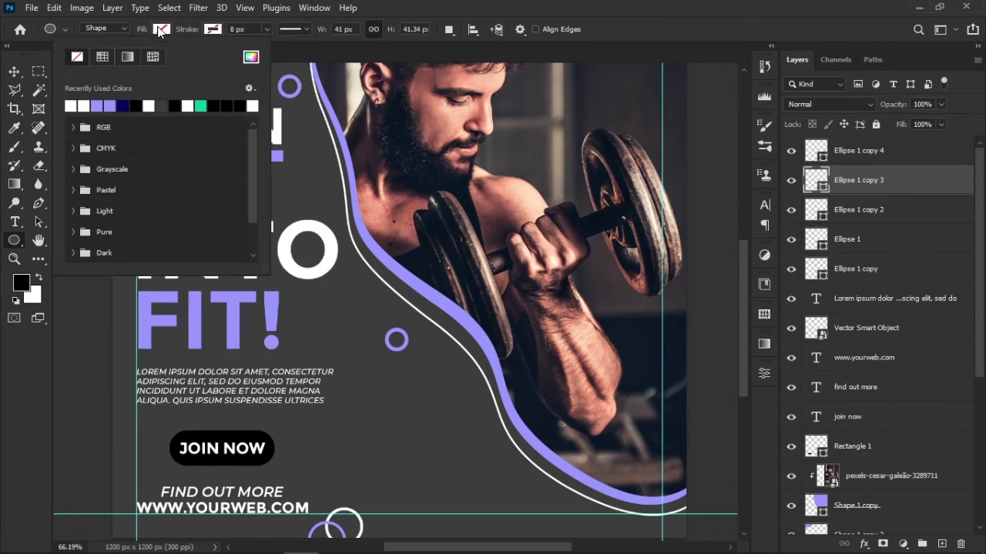
left_click(150, 105)
left_click(423, 440)
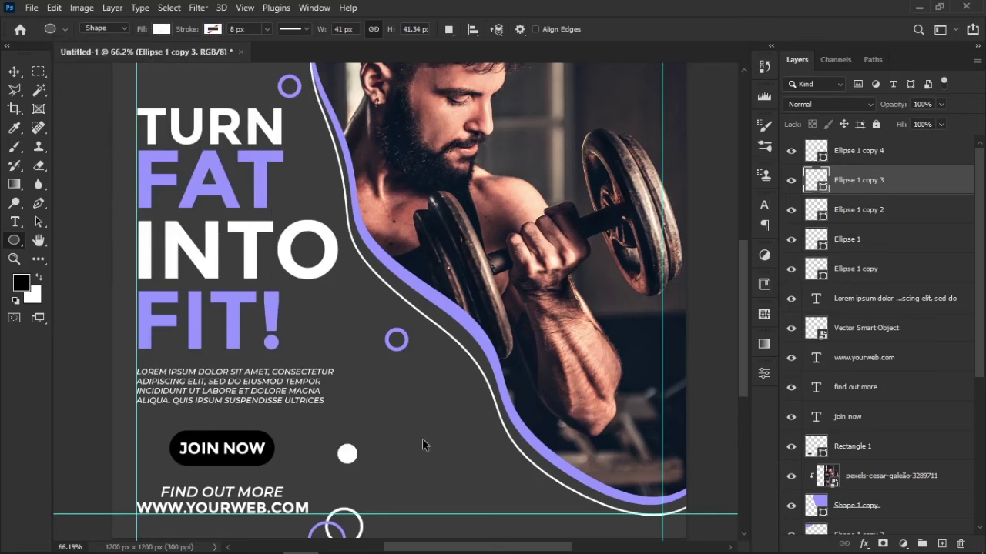
key("ctrl+z")
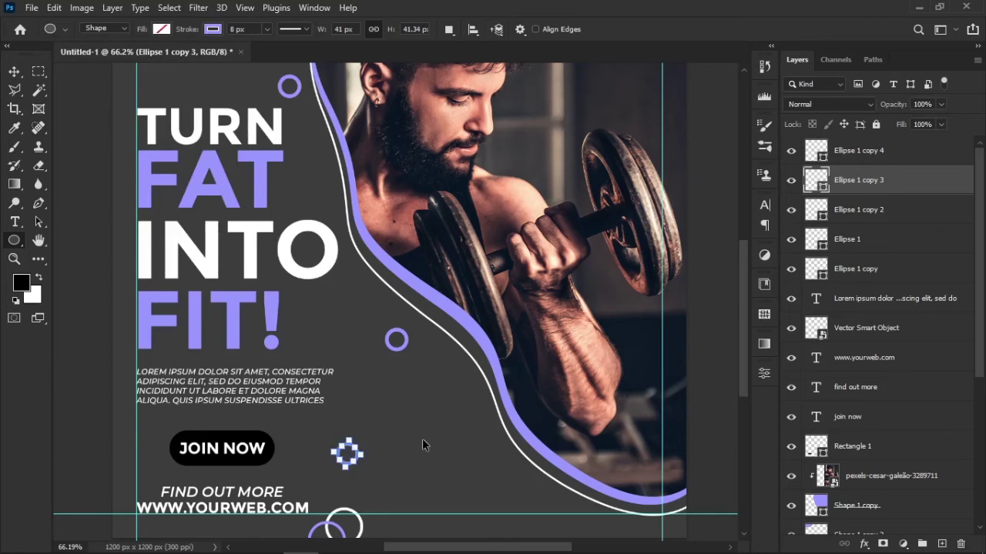
Draw a circle about 89 px wide on a new layer below the lower curve, with a purple fill and no stroke
left_click(915, 156)
left_click(940, 543)
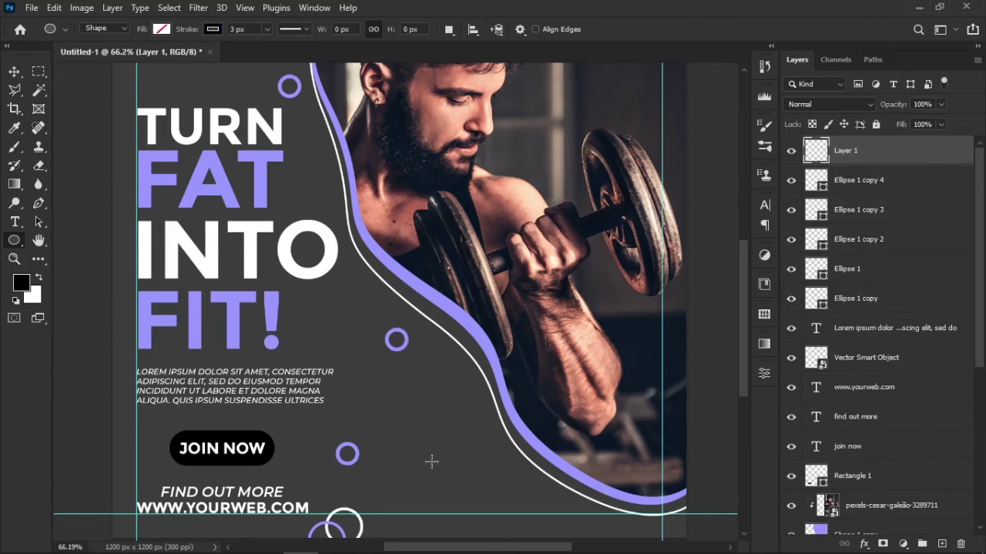
mouse_move(425, 445)
left_mouse_down()
mouse_move(472, 476)
mouse_move(467, 487)
left_mouse_up()
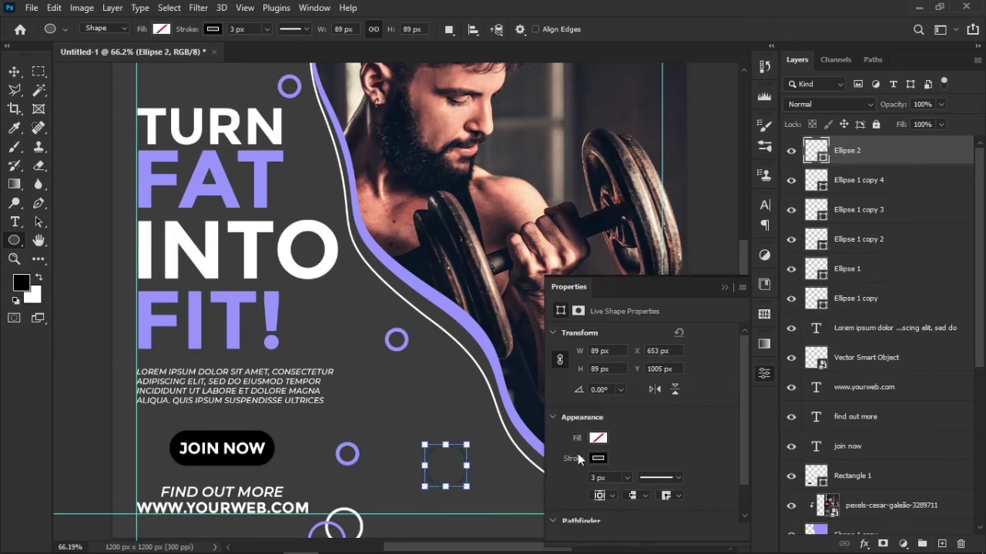
left_click(597, 458)
left_click(630, 312)
left_click(600, 458)
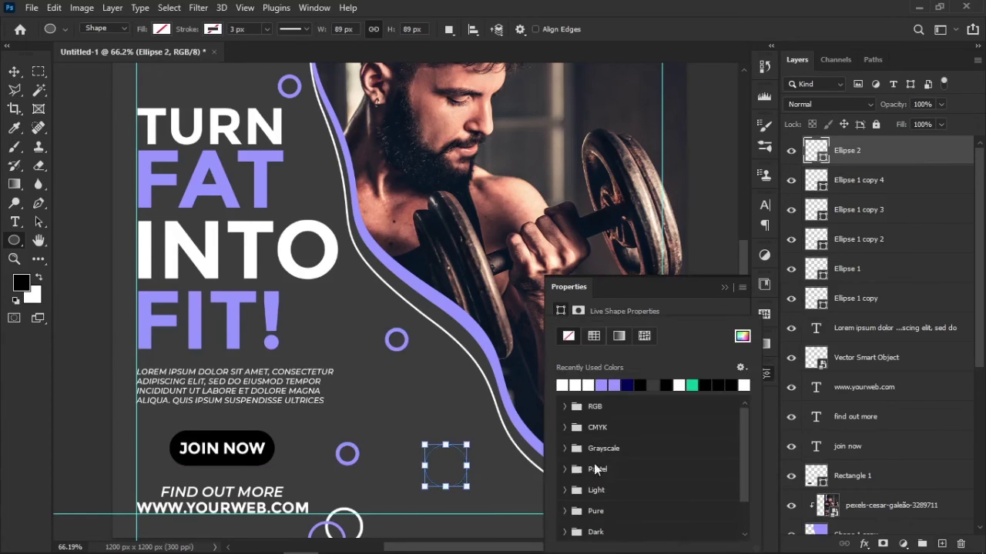
left_click(613, 383)
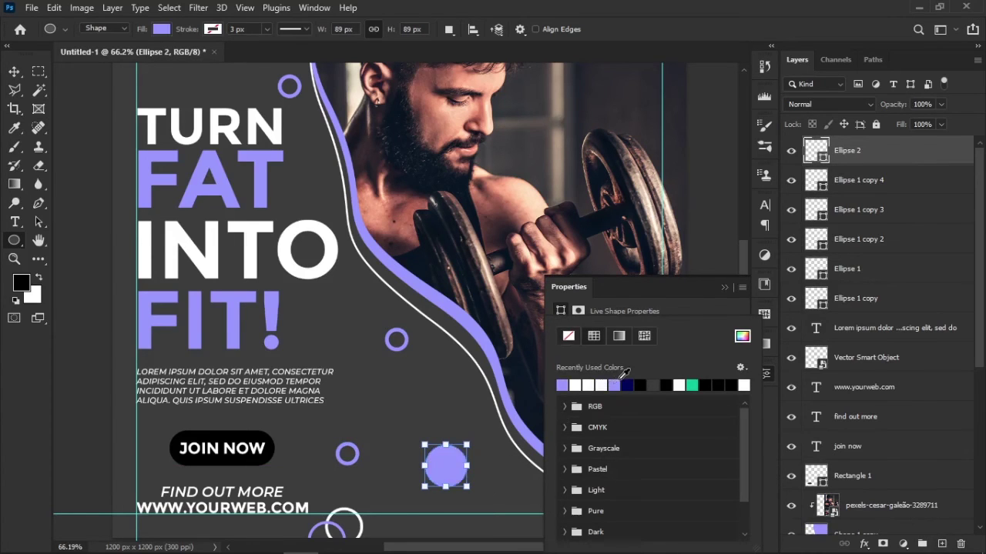
left_click(725, 287)
Scale the filled purple circle to about 209% and nudge it slightly left, away from the curve
key("ctrl+t")
left_click_drag(469, 442, 493, 420)
left_click_drag(474, 463, 471, 463)
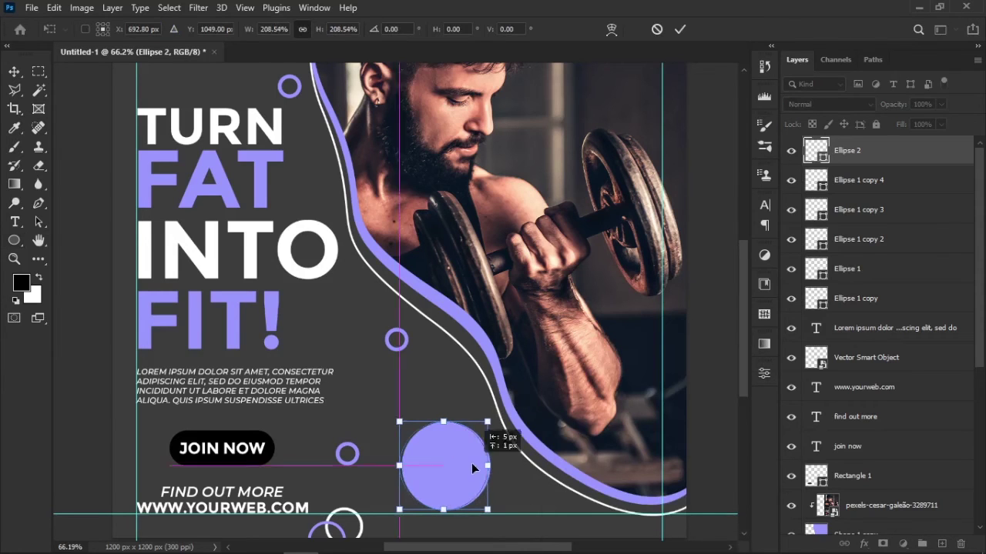
key("Return")
Add the white text "50% off" on two lines over the purple circle
key("t")
left_click(437, 465)
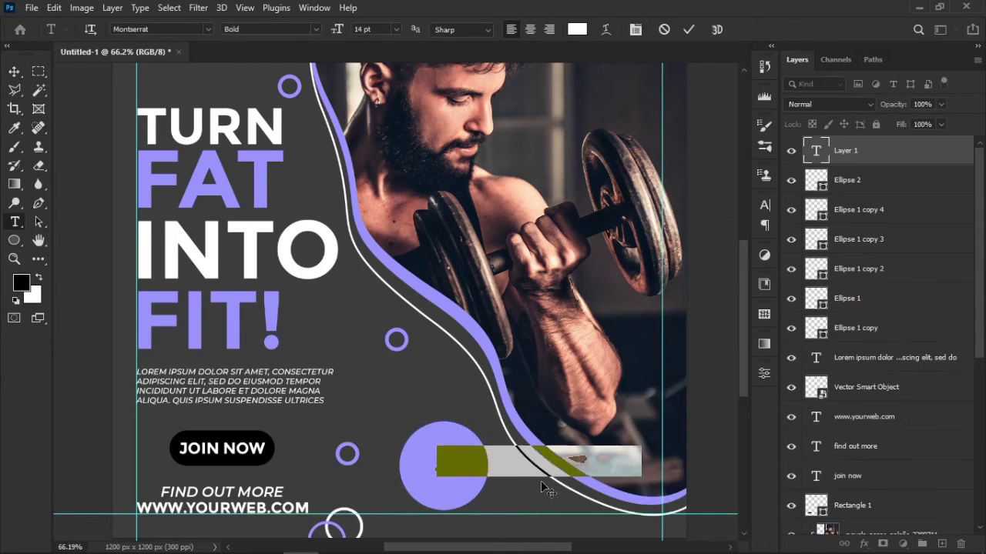
type("50%")
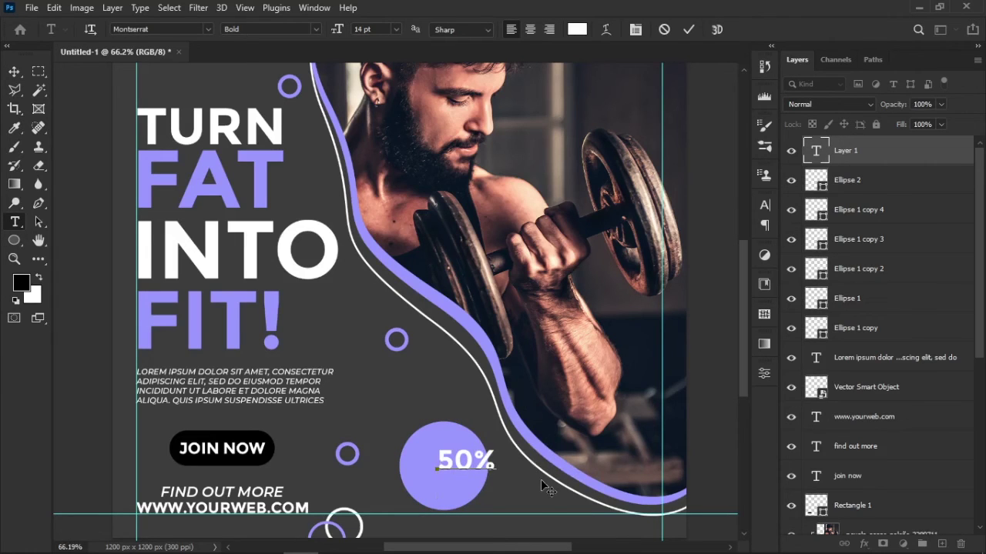
type("Off")
left_click(541, 479)
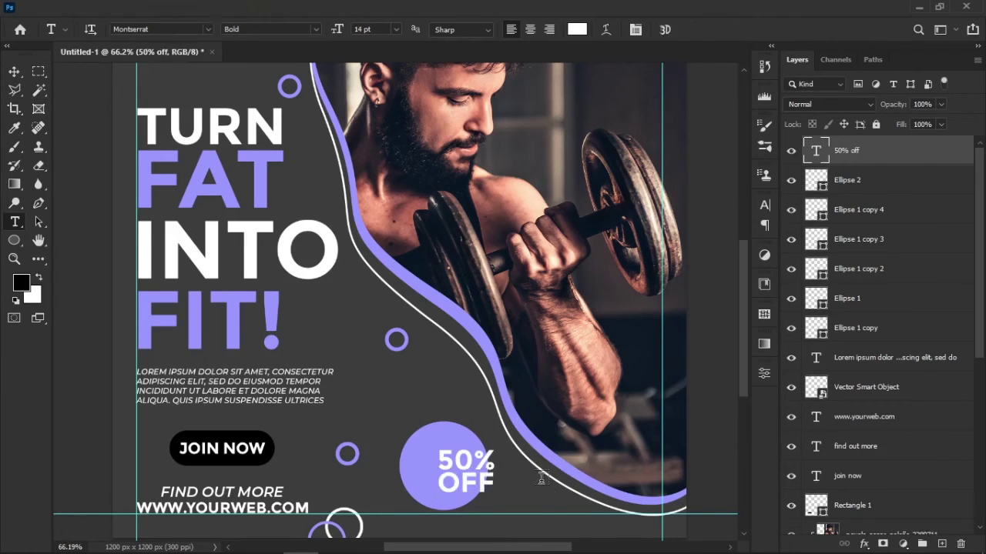
Change the word "OFF" in the discount text to a thinner, upright Montserrat style
left_click_drag(496, 484, 439, 486)
left_click(762, 209)
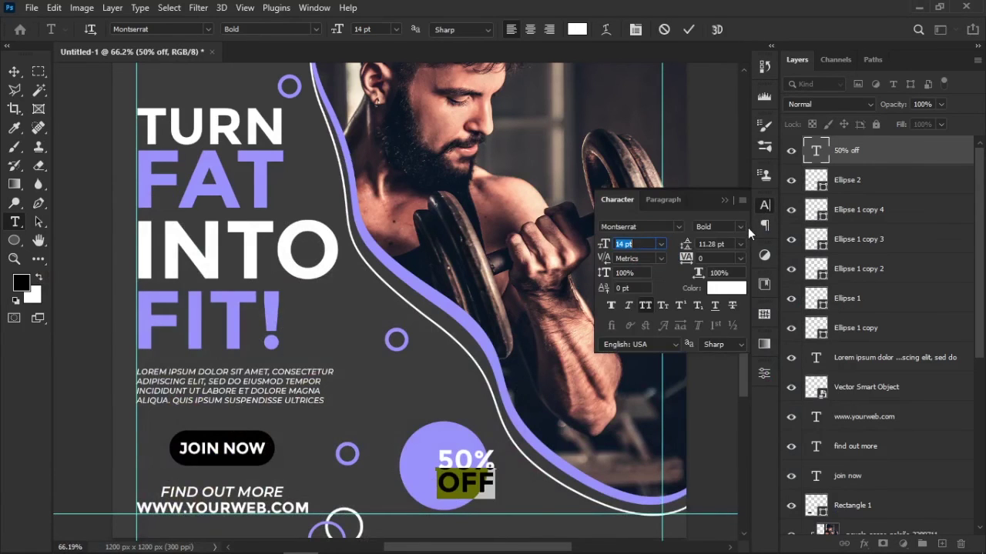
left_click(742, 226)
left_click(734, 344)
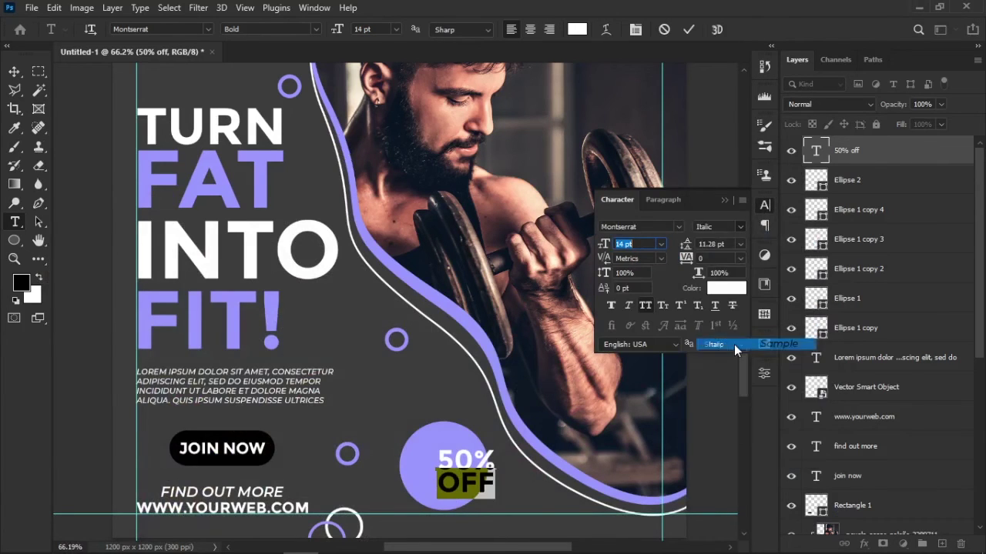
left_click(737, 227)
left_click(724, 328)
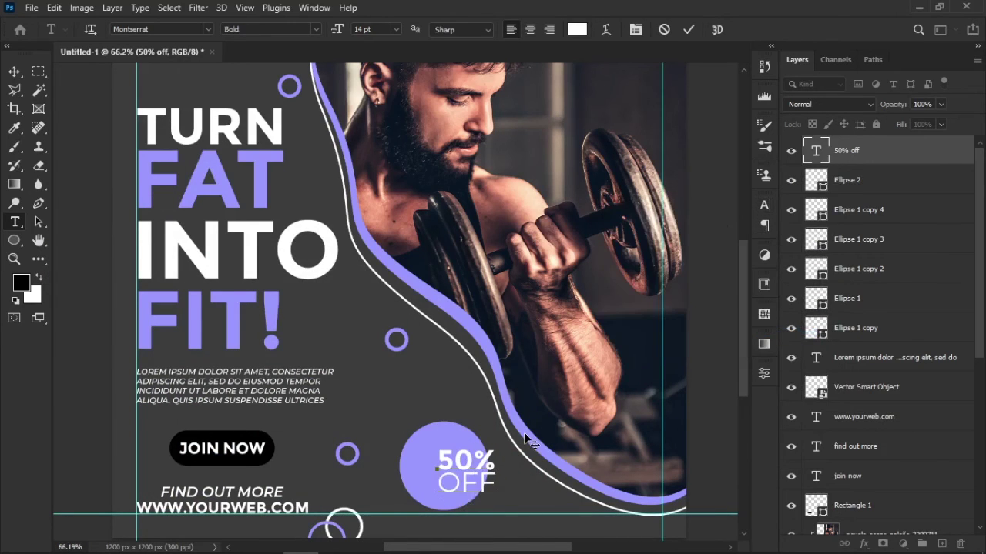
Scale the purple discount circle to about 77% and shift it slightly up and left, partly behind the "50% off" text
key("ctrl+Return")
key("v")
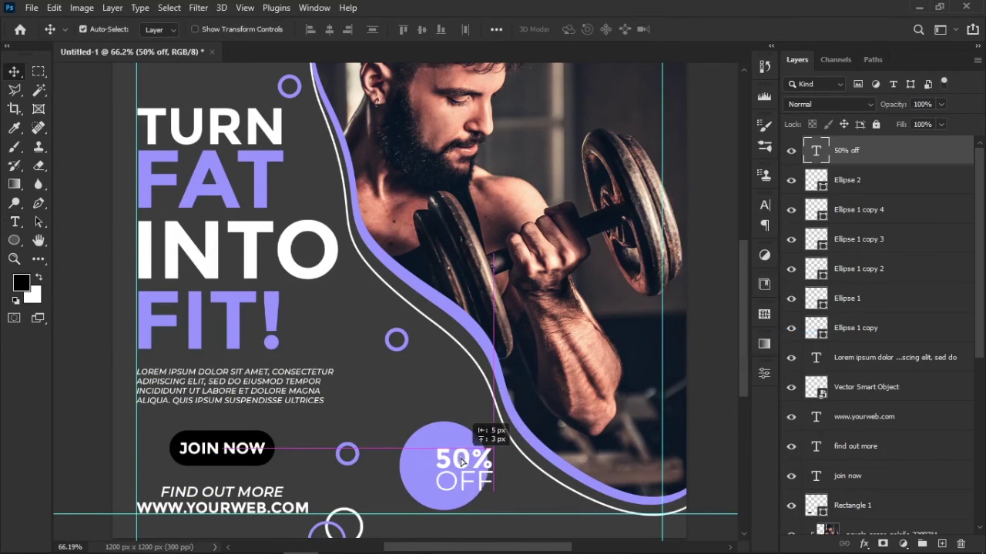
left_click(450, 447)
key("ctrl+t")
left_click_drag(401, 422, 432, 432)
left_click_drag(454, 474, 445, 468)
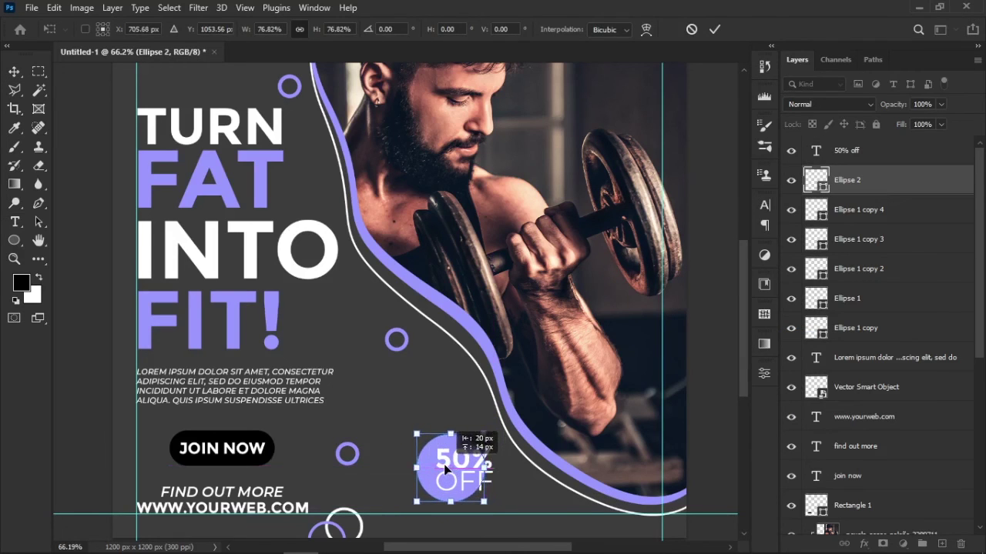
key("Return")
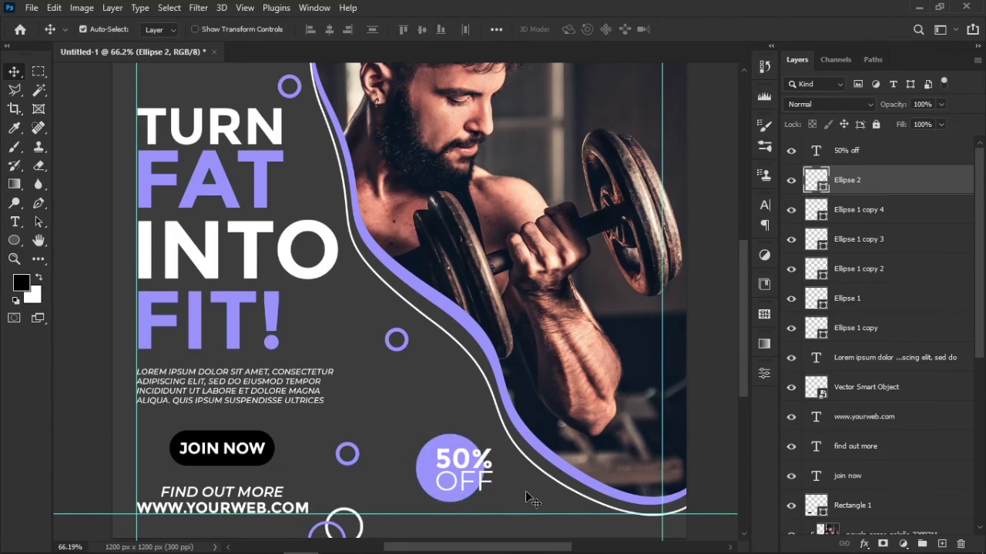
Enlarge the discount text and its purple circle together and move them up and left, away from the curve
left_click(487, 460, "shift")
key("ctrl+t")
left_click_drag(487, 462, 482, 403)
left_click_drag(458, 438, 409, 475)
key("Return")
Reduce the word "OFF" in the discount text to 13.72 pt
left_click(490, 482)
key("t")
left_click(472, 456)
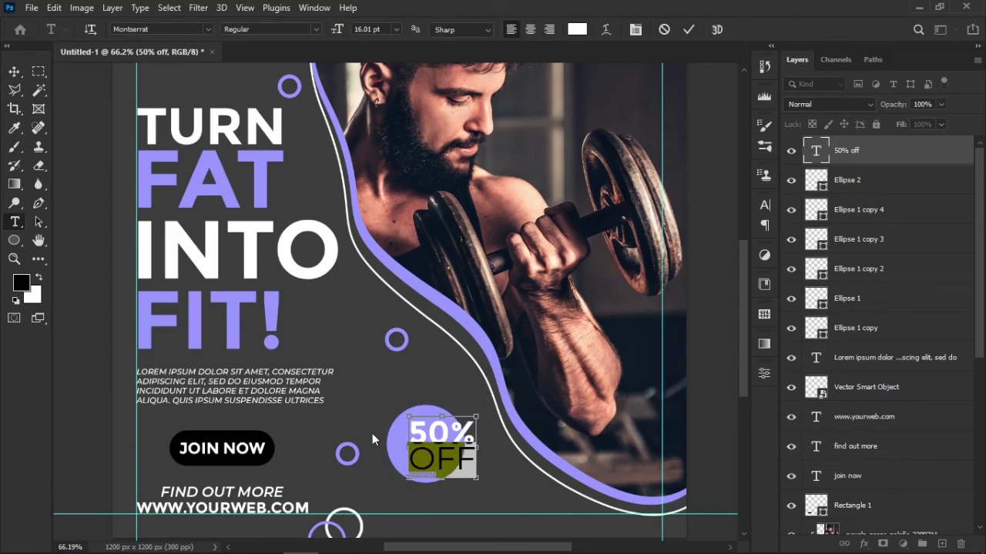
key("ctrl+shift+comma")
left_click(764, 206)
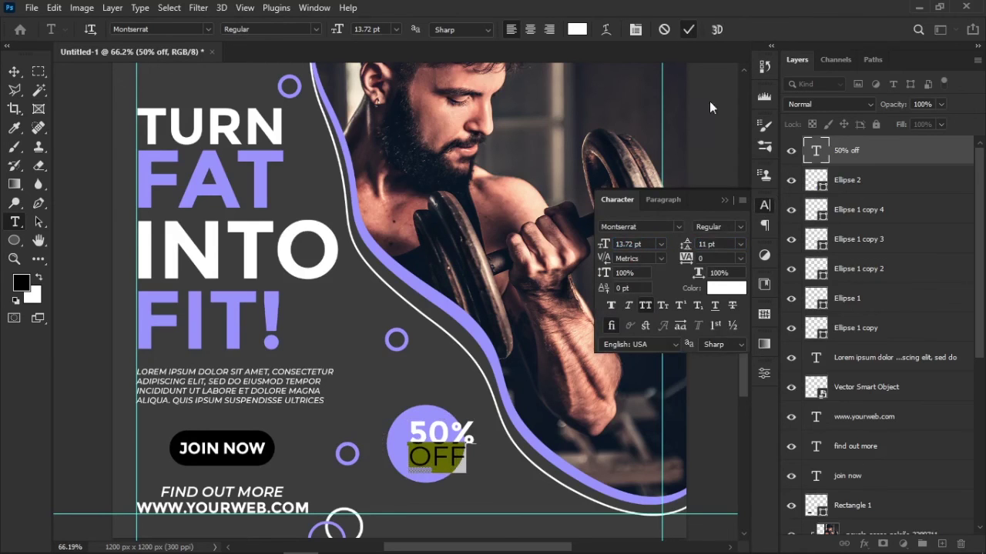
left_click(688, 29)
left_click(724, 199)
key("v")
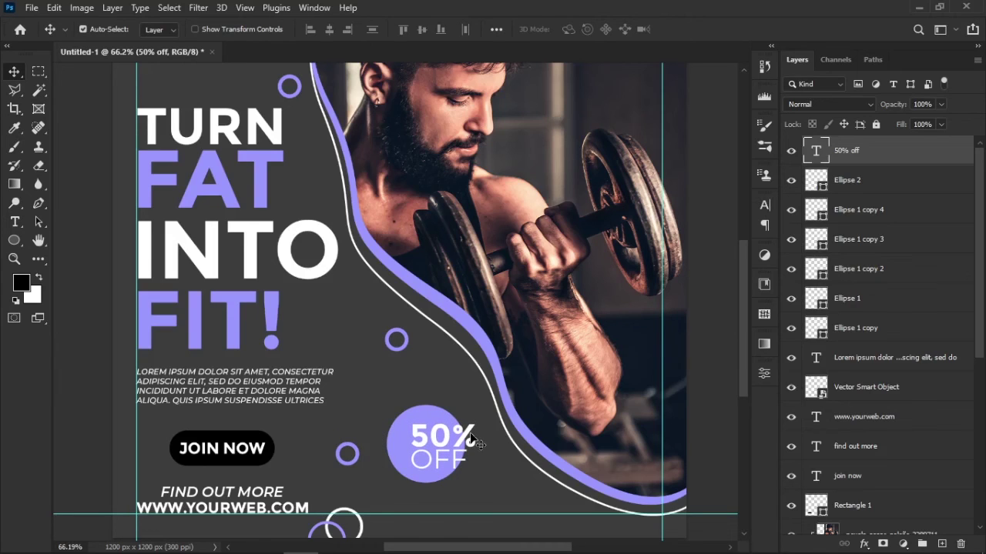
Scale the discount text and purple circle up slightly as one unit and nudge the badge into place
left_click(418, 443, "shift")
key("ctrl+t")
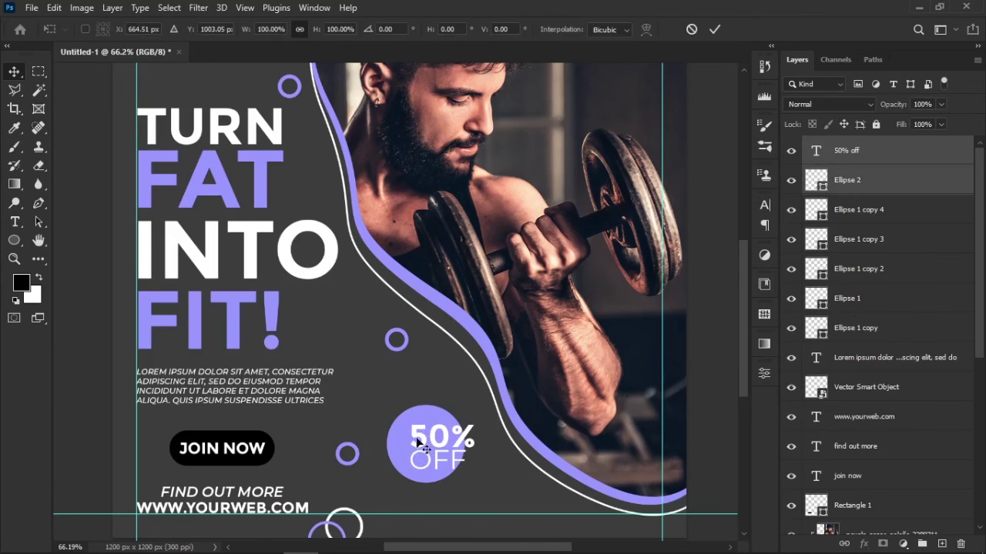
left_click_drag(385, 483, 374, 490)
left_click_drag(436, 452, 444, 453)
key("Return")
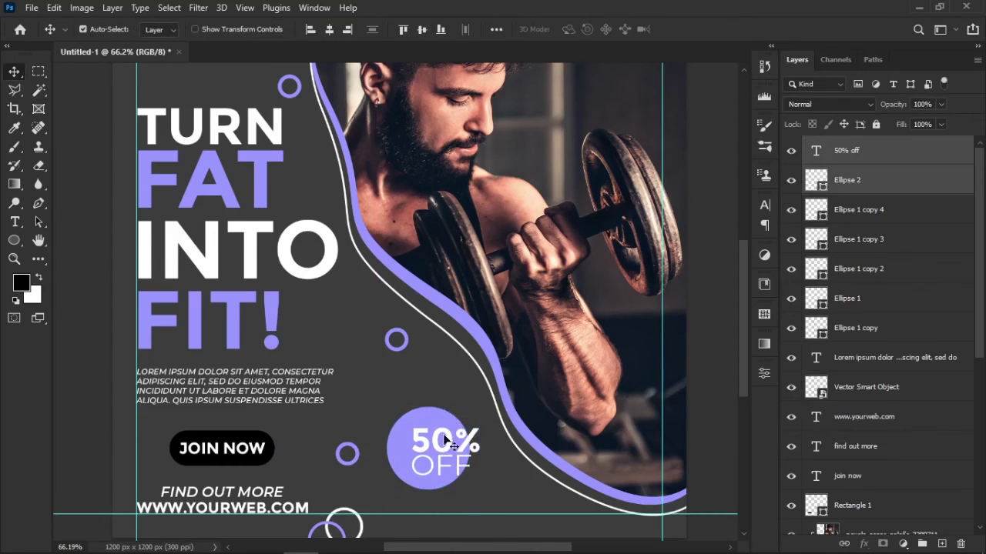
Add a Curves adjustment layer above the "50% off" text layer, covering the whole design
scroll(443, 435, "down", 1)
key("ctrl+0")
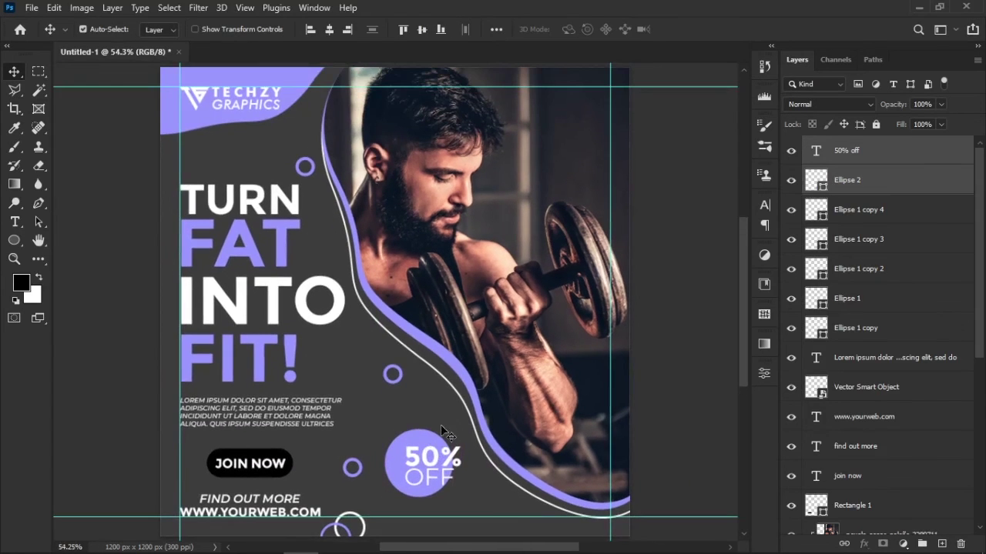
left_click(672, 402)
left_click(878, 155)
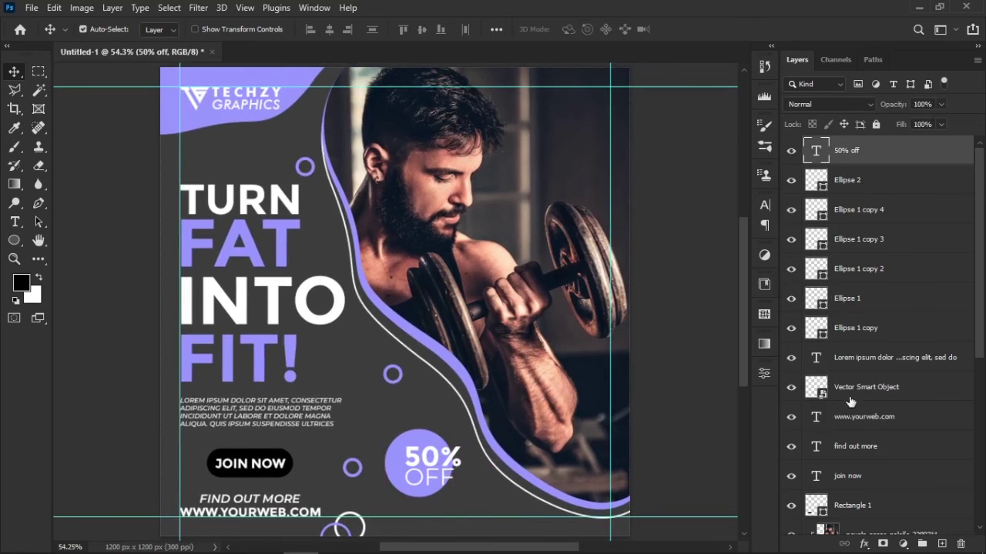
left_click(905, 539)
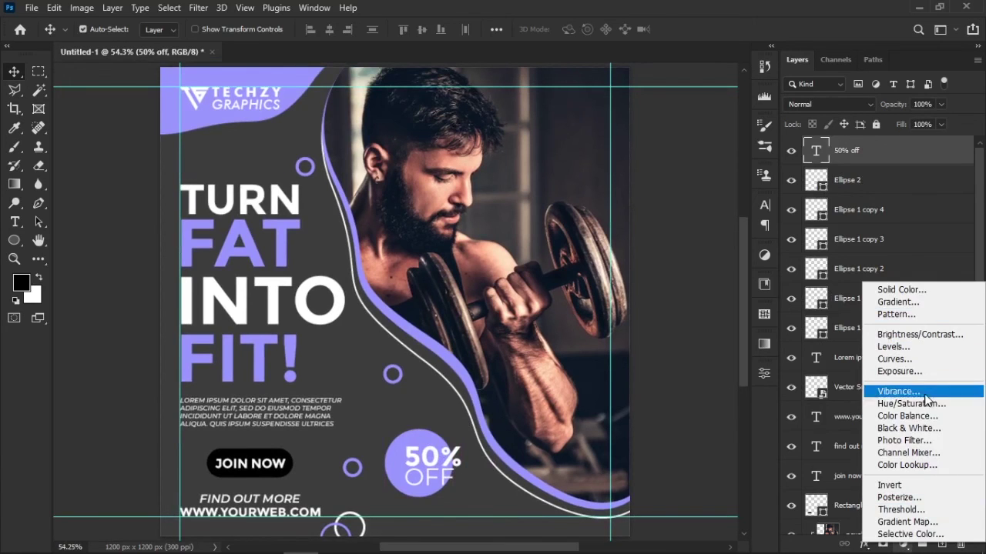
left_click(920, 362)
left_click_drag(427, 310, 335, 307)
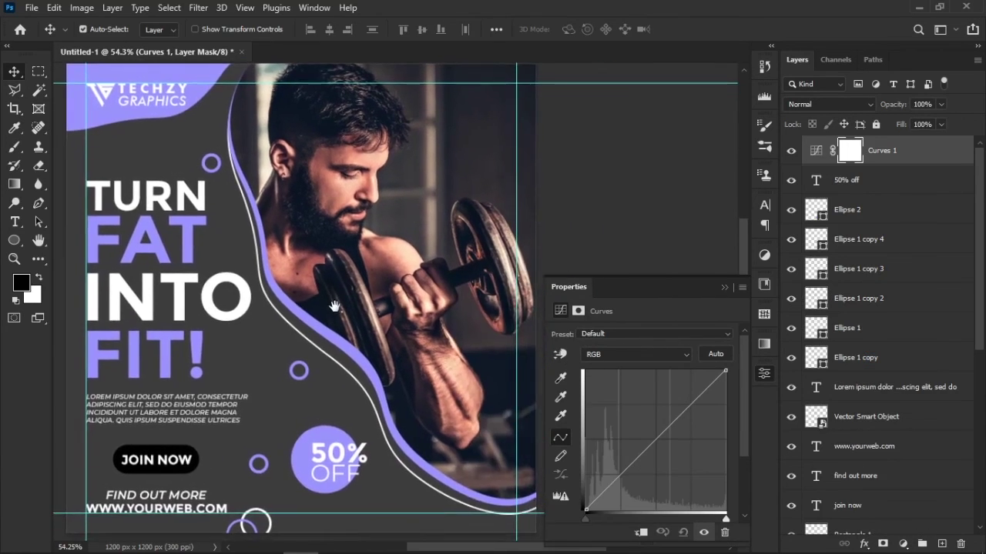
Shape the RGB curve into a gentle S, raising the highlights and lowering the shadows for more contrast
mouse_move(696, 399)
left_mouse_down()
mouse_move(697, 408)
mouse_move(699, 392)
left_mouse_up()
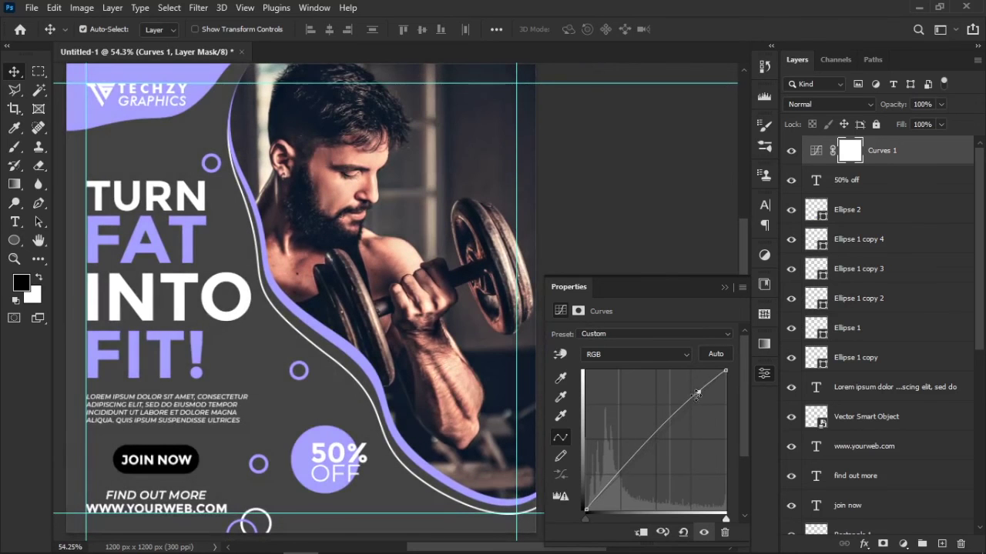
left_click_drag(628, 456, 628, 462)
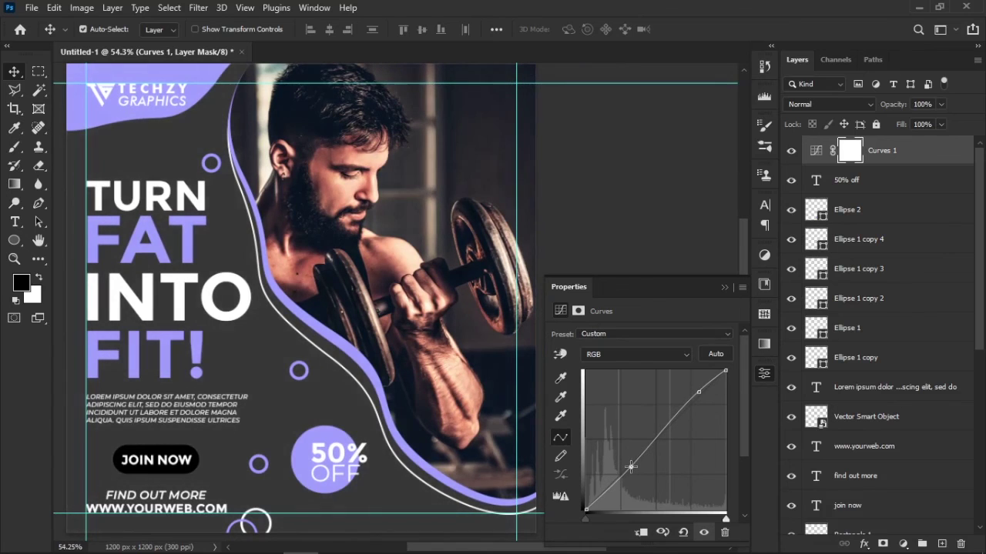
left_click_drag(696, 396, 694, 394)
left_click_drag(626, 469, 627, 474)
left_click_drag(622, 468, 625, 471)
left_click(724, 287)
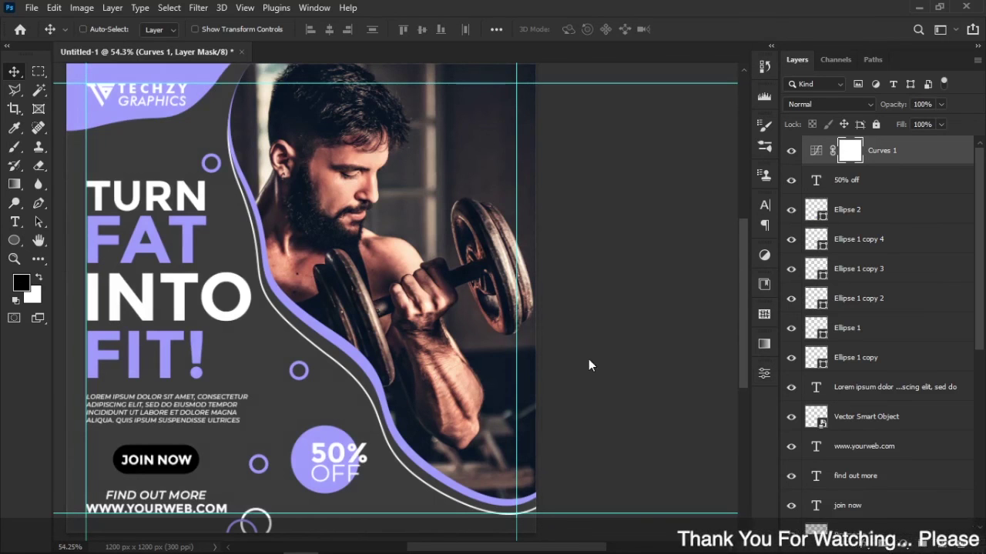
Hide the guides and present the finished design in full-screen mode without the interface
left_click_drag(589, 361, 683, 365)
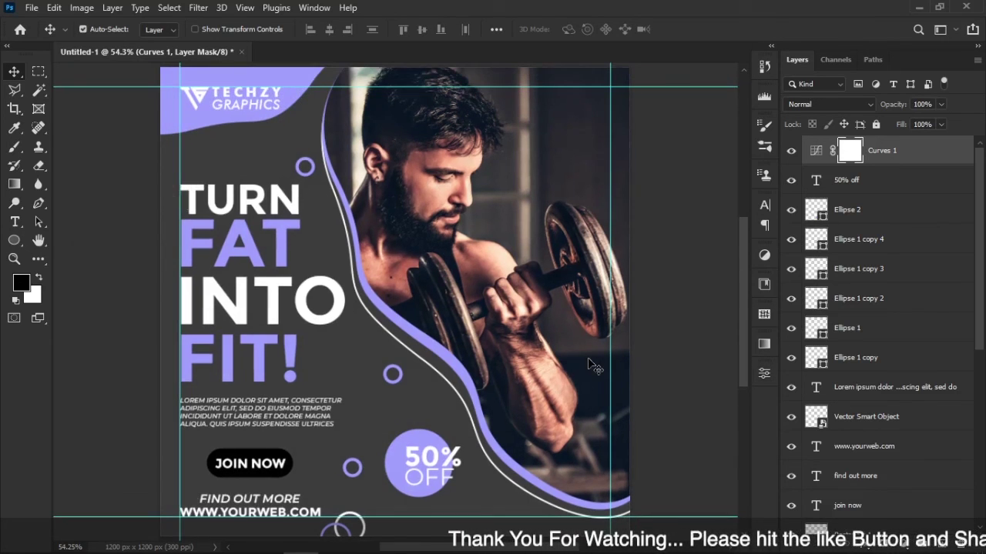
left_click(640, 324, "ctrl")
key("ctrl+semicolon")
key("f")
key("f")
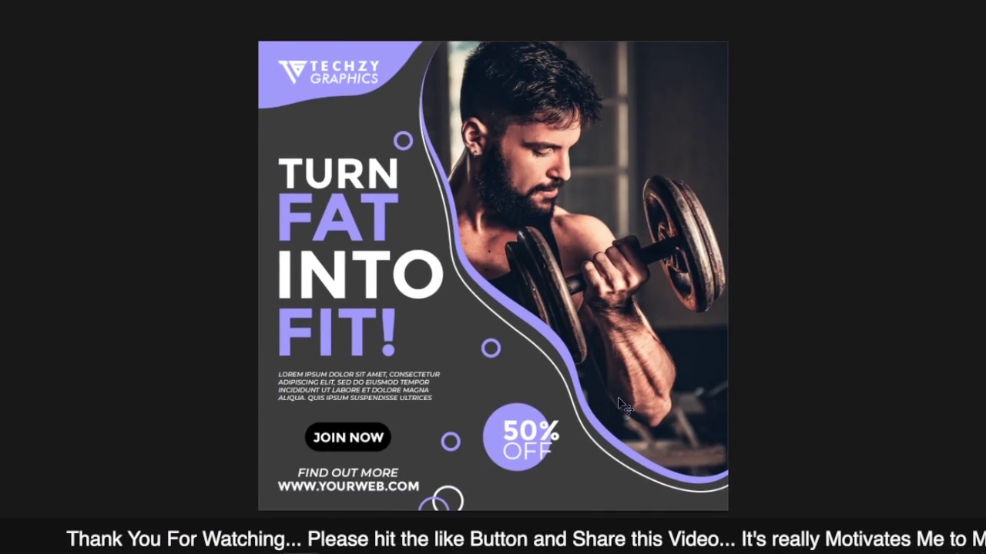
scroll(562, 353, "up", 1)
left_click_drag(560, 340, 531, 339)
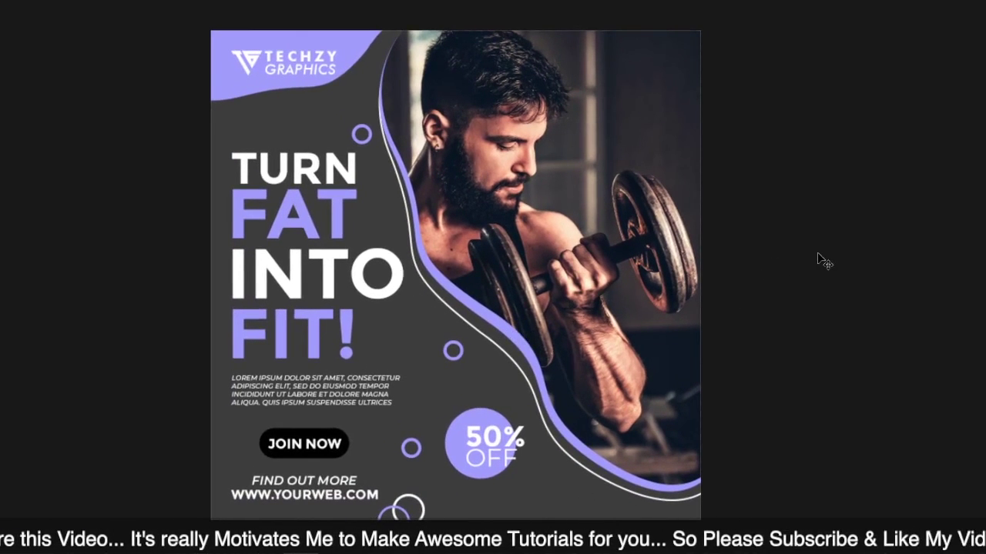
left_click_drag(820, 247, 864, 245)
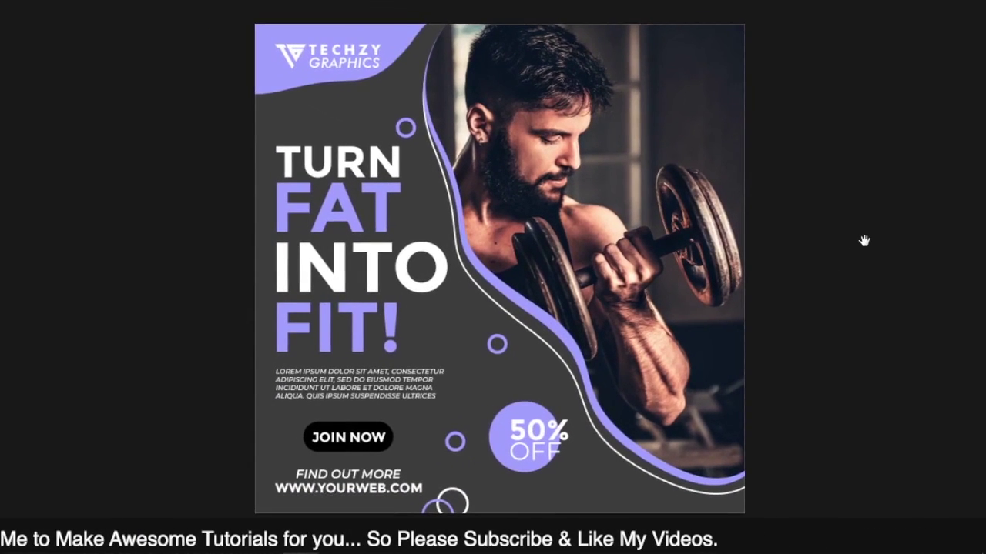